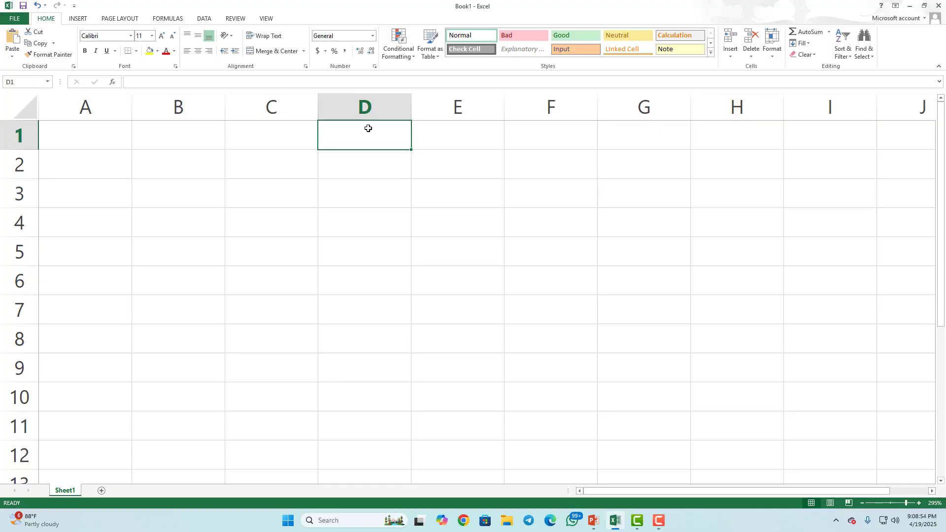
- Enter the heading EXPENSES in cell D1
{"action": "type", "text": "EXPENSES"}
{"action": "left_click", "coordinate": [375, 158]}
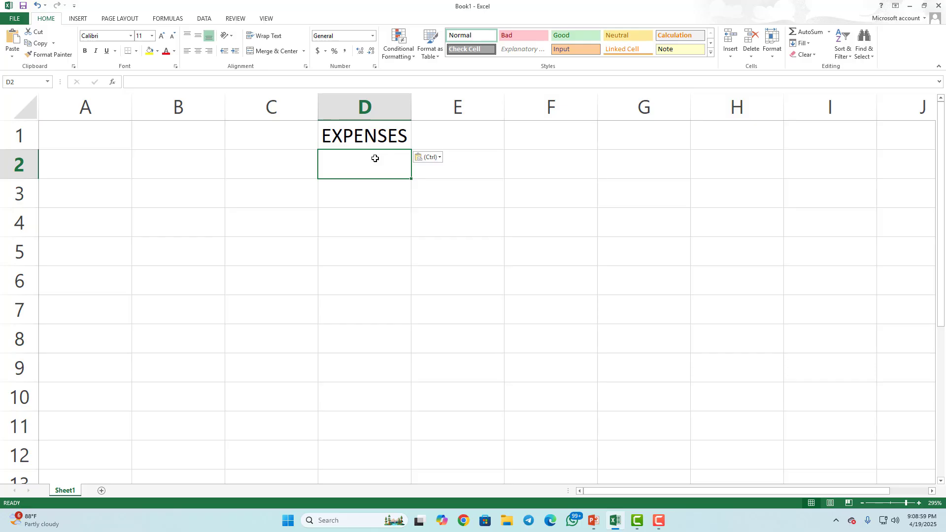
- Enter ABC LTD in cell D3 and RENT in cell D4 below it
{"action": "key", "text": "Down"}
{"action": "type", "text": "ABC"}
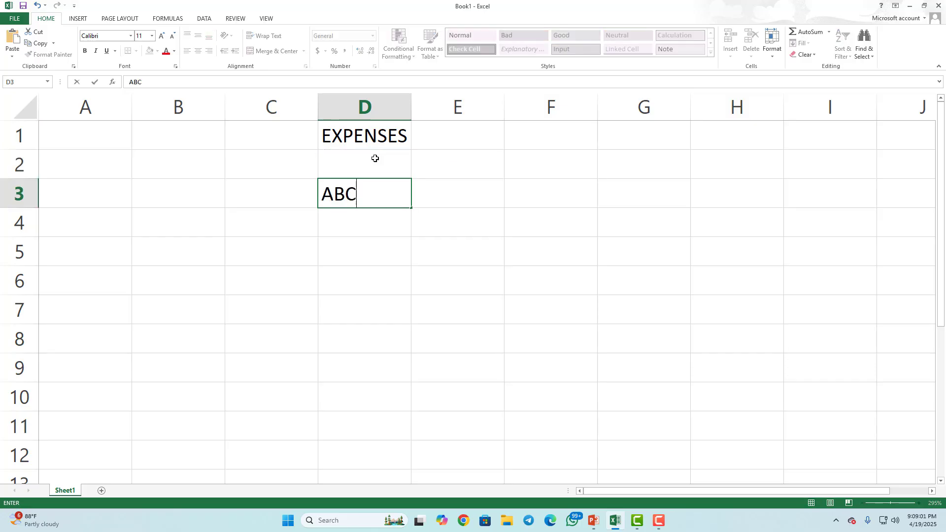
{"action": "type", "text": " LTS"}
{"action": "key", "text": "BackSpace"}
{"action": "type", "text": "D"}
{"action": "key", "text": "Return"}
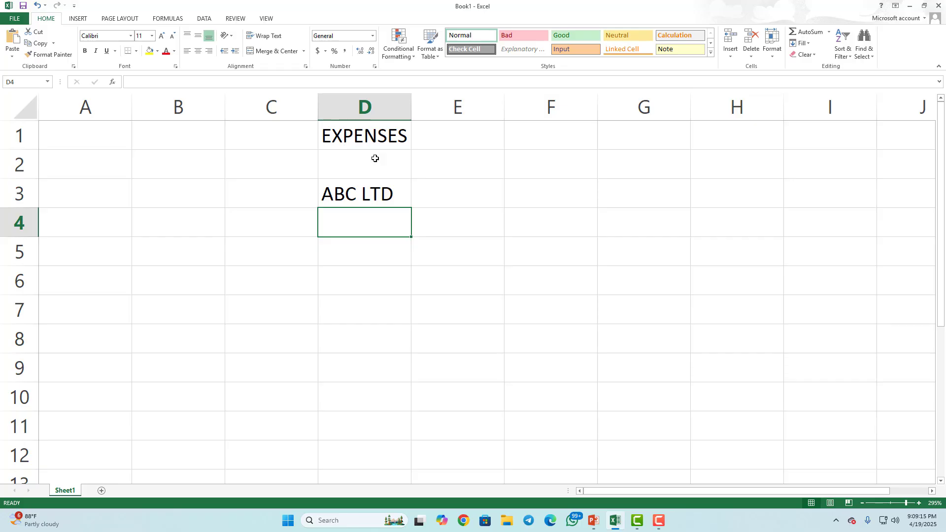
{"action": "type", "text": "RENT"}
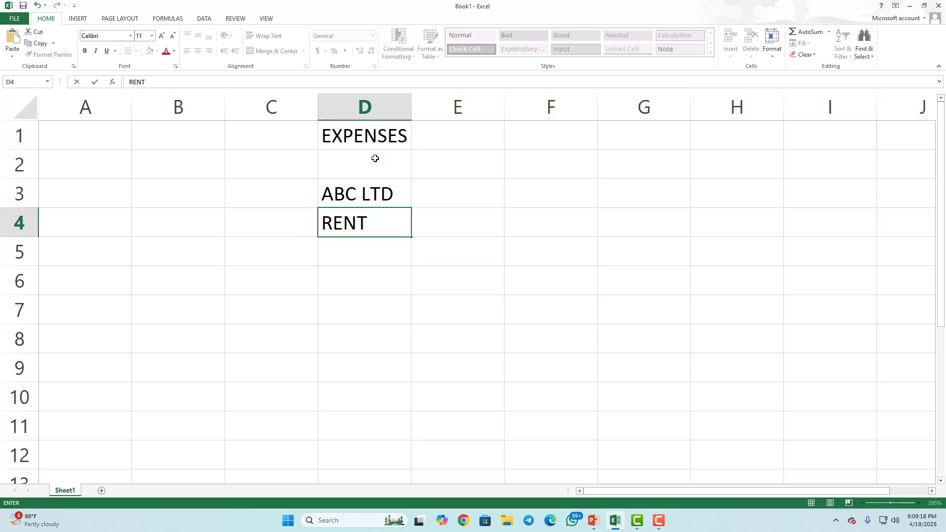
{"action": "key", "text": "Return"}
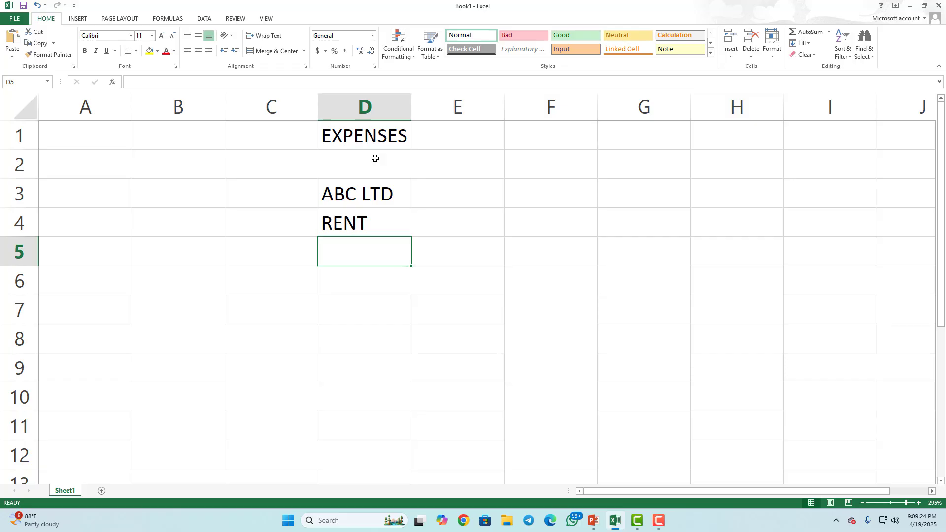
- Add SALARY in cell D5 and ELECTRICITY PAID in cell D6
{"action": "type", "text": "SALARY"}
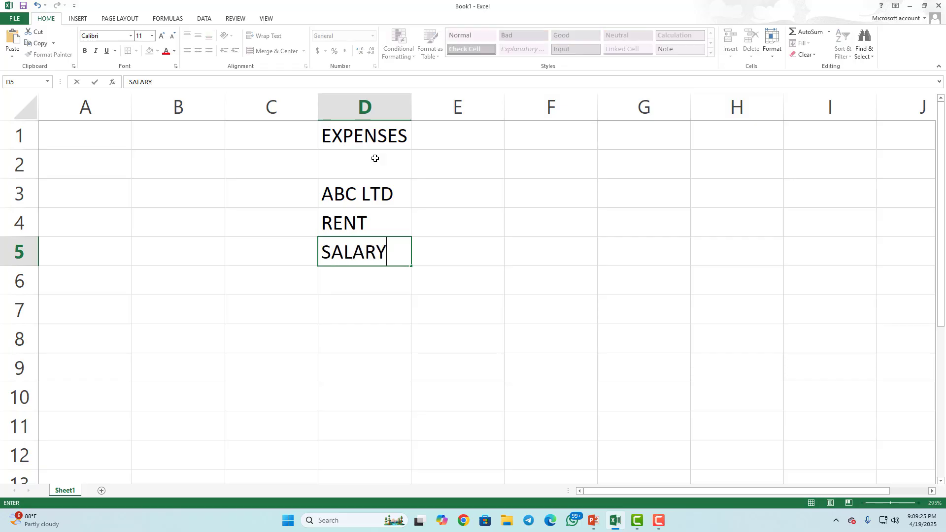
{"action": "key", "text": "Return"}
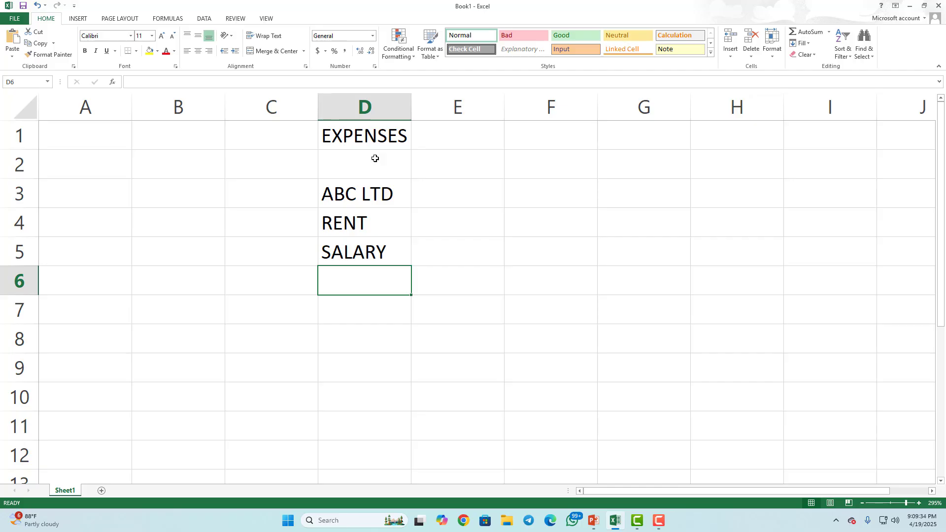
{"action": "type", "text": "ELEC"}
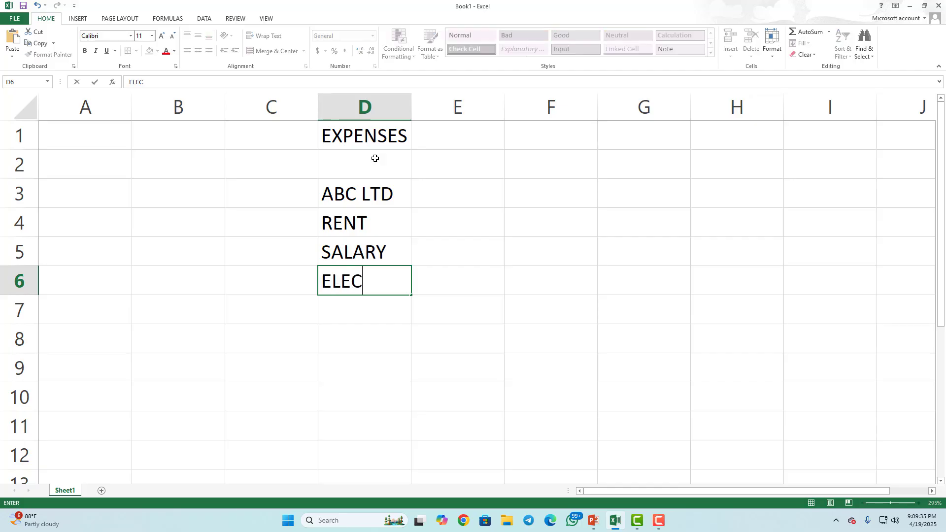
{"action": "type", "text": "TRICIT"}
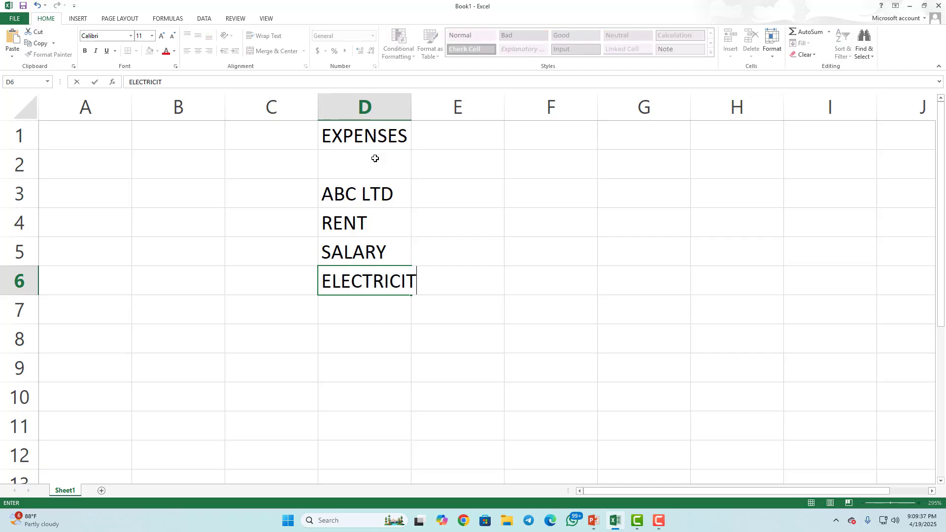
{"action": "type", "text": "Y PAID"}
{"action": "key", "text": "Return"}
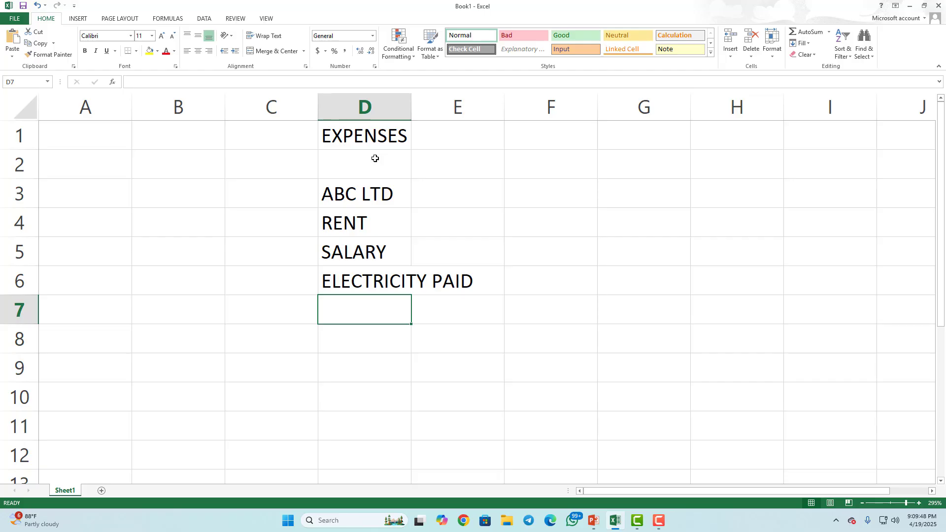
- Add WAGES in cell D7 and TRANSPORTAION in cell D8
{"action": "type", "text": "WA"}
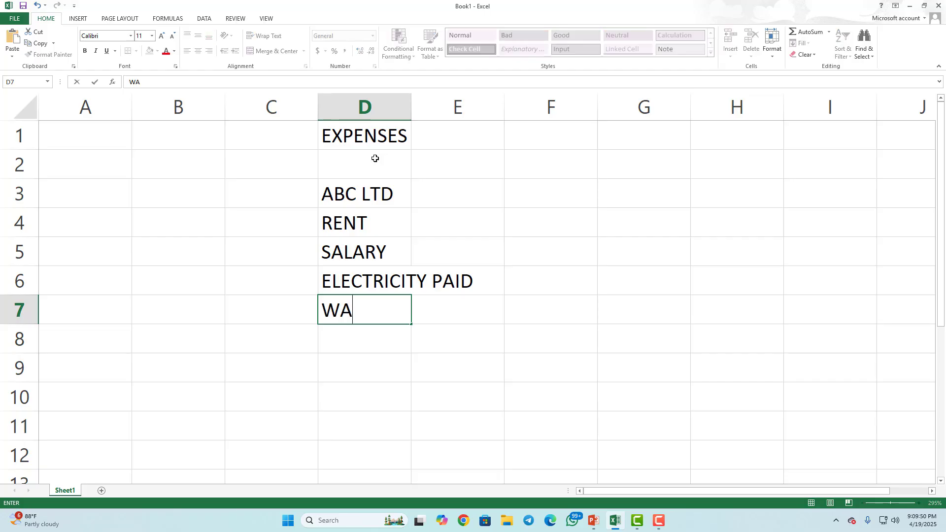
{"action": "type", "text": "GES"}
{"action": "key", "text": "Return"}
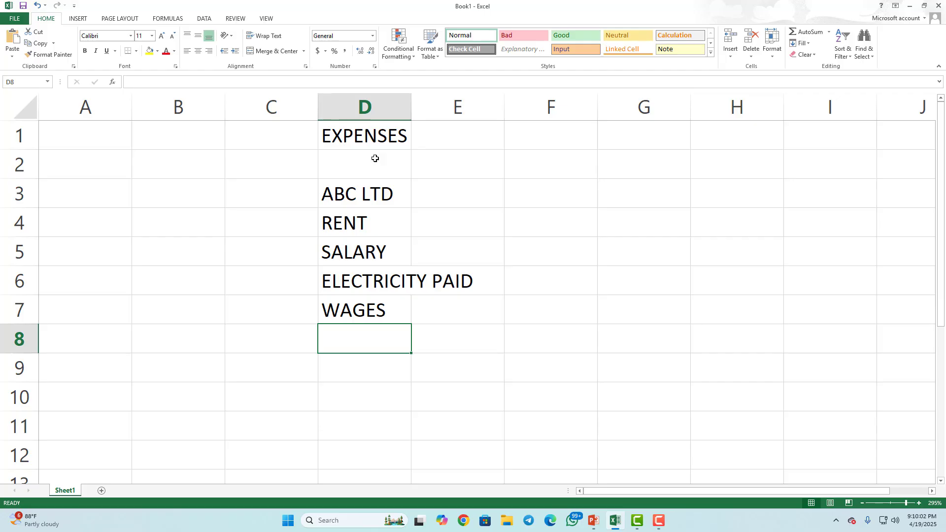
{"action": "type", "text": "T"}
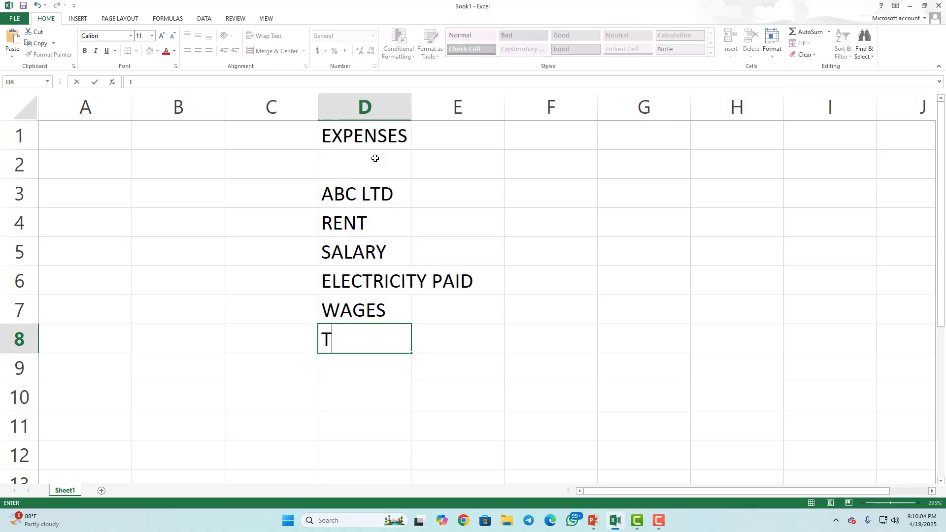
{"action": "type", "text": "RANSPO"}
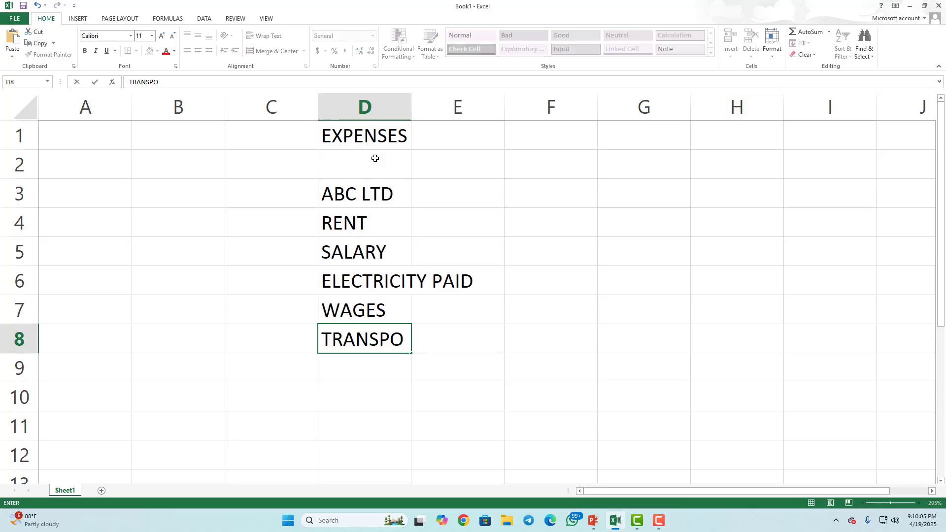
{"action": "type", "text": "RTAION"}
{"action": "key", "text": "Return"}
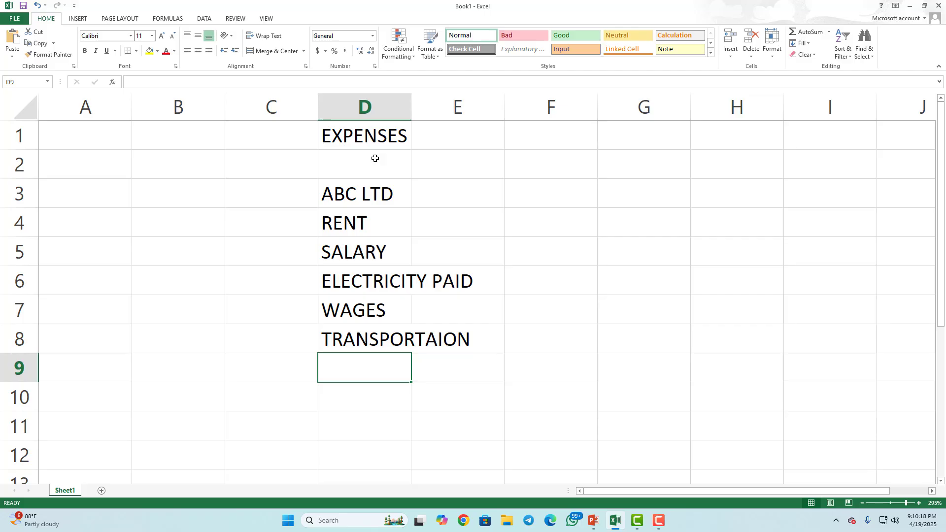
- Make the WAGES entry in D7 and the ABC LTD entry in D3 bold
{"action": "key", "text": "Up"}
{"action": "key", "text": "Up"}
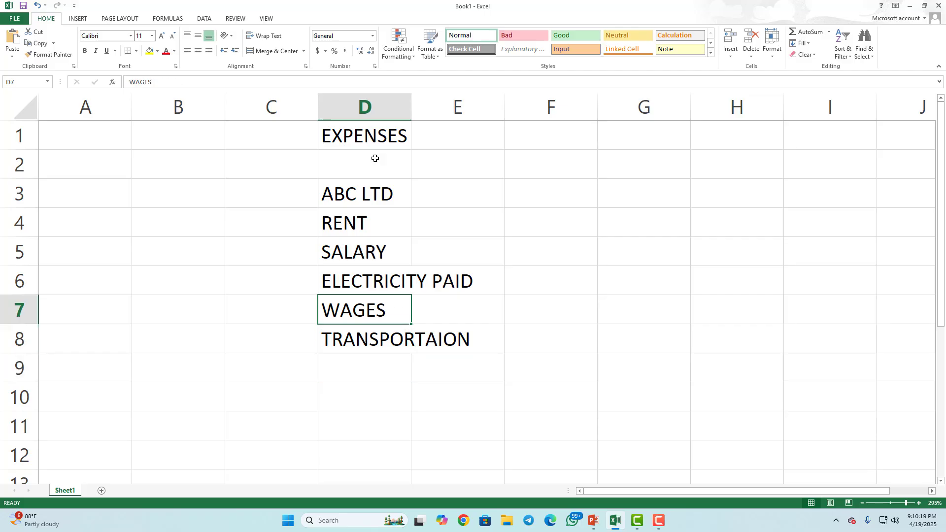
{"action": "key", "text": "ctrl+b"}
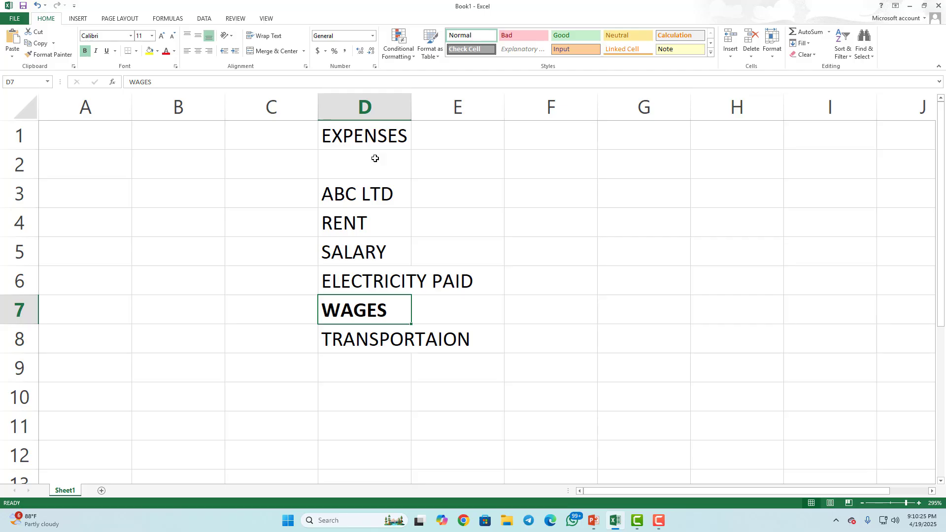
{"action": "key", "text": "Up"}
{"action": "key", "text": "Up"}
{"action": "key", "text": "Up"}
{"action": "key", "text": "Up"}
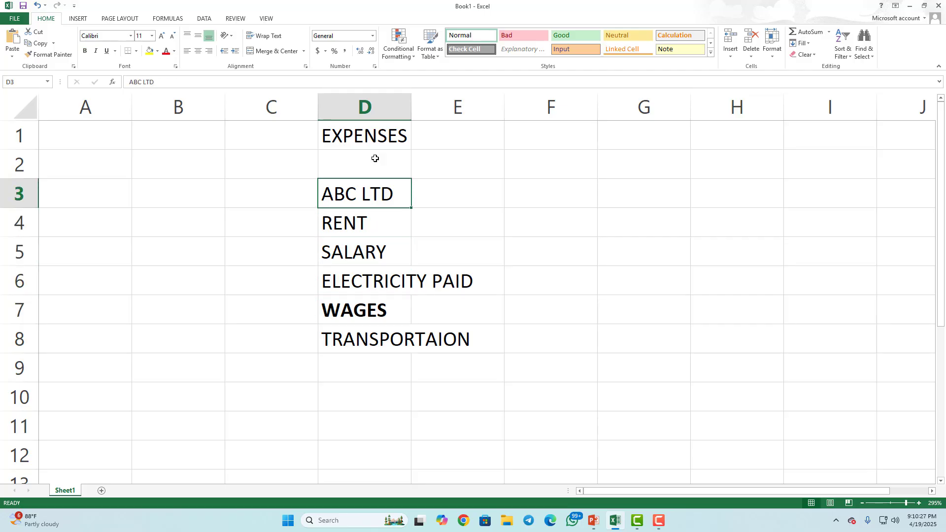
{"action": "key", "text": "ctrl+b"}
{"action": "key", "text": "Down"}
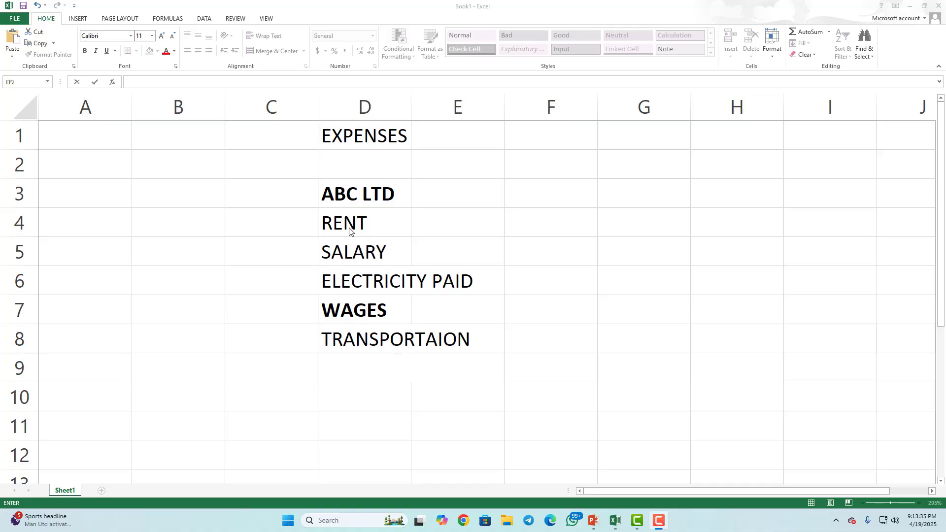
- Clear the contents of cells D2 to D9 below the EXPENSES heading
{"action": "left_click_drag", "start_coordinate": [365, 173], "coordinate": [376, 376]}
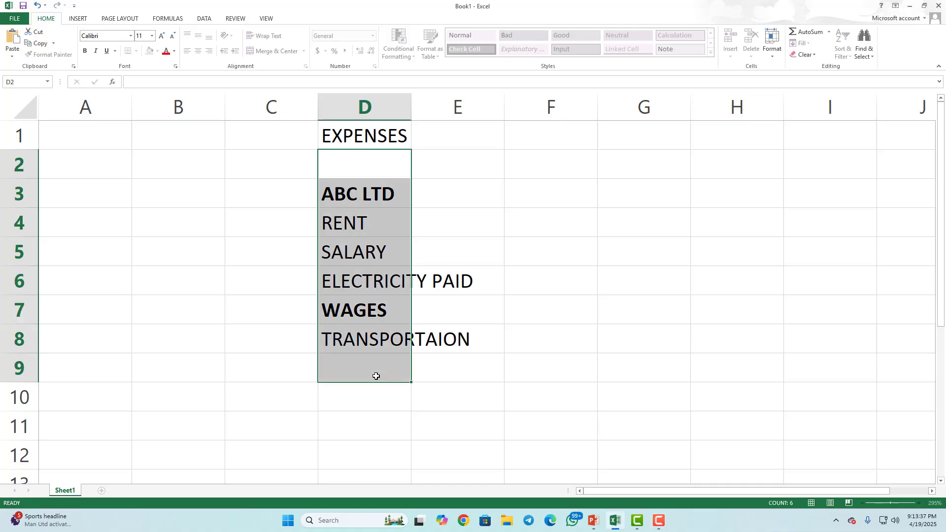
{"action": "key", "text": "Delete"}
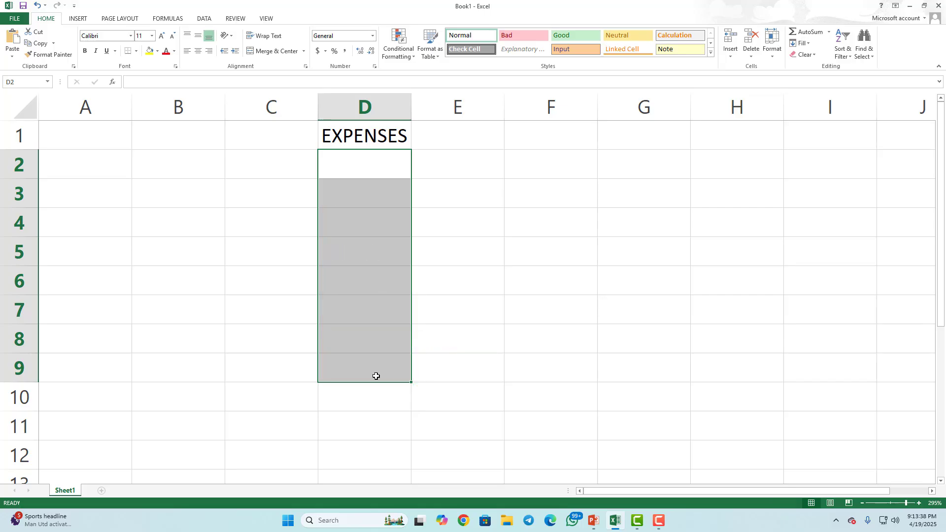
- Merge and center the EXPENSES heading across cells D1 and E1
{"action": "left_click", "coordinate": [367, 139]}
{"action": "key", "text": "shift+Right"}
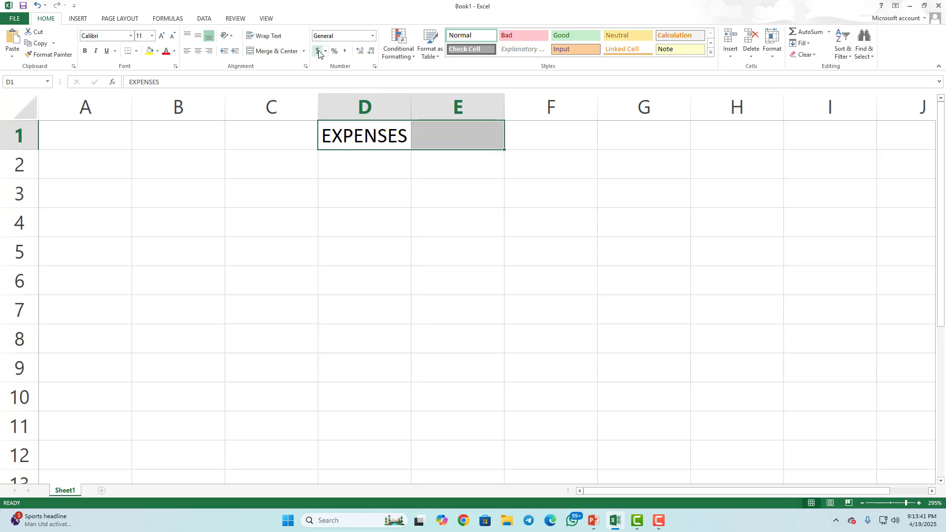
{"action": "left_click", "coordinate": [274, 51]}
- Enter the column headings INDIRECT EXP in D2 and DIRECT EXP in E2
{"action": "left_click", "coordinate": [379, 171]}
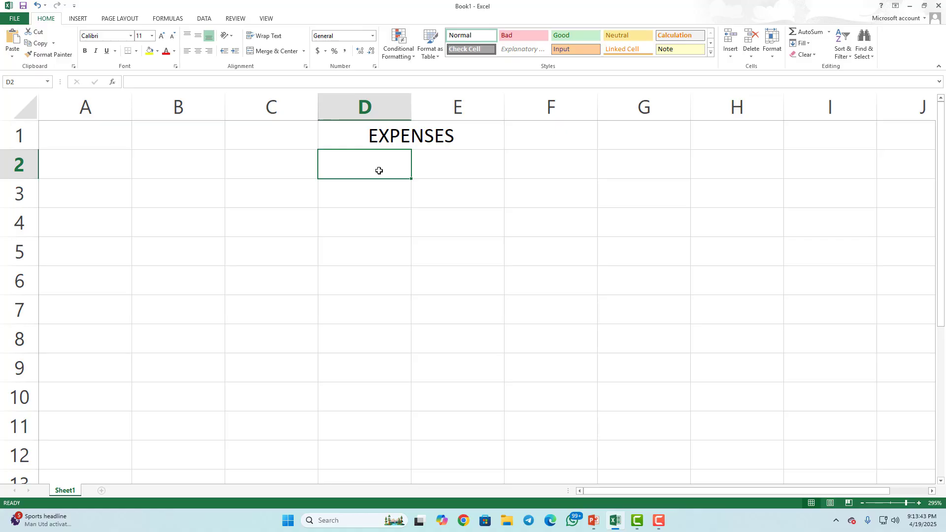
{"action": "type", "text": "IN"}
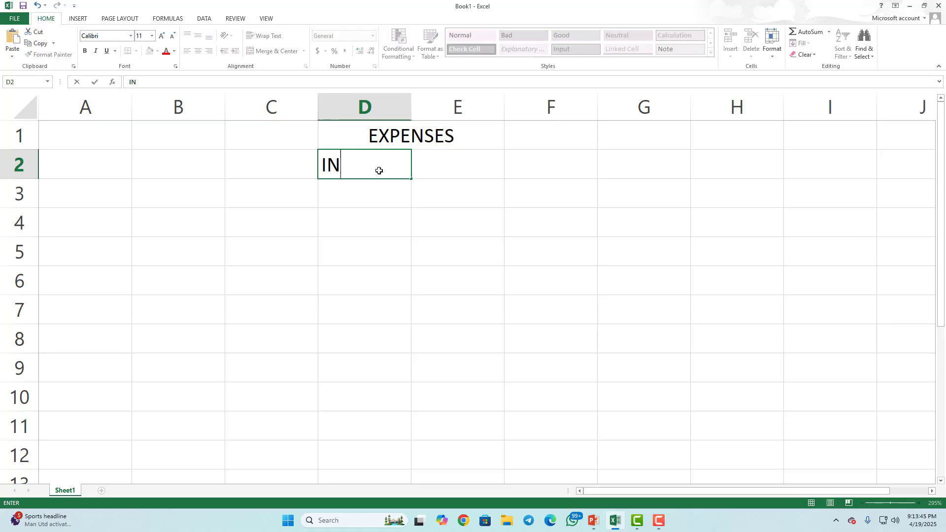
{"action": "type", "text": "DIRECT EXP"}
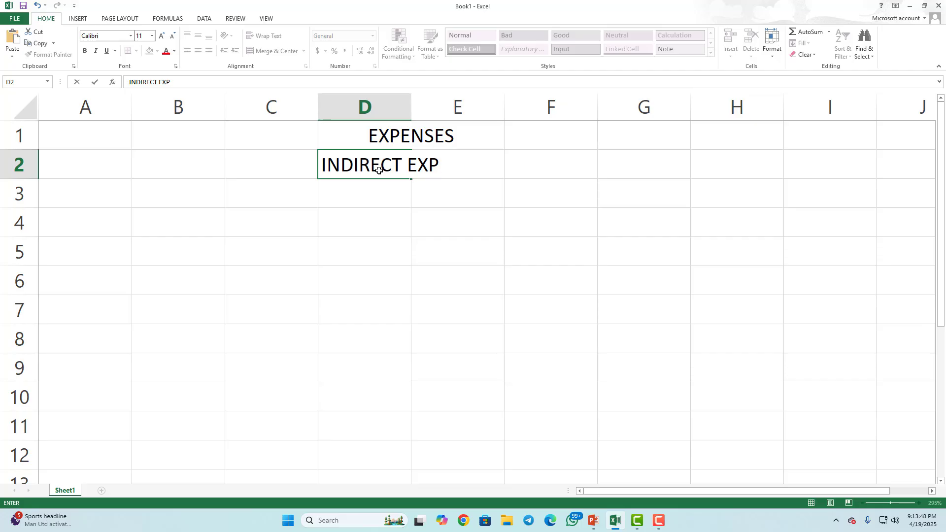
{"action": "key", "text": "Tab"}
{"action": "type", "text": "DI"}
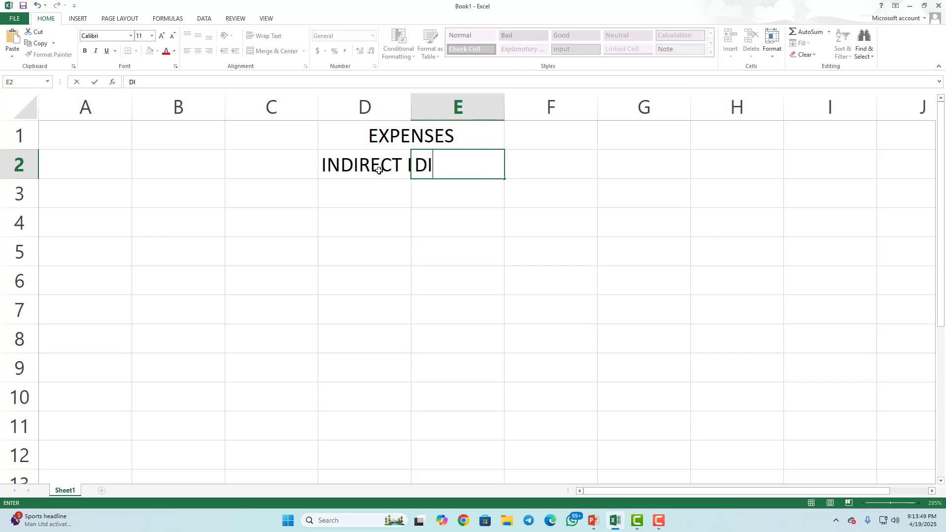
{"action": "type", "text": "RECT EXP"}
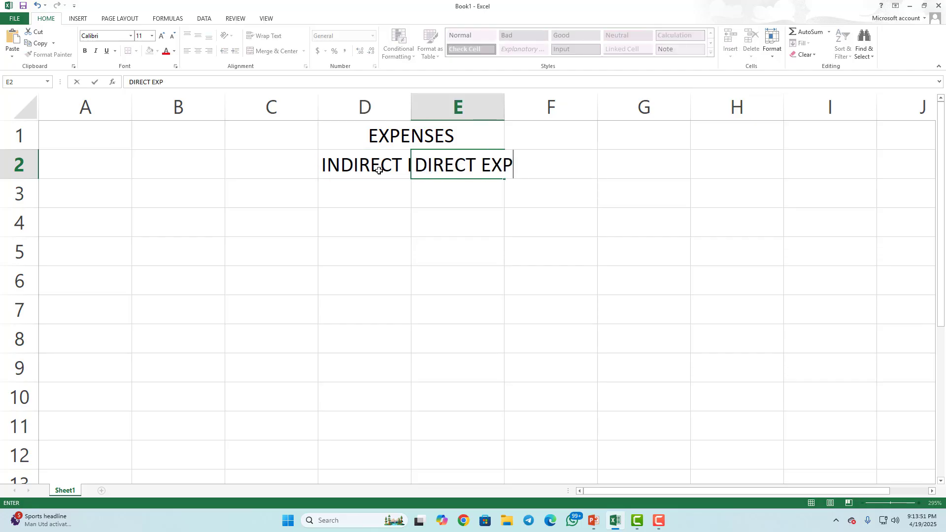
{"action": "key", "text": "Return"}
- Autofit columns D and E to the width of their headings
{"action": "left_click", "coordinate": [393, 101]}
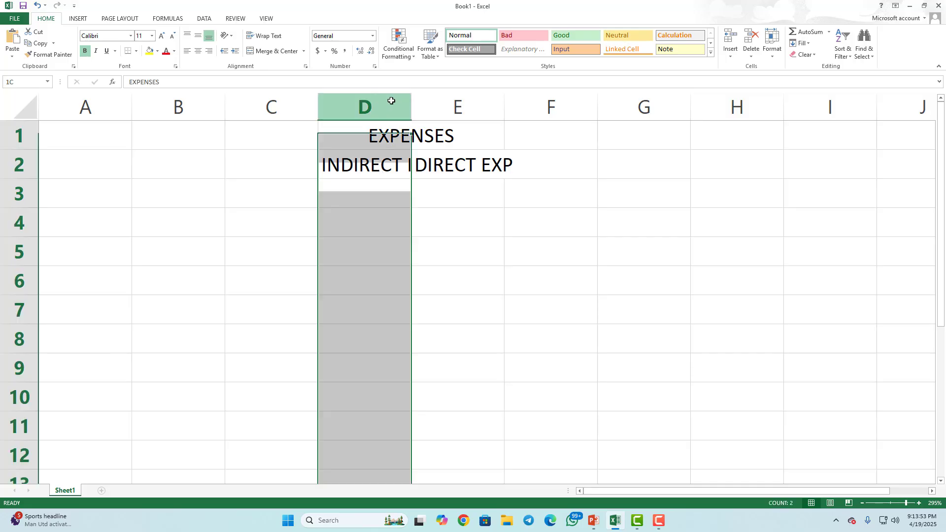
{"action": "double_click", "coordinate": [409, 107]}
{"action": "left_click", "coordinate": [426, 288]}
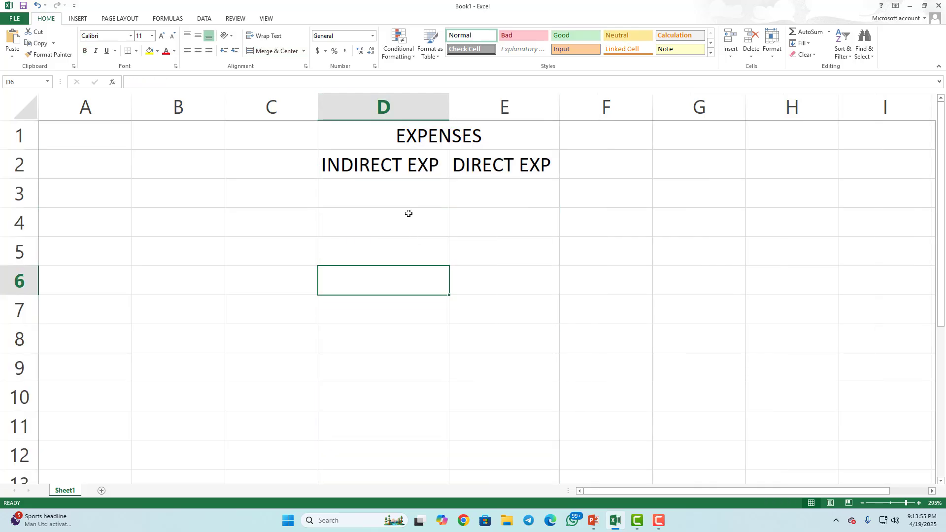
- Enter PURCHASE in cell E3 under the DIRECT EXP heading
{"action": "left_click", "coordinate": [397, 186]}
{"action": "left_click", "coordinate": [477, 186]}
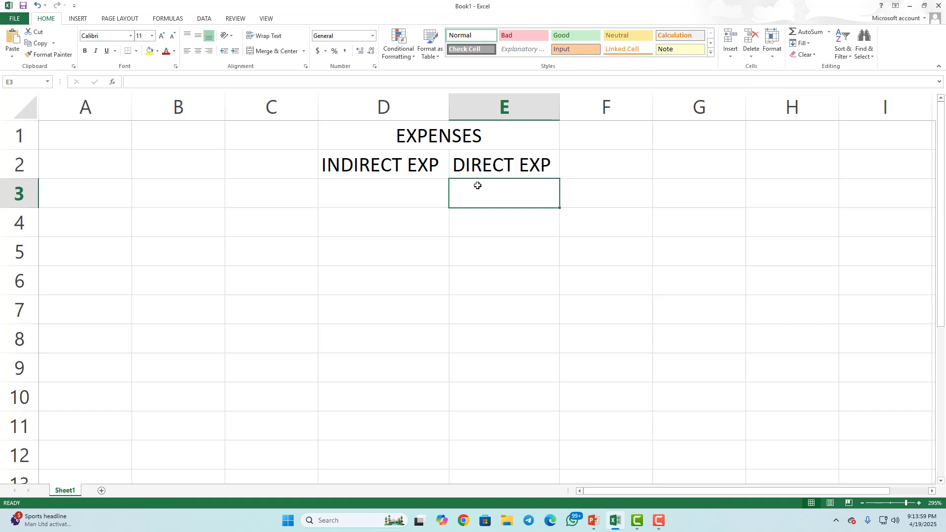
{"action": "type", "text": "P"}
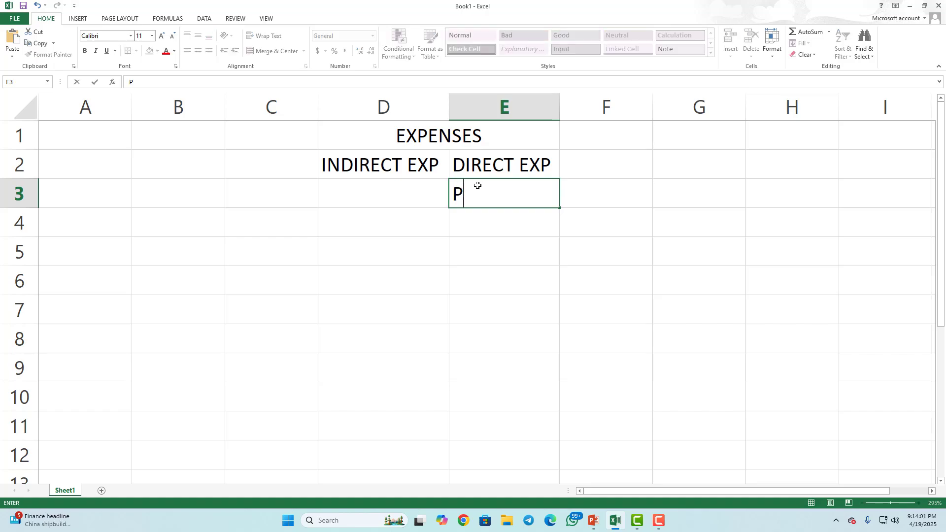
{"action": "type", "text": "URCHASE"}
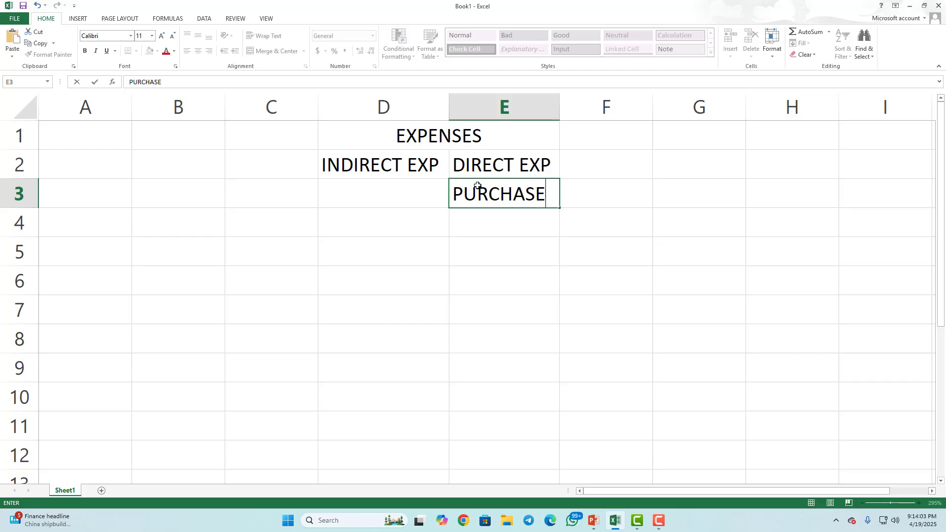
{"action": "key", "text": "Return"}
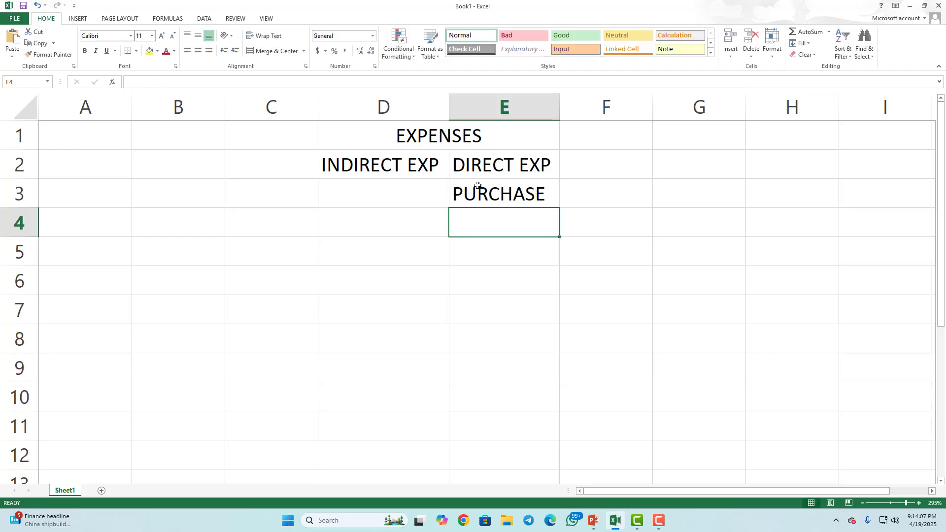
- Enter SALES in bold in cell D3 under the INDIRECT EXP heading
{"action": "key", "text": "Up"}
{"action": "key", "text": "Left"}
{"action": "key", "text": "ctrl+b"}
{"action": "type", "text": "SALE"}
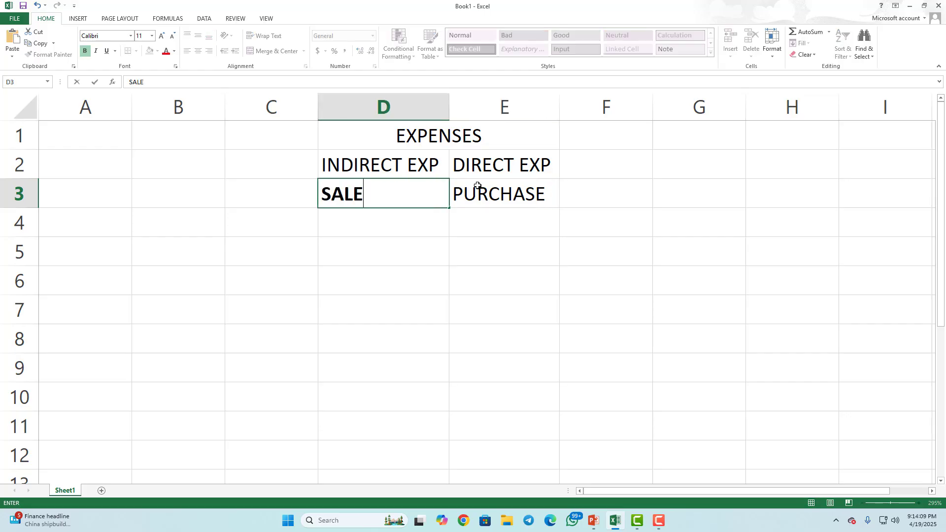
{"action": "type", "text": "S"}
{"action": "key", "text": "Return"}
{"action": "left_click_drag", "start_coordinate": [487, 190], "coordinate": [489, 169]}
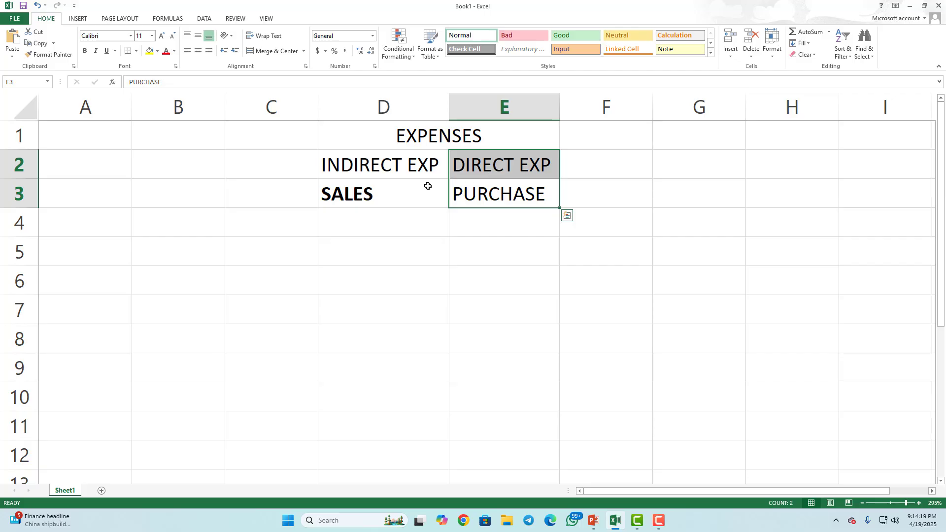
{"action": "left_click_drag", "start_coordinate": [414, 192], "coordinate": [412, 177]}
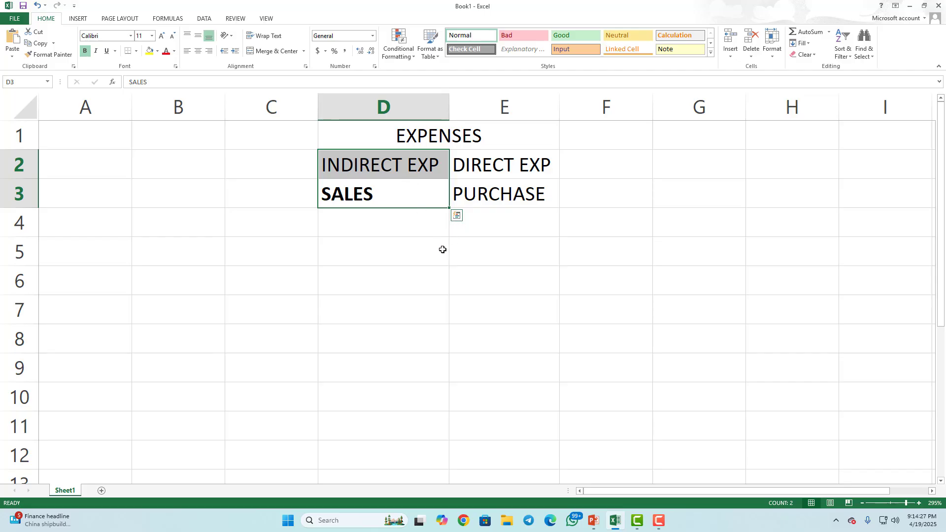
- Merge and center cells D5:E5 and enter the heading DIRECT EXP in them
{"action": "left_click_drag", "start_coordinate": [435, 250], "coordinate": [461, 249]}
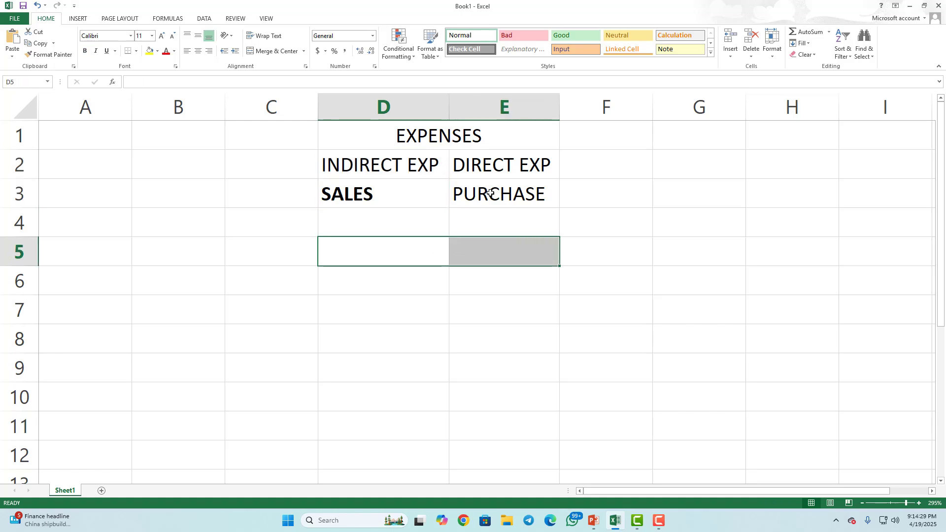
{"action": "left_click", "coordinate": [434, 252]}
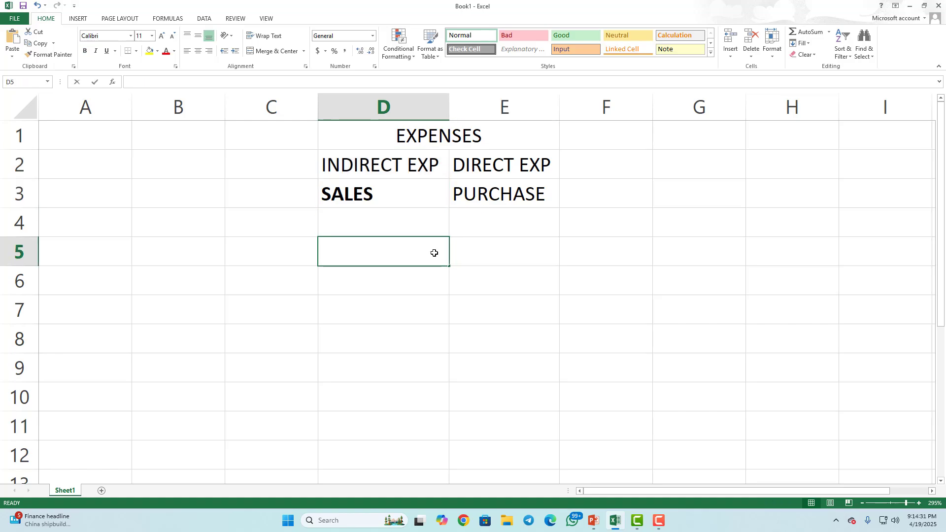
{"action": "double_click", "coordinate": [434, 252]}
{"action": "type", "text": "DIRECT"}
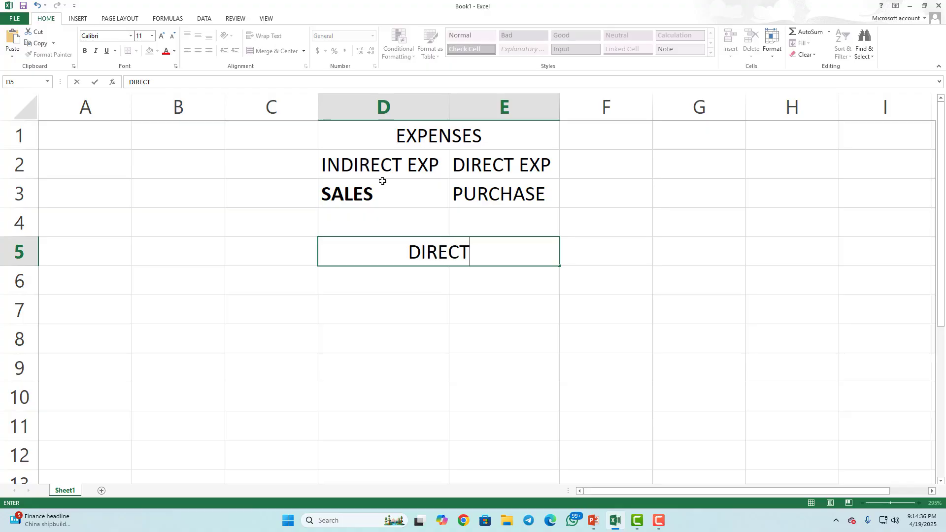
{"action": "type", "text": " EXP"}
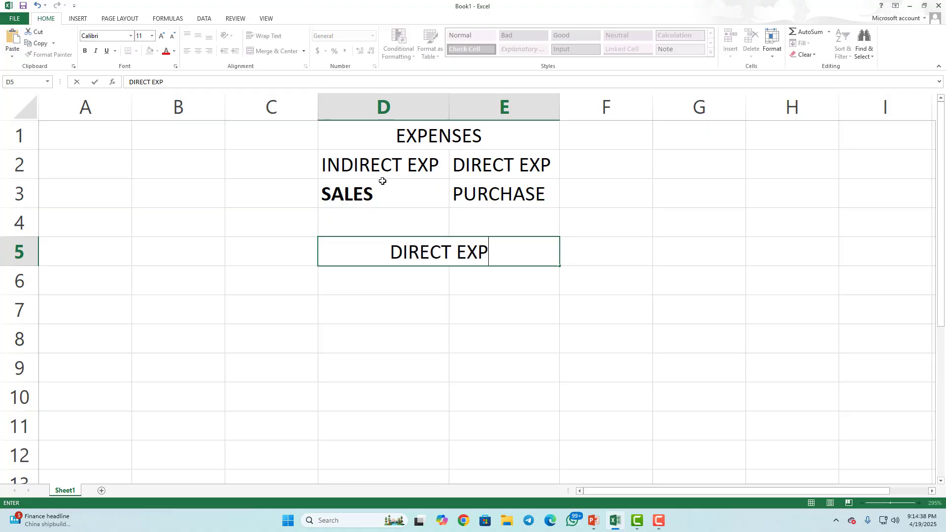
{"action": "key", "text": "Return"}
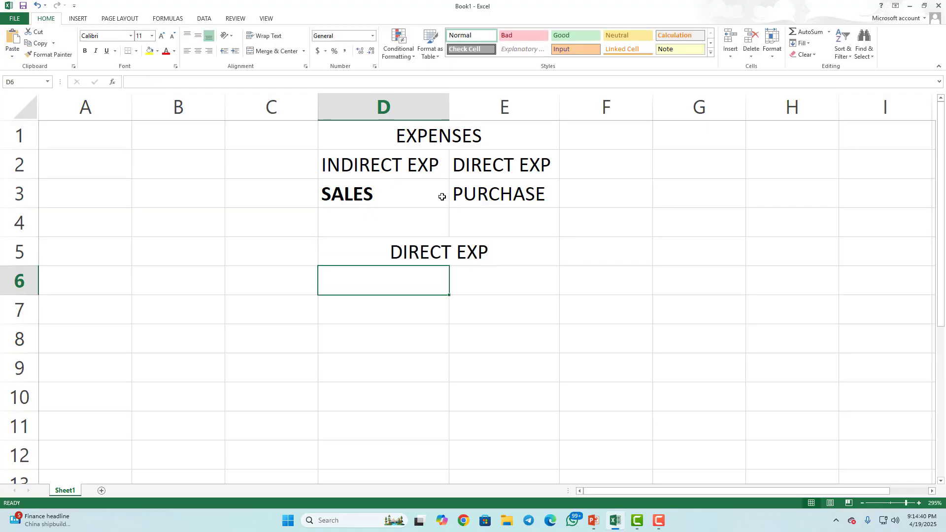
- Enter JEANS in cell D6 under the DIRECT EXP heading and 100 beside it in E6
{"action": "left_click", "coordinate": [494, 190]}
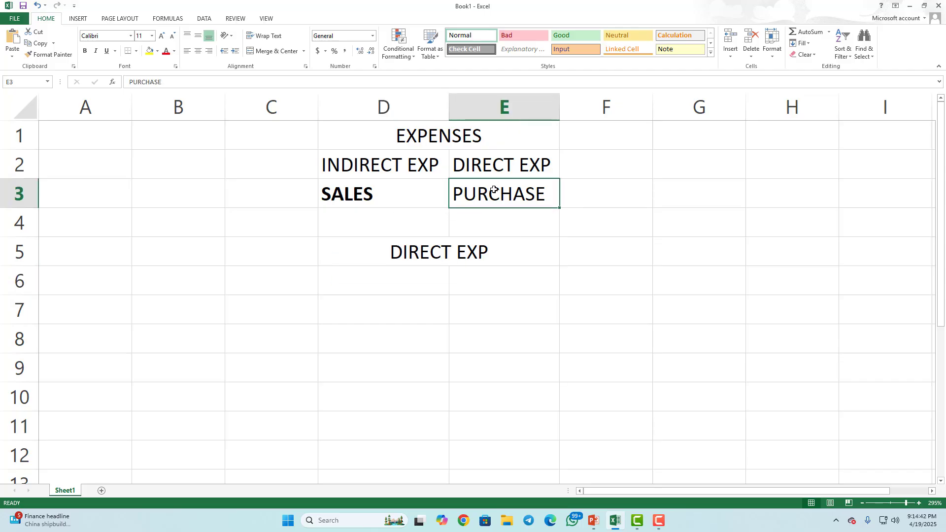
{"action": "left_click", "coordinate": [439, 276]}
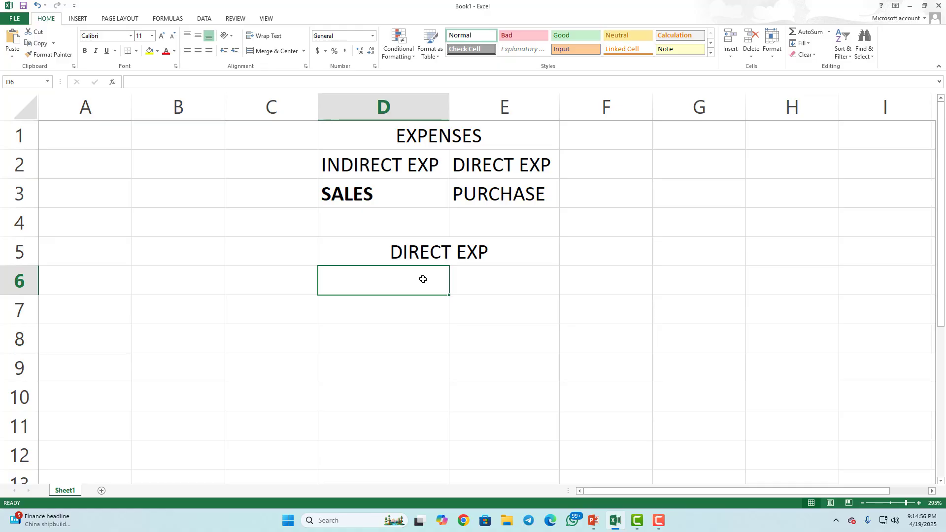
{"action": "type", "text": "JEANS"}
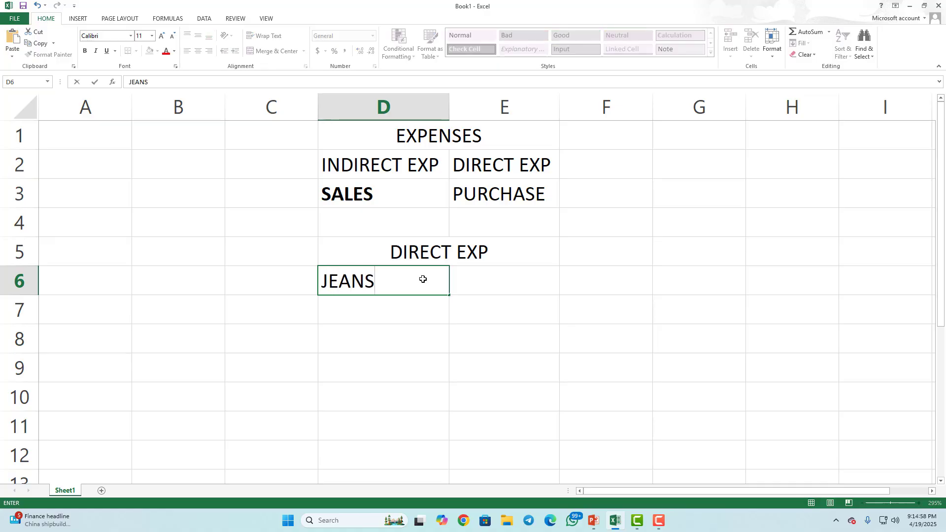
{"action": "key", "text": "Return"}
{"action": "key", "text": "Up"}
{"action": "key", "text": "Right"}
{"action": "type", "text": "1"}
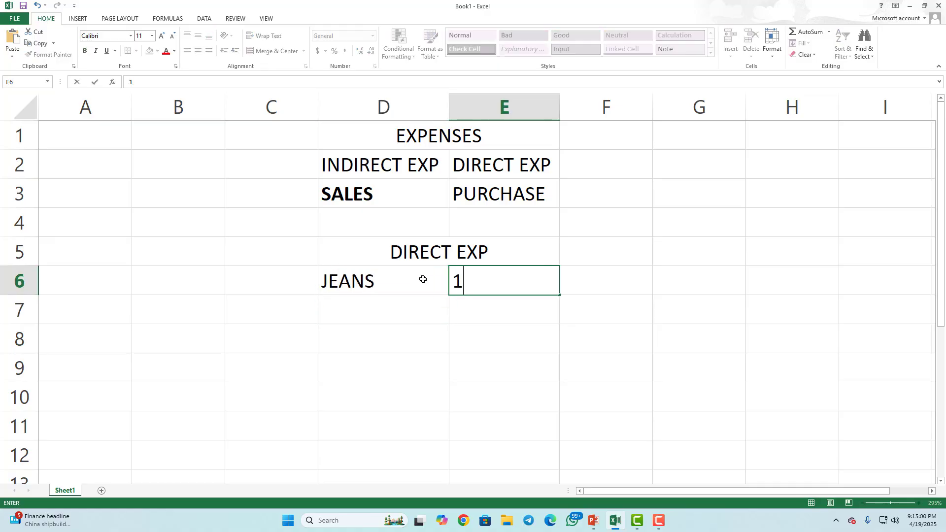
{"action": "type", "text": "00"}
{"action": "key", "text": "Return"}
{"action": "key", "text": "Left"}
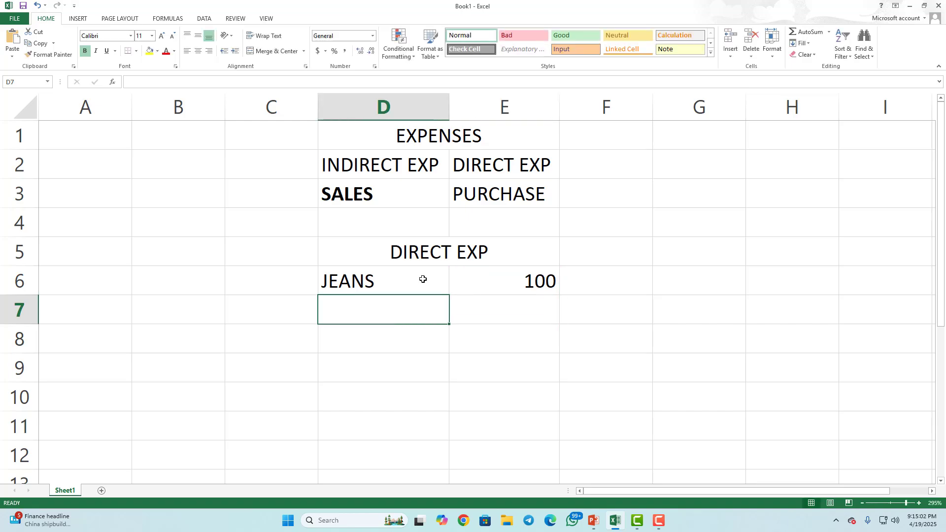
- Enter 500 in cell F6 of the JEANS row
{"action": "key", "text": "Right"}
{"action": "key", "text": "Right"}
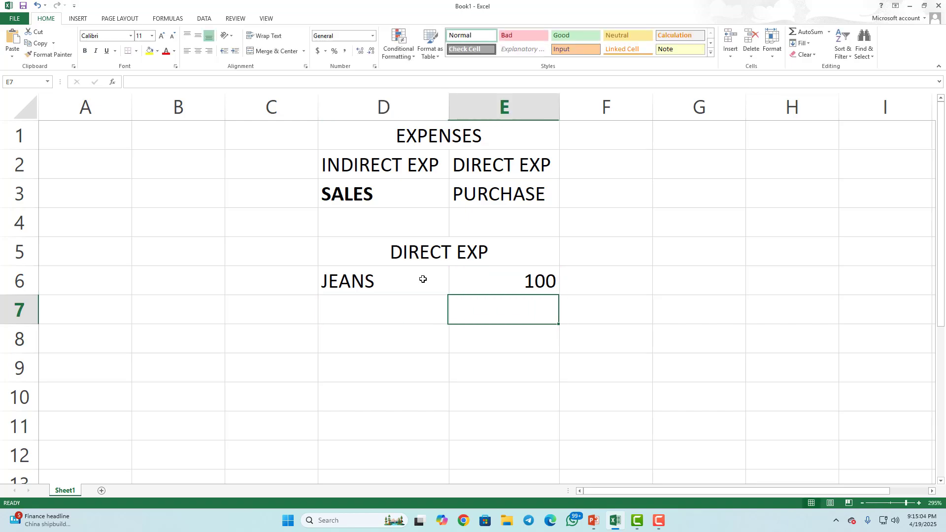
{"action": "key", "text": "Up"}
{"action": "type", "text": "500"}
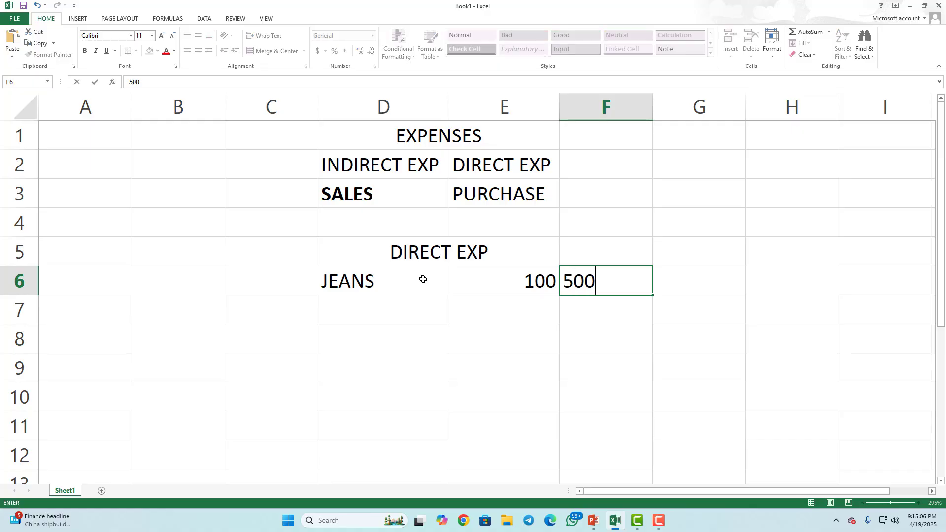
{"action": "key", "text": "Return"}
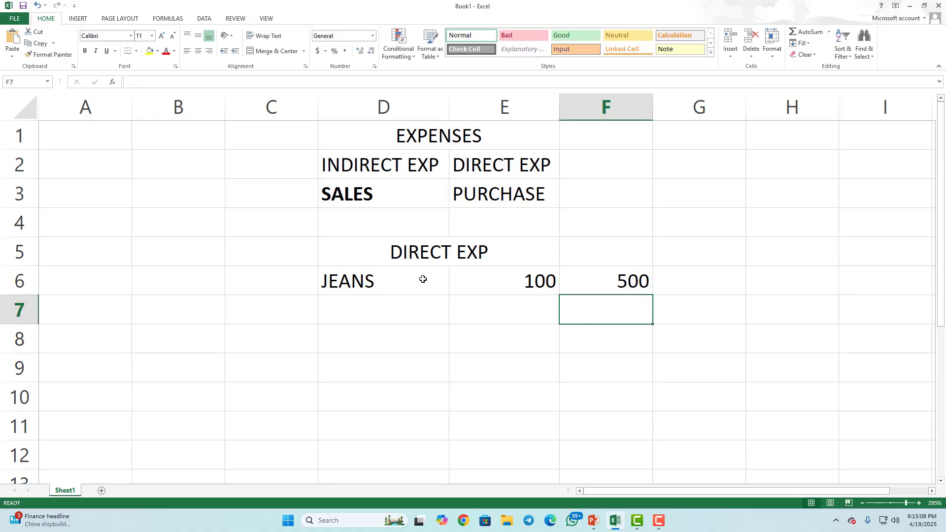
- Multiply the two JEANS numbers in cell G6 with the formula +F6*E6
{"action": "key", "text": "Right"}
{"action": "key", "text": "Up"}
{"action": "type", "text": "+"}
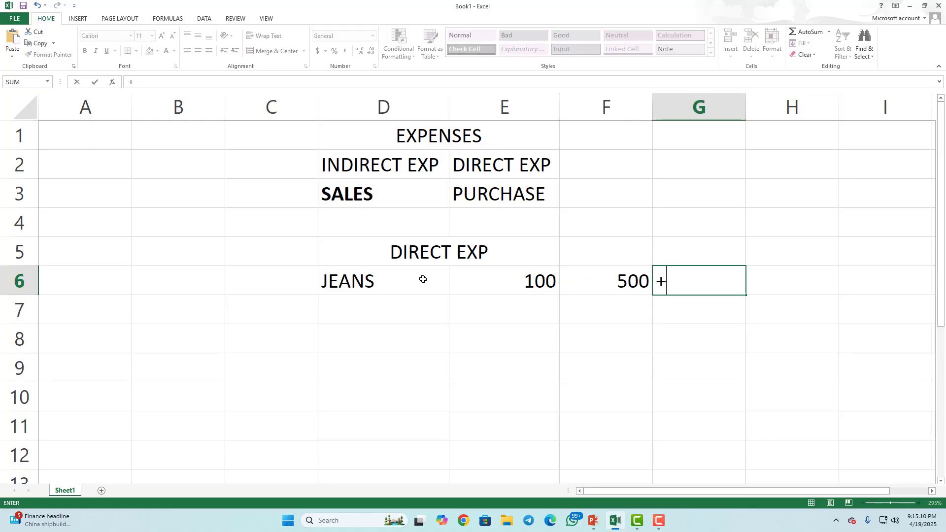
{"action": "key", "text": "Left"}
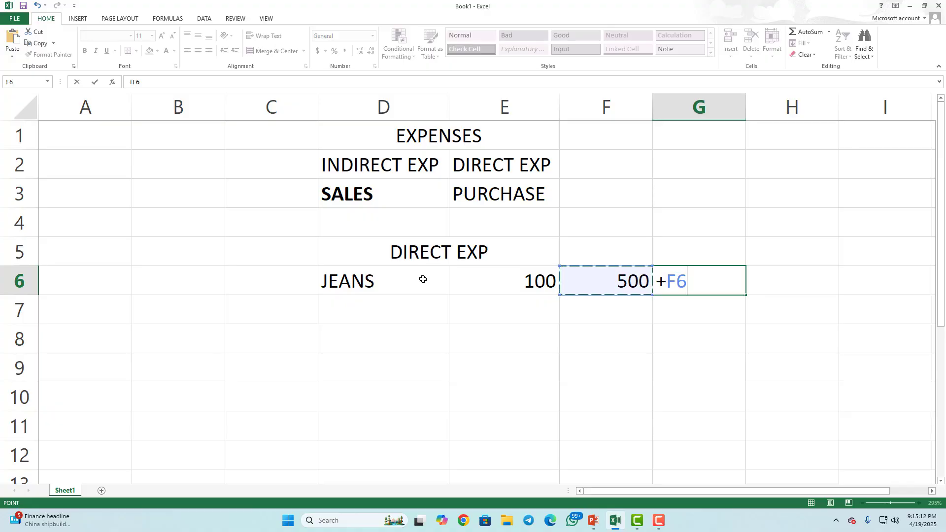
{"action": "type", "text": "*"}
{"action": "key", "text": "Left"}
{"action": "key", "text": "Left"}
{"action": "key", "text": "Return"}
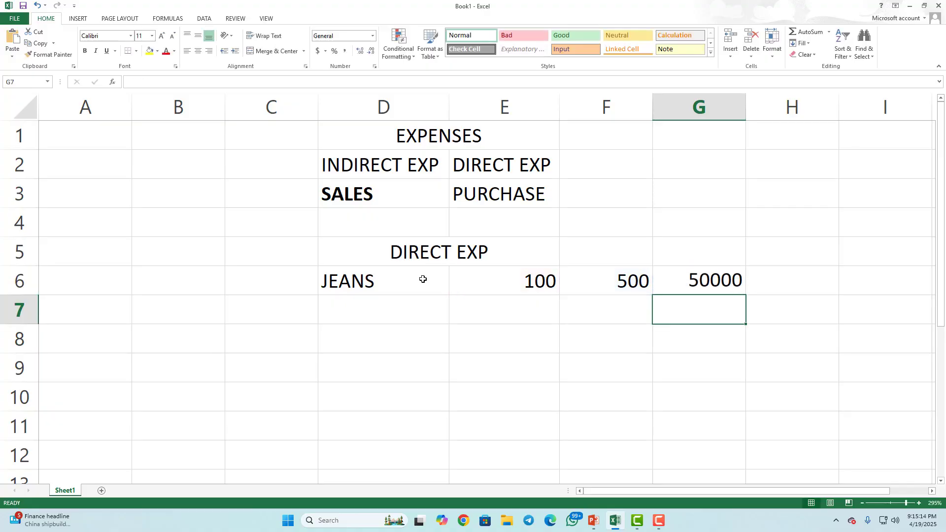
{"action": "left_click", "coordinate": [691, 284]}
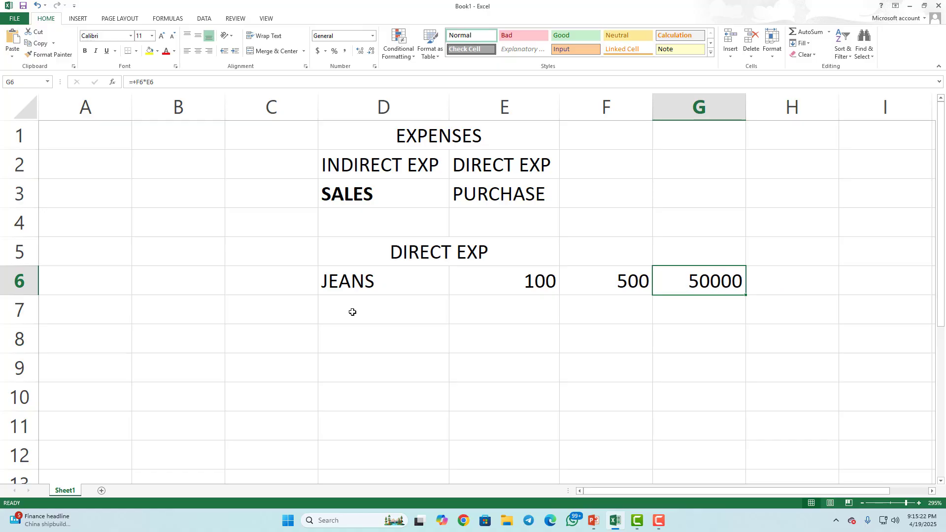
- Enter the place names RANCHI in cell C6 and DELHI in cell C7
{"action": "left_click", "coordinate": [285, 290]}
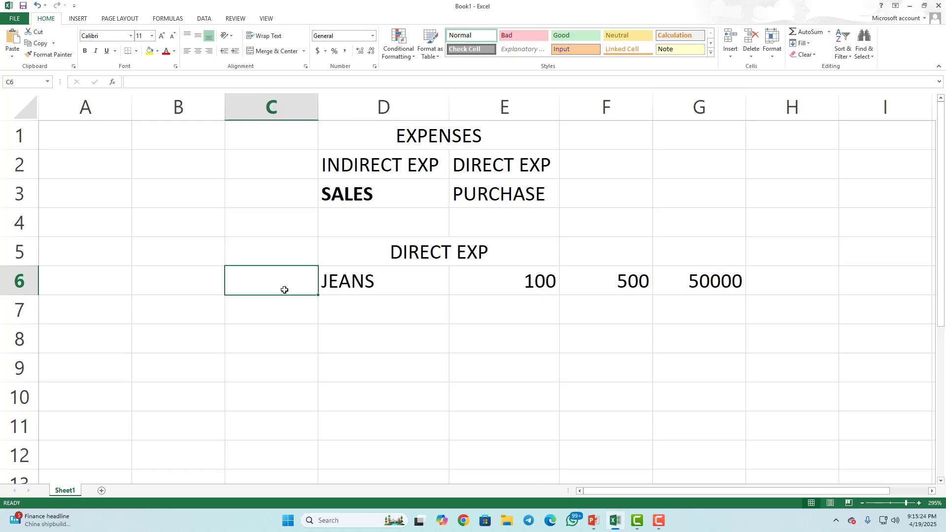
{"action": "type", "text": "RANCHI"}
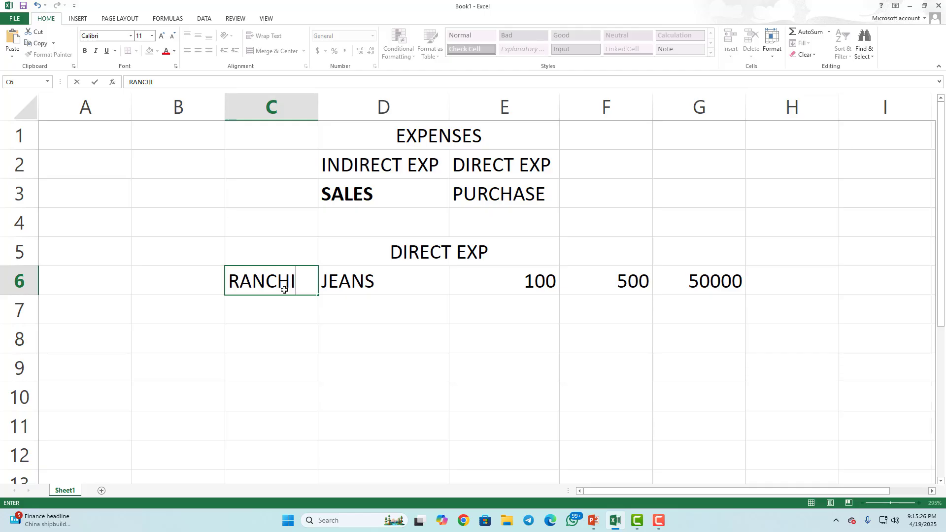
{"action": "key", "text": "Return"}
{"action": "left_click", "coordinate": [284, 289]}
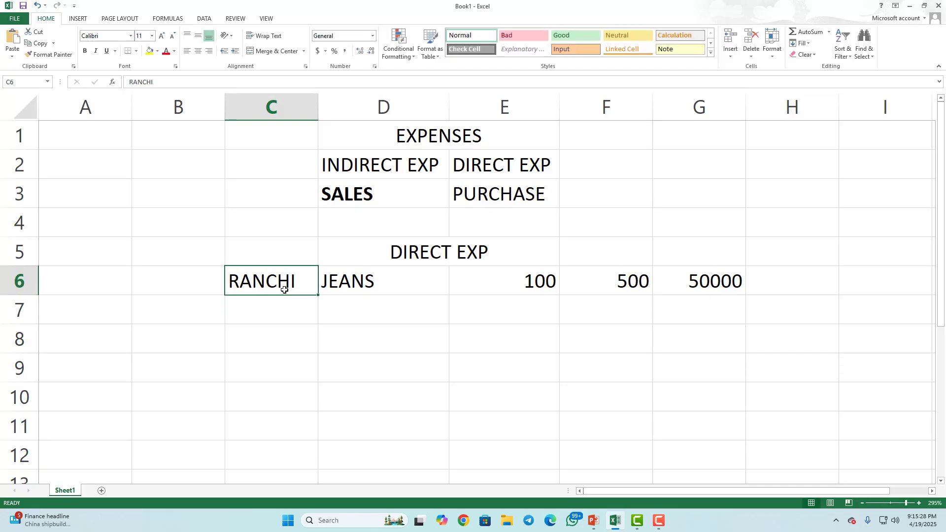
{"action": "left_click", "coordinate": [294, 314]}
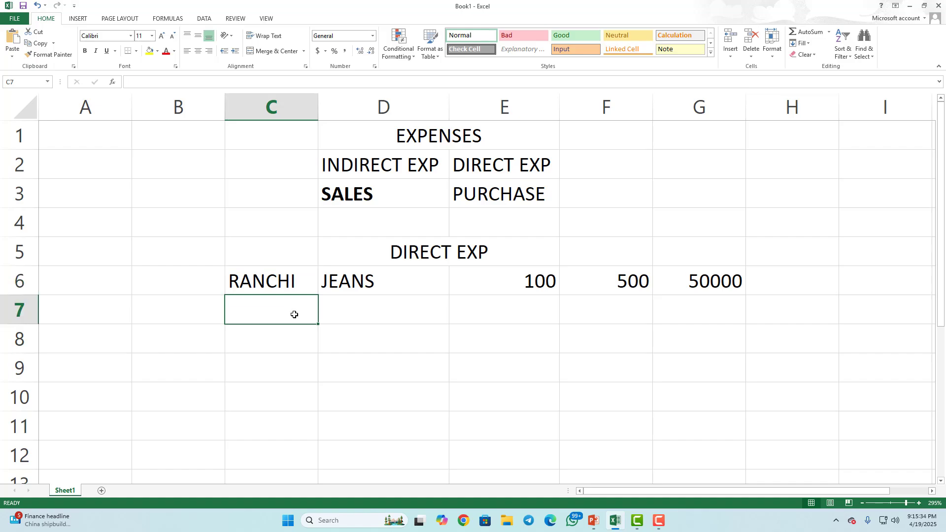
{"action": "type", "text": "DELHI"}
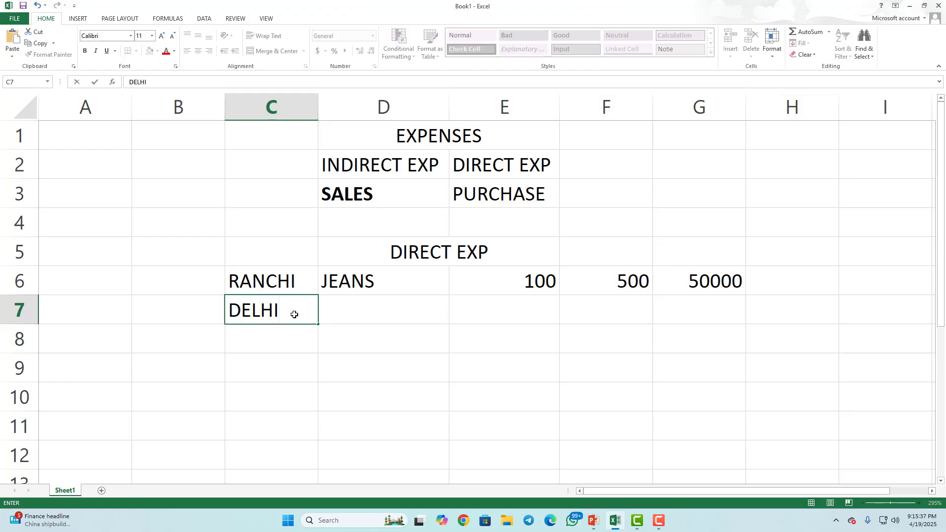
{"action": "key", "text": "Return"}
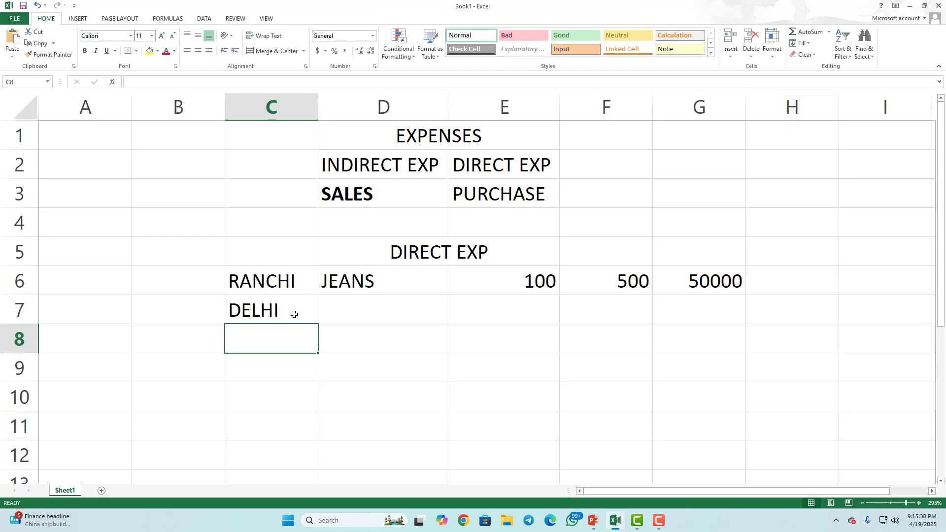
{"action": "left_click", "coordinate": [294, 314]}
{"action": "key", "text": "Right"}
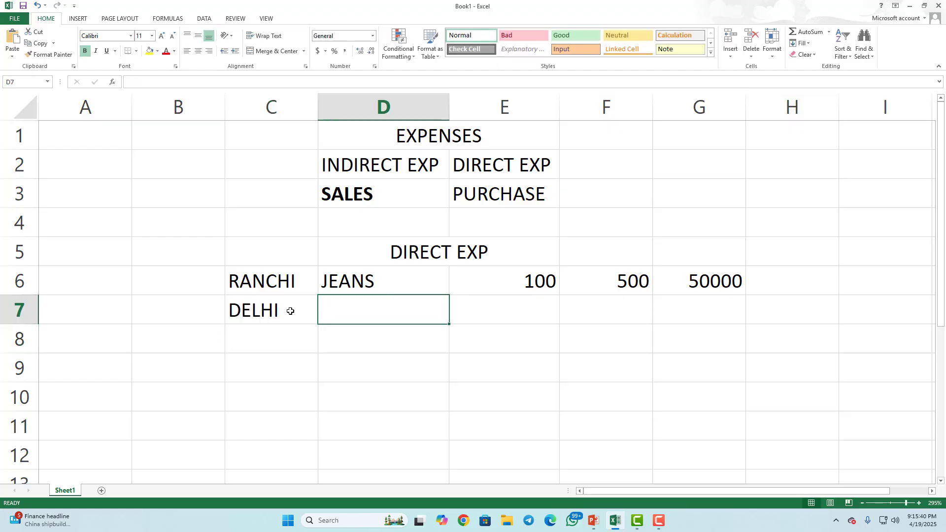
{"action": "left_click", "coordinate": [290, 311]}
{"action": "left_click", "coordinate": [285, 280]}
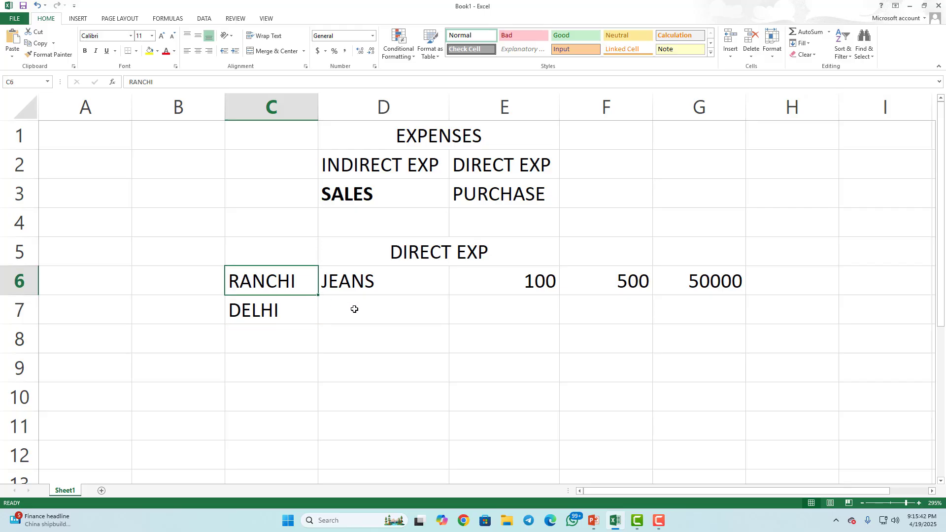
- Merge and center cells D7:F7 in the DELHI row and enter TRANSPORATATION in them
{"action": "left_click_drag", "start_coordinate": [354, 309], "coordinate": [567, 316]}
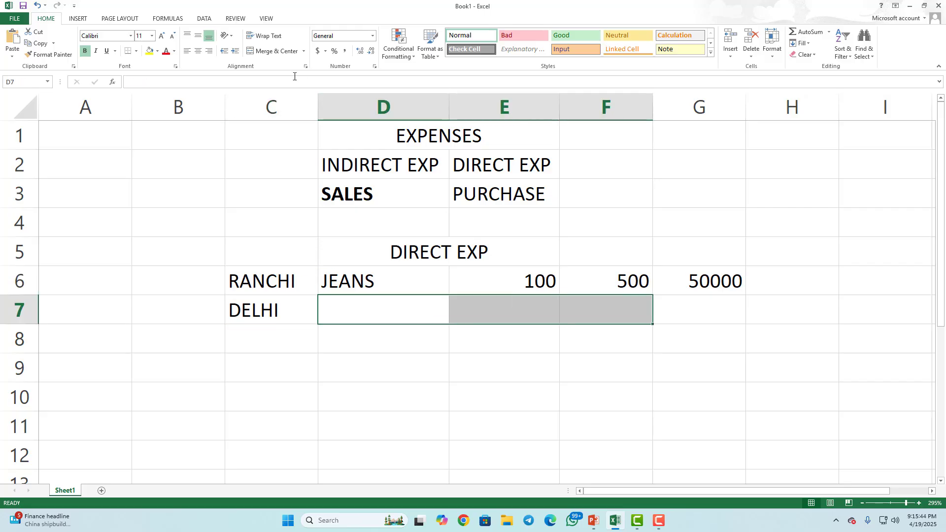
{"action": "left_click", "coordinate": [274, 51]}
{"action": "type", "text": "T"}
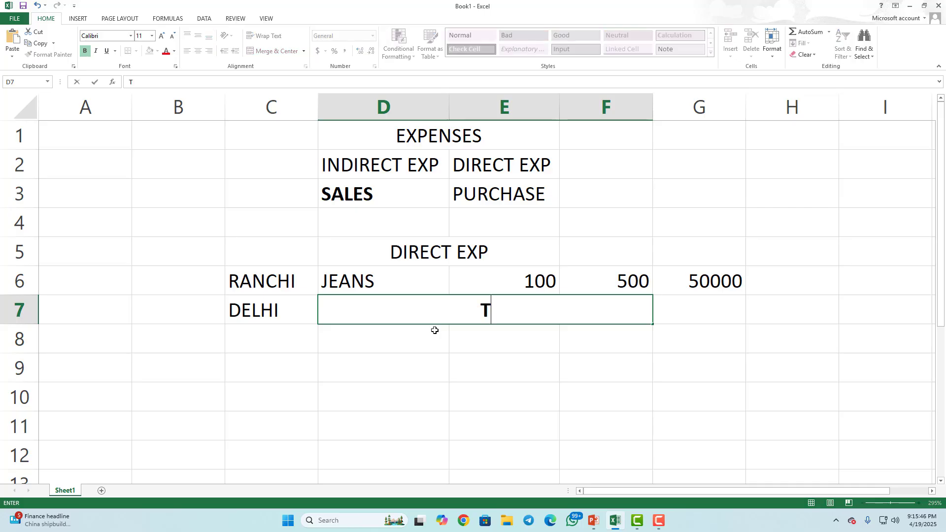
{"action": "type", "text": "RANSPO"}
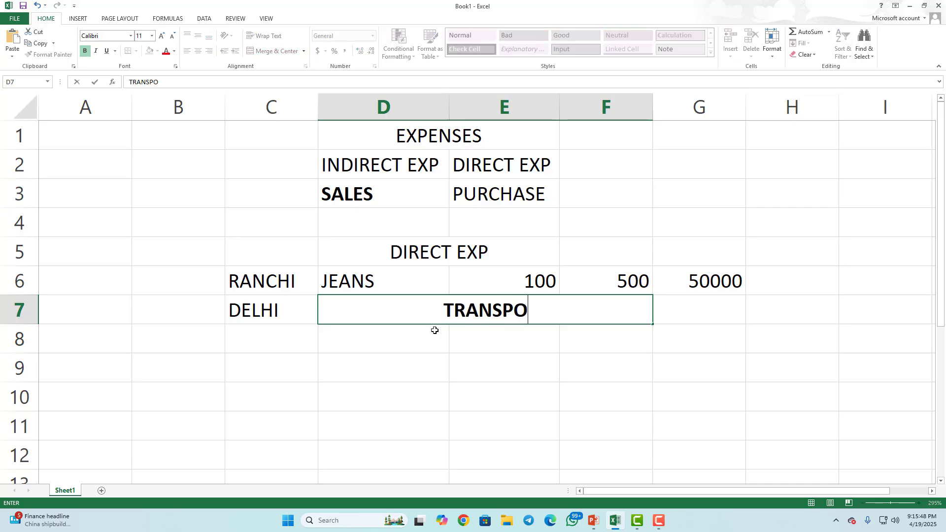
{"action": "type", "text": "RATA"}
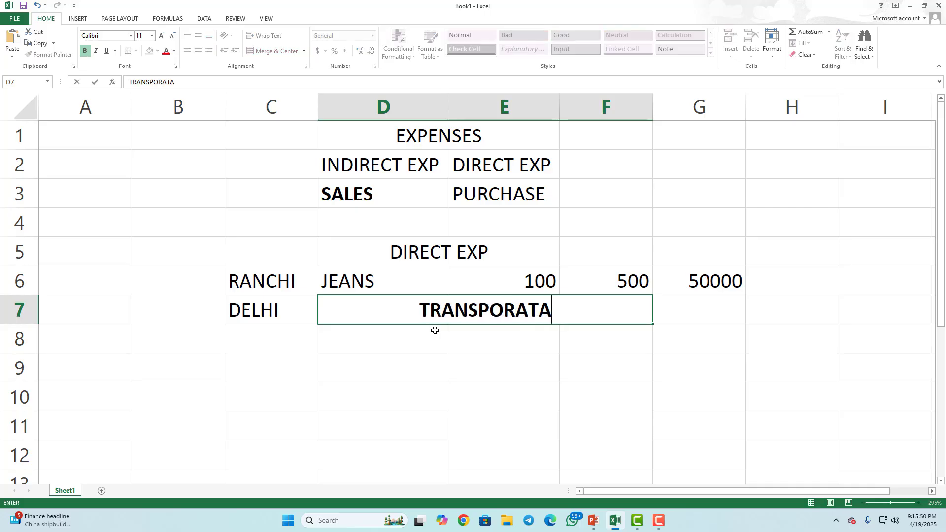
{"action": "type", "text": "TION"}
{"action": "key", "text": "Return"}
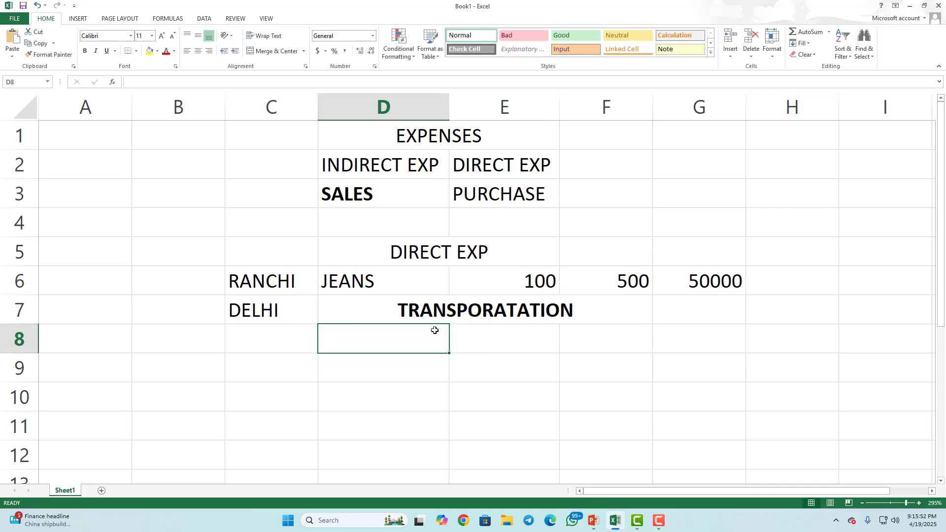
{"action": "left_click", "coordinate": [676, 286]}
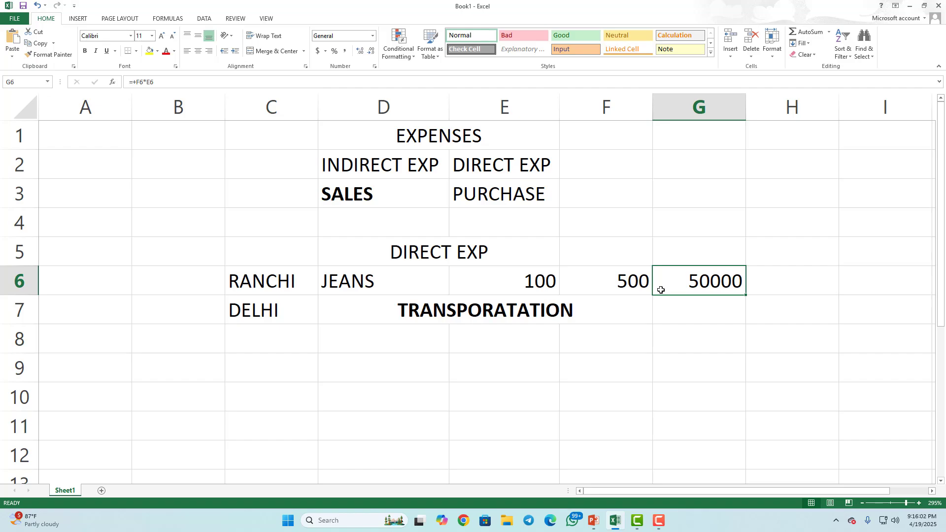
{"action": "left_click", "coordinate": [612, 285]}
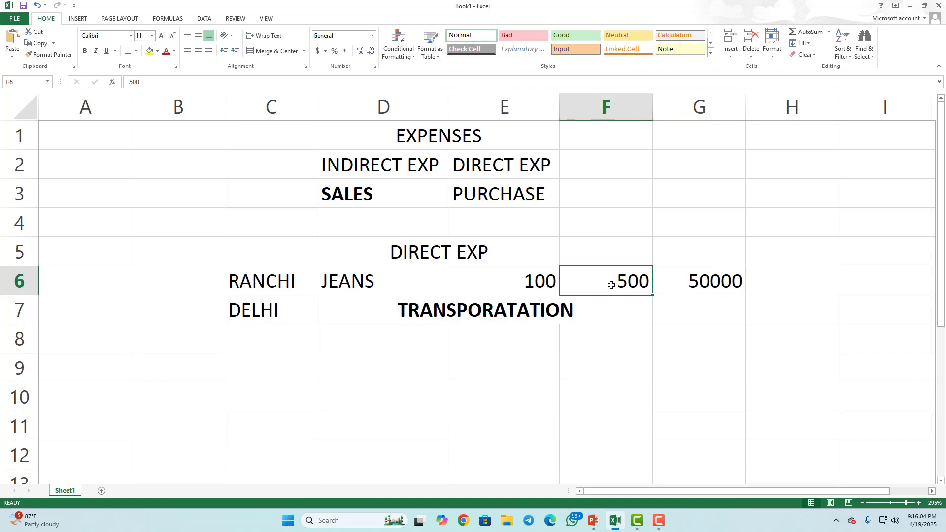
{"action": "left_click", "coordinate": [546, 286]}
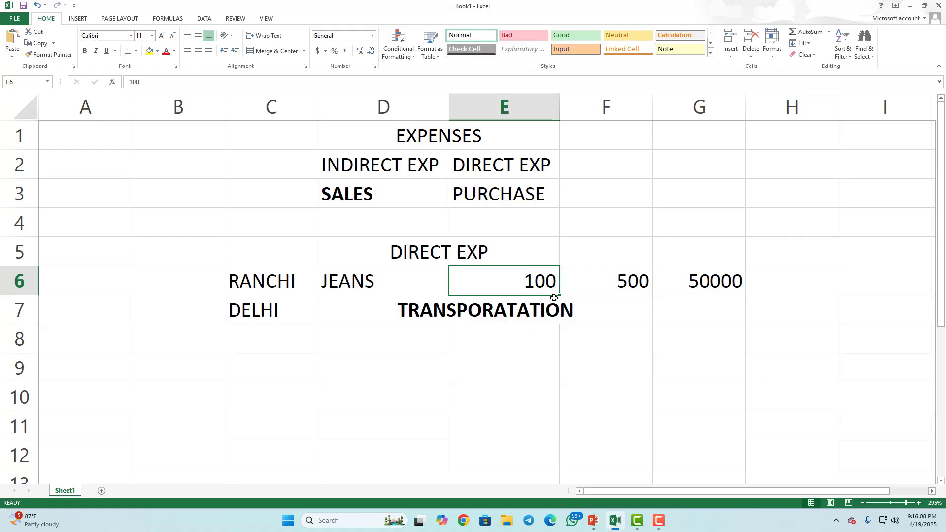
- Enter 1000 as the TRANSPORATATION amount in cell G7
{"action": "left_click", "coordinate": [674, 310]}
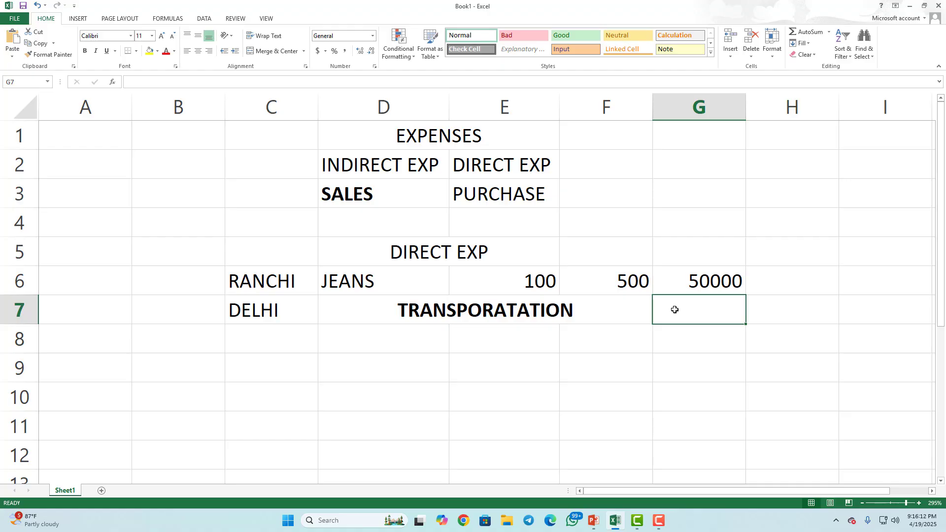
{"action": "type", "text": "1000"}
{"action": "key", "text": "Return"}
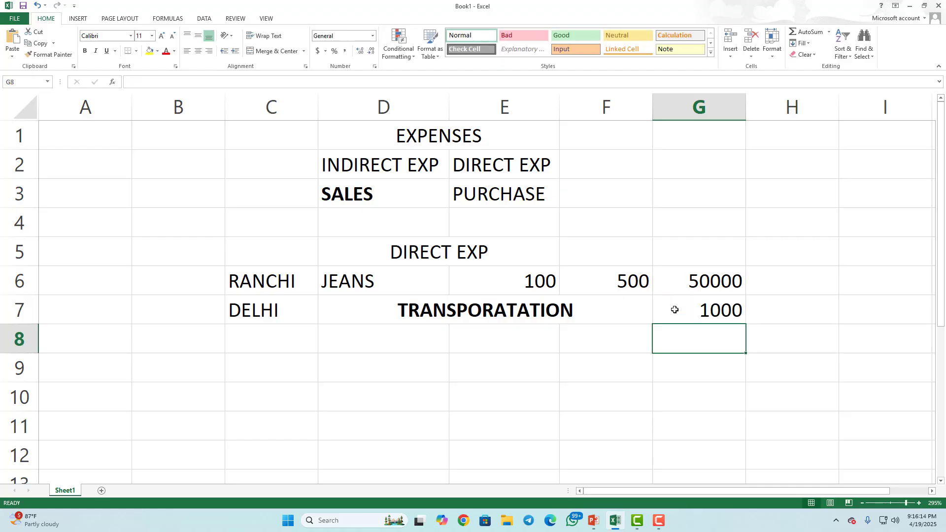
{"action": "key", "text": "Left"}
{"action": "key", "text": "Left"}
{"action": "key", "text": "Left"}
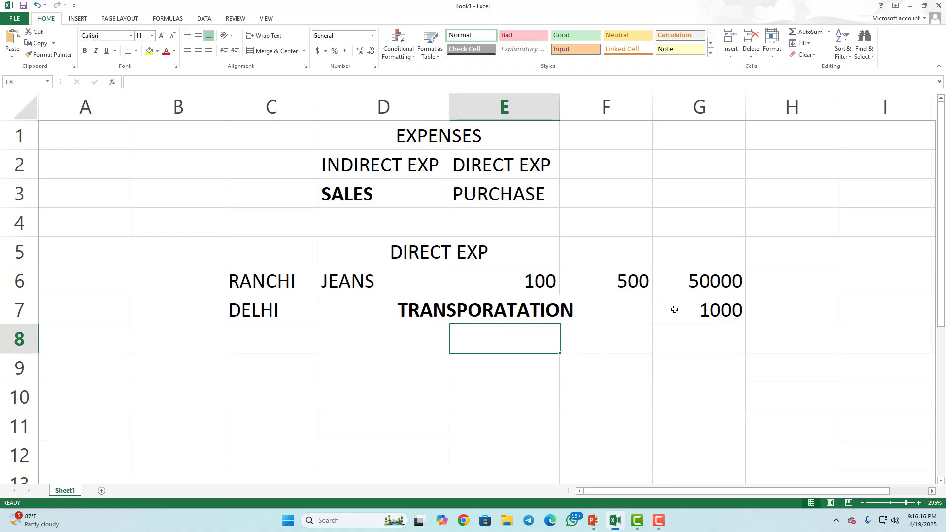
{"action": "left_click", "coordinate": [542, 311]}
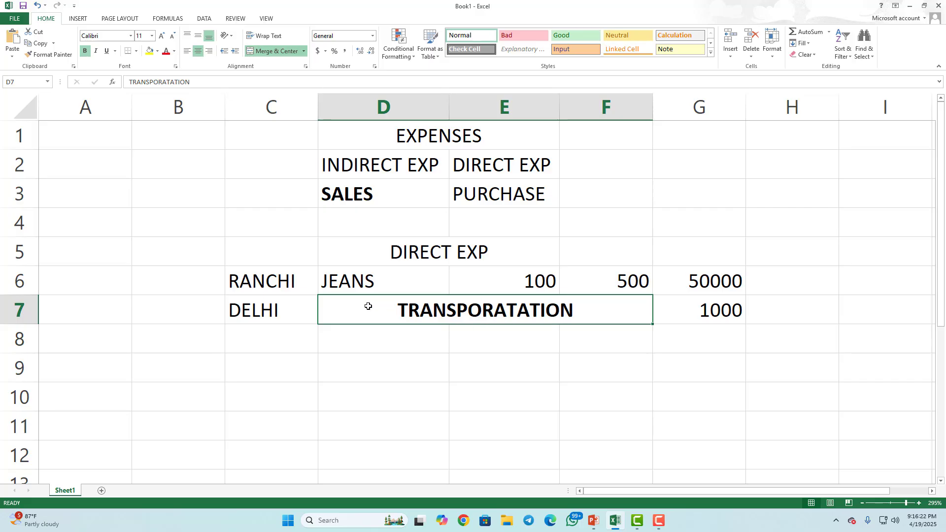
{"action": "left_click", "coordinate": [306, 309]}
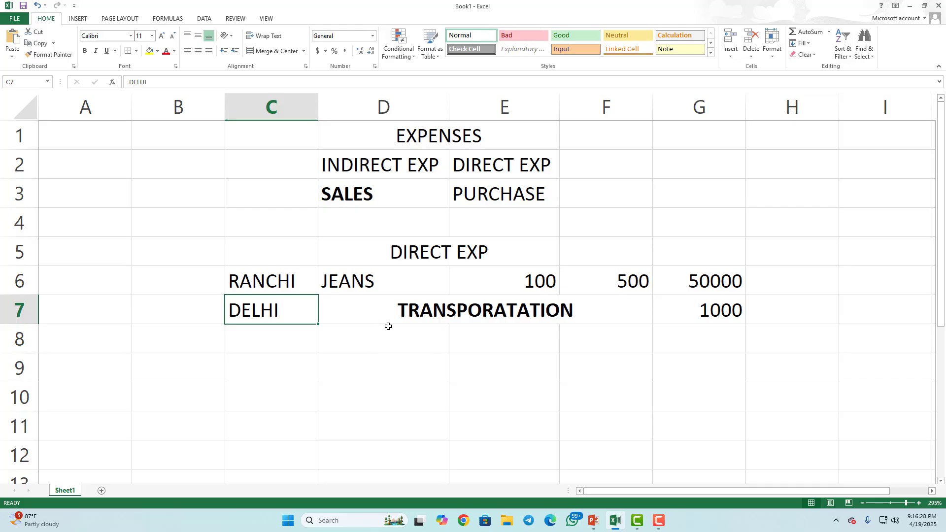
- Enter TOTO in cell C8 below DELHI
{"action": "left_click", "coordinate": [302, 341]}
{"action": "type", "text": "TOTO"}
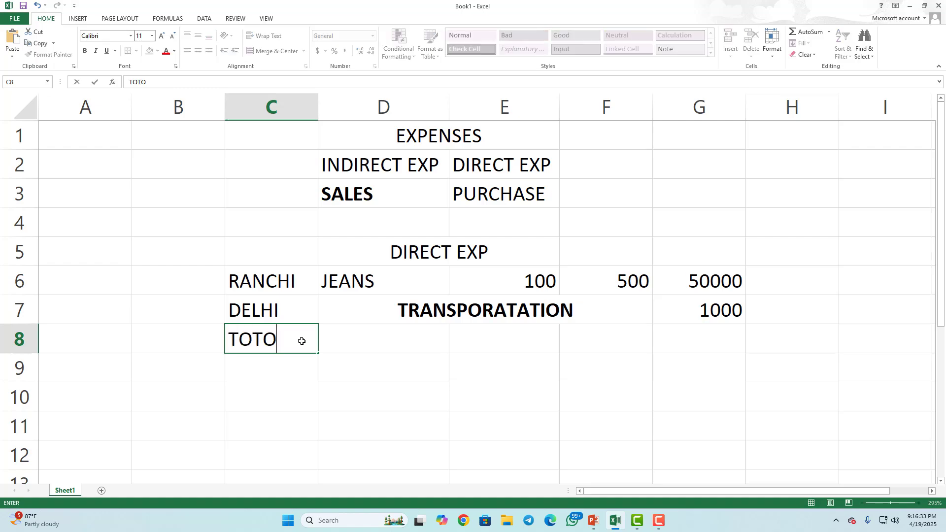
{"action": "key", "text": "Tab"}
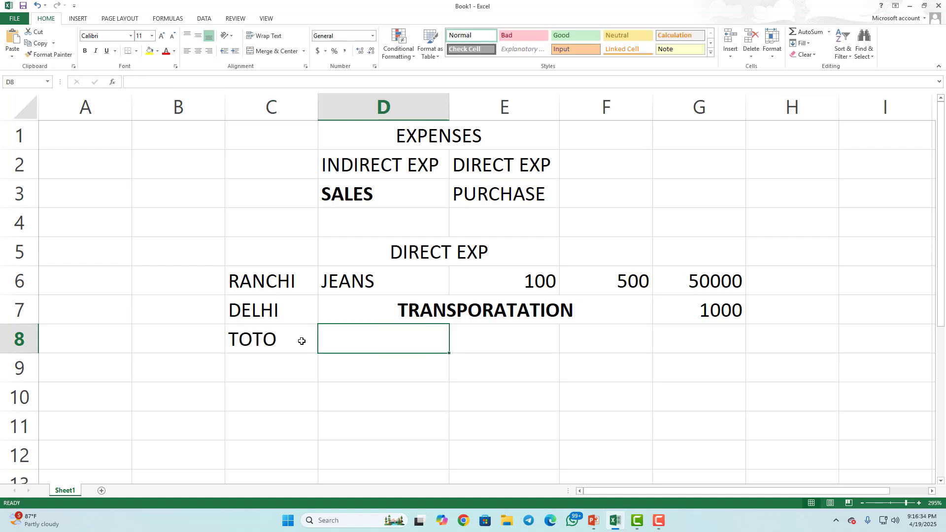
- Merge and center cells D8:F8 in the TOTO row and enter FRIGHT in them
{"action": "left_click_drag", "start_coordinate": [430, 338], "coordinate": [564, 341]}
{"action": "left_click", "coordinate": [281, 53]}
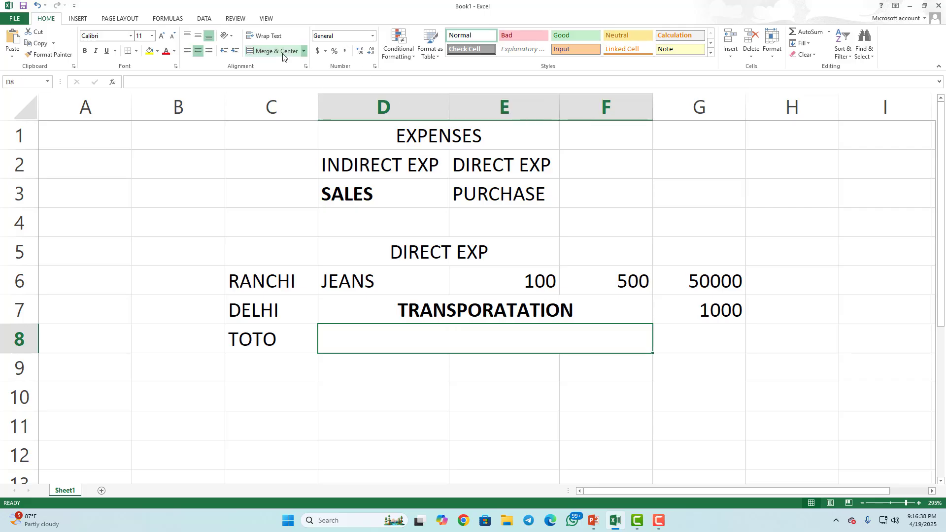
{"action": "type", "text": "FRIG"}
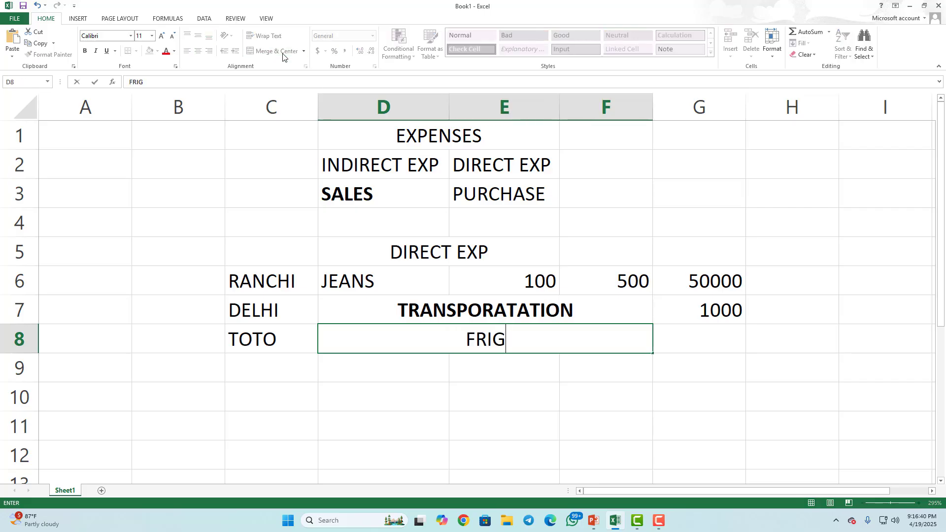
{"action": "type", "text": "HT"}
{"action": "key", "text": "Return"}
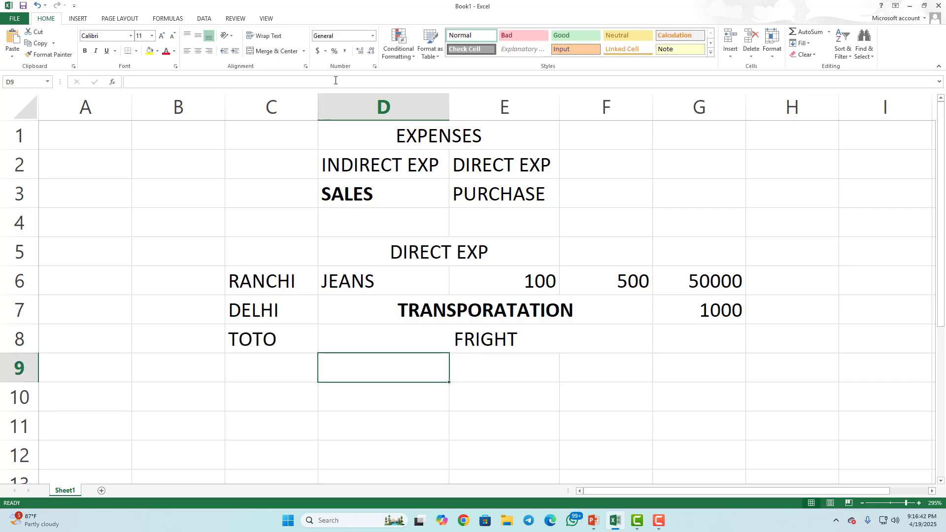
{"action": "left_click", "coordinate": [464, 323]}
{"action": "left_click_drag", "start_coordinate": [464, 324], "coordinate": [460, 338]}
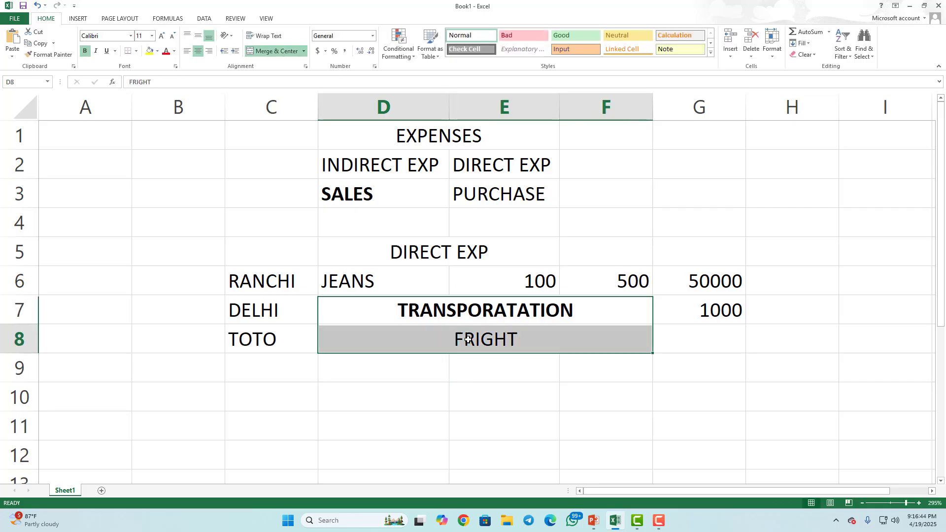
{"action": "key", "text": "alt+h"}
{"action": "key", "text": "m"}
{"action": "key", "text": "c"}
- Enter 100 as the FRIGHT amount in cell G8
{"action": "left_click", "coordinate": [699, 341]}
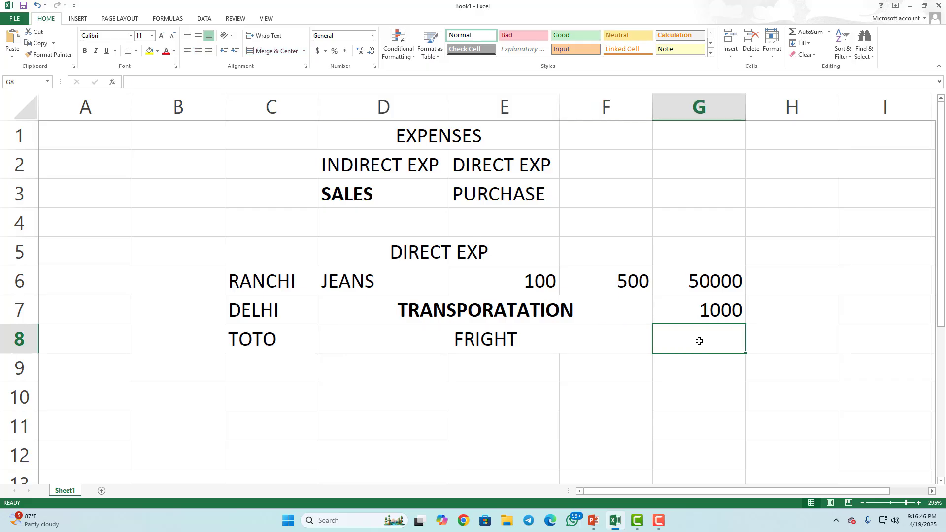
{"action": "type", "text": "100"}
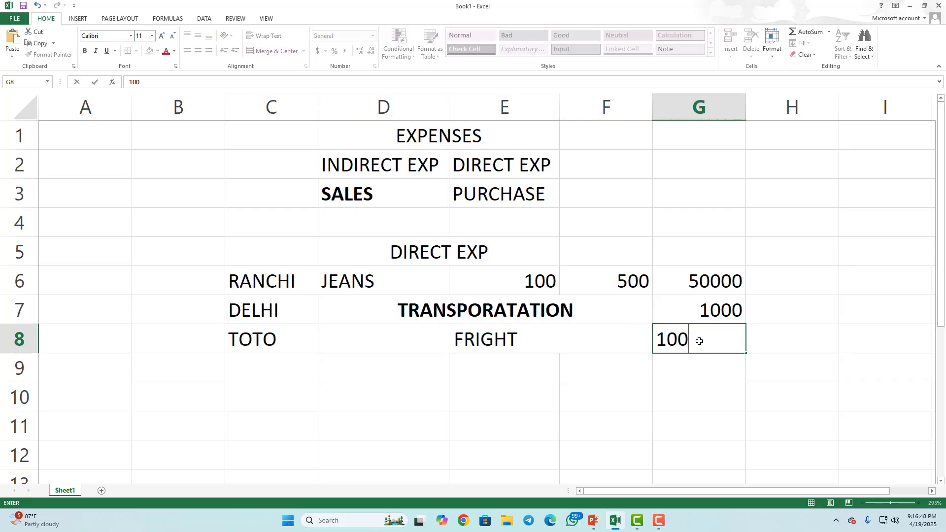
{"action": "key", "text": "Return"}
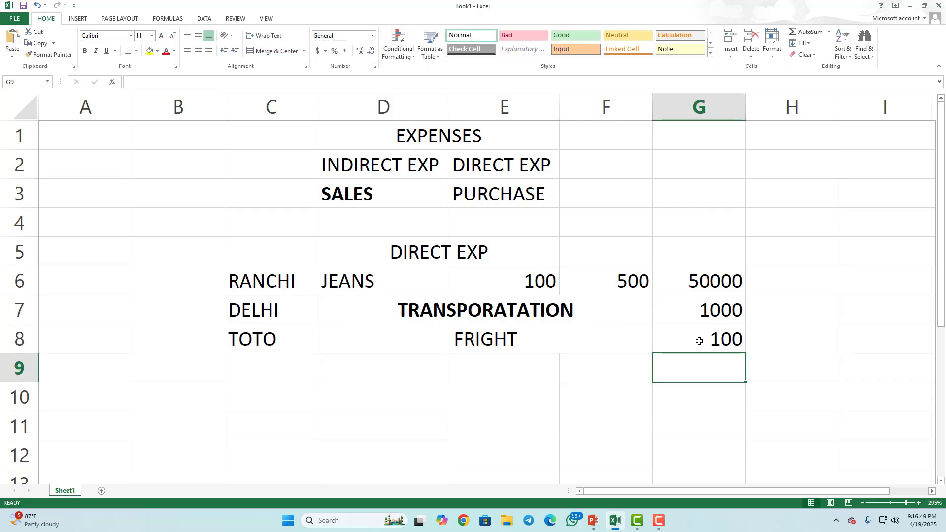
{"action": "left_click", "coordinate": [626, 340]}
{"action": "left_click", "coordinate": [689, 342]}
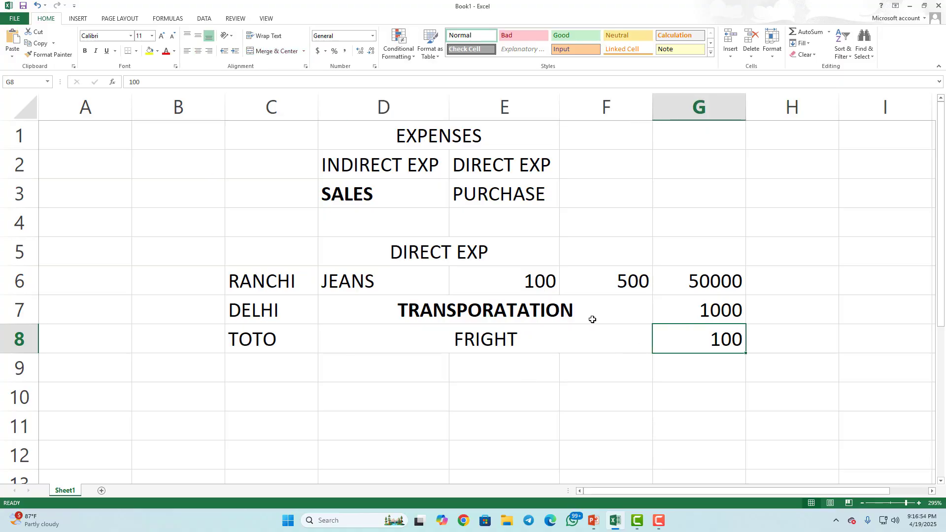
{"action": "left_click_drag", "start_coordinate": [588, 319], "coordinate": [560, 350]}
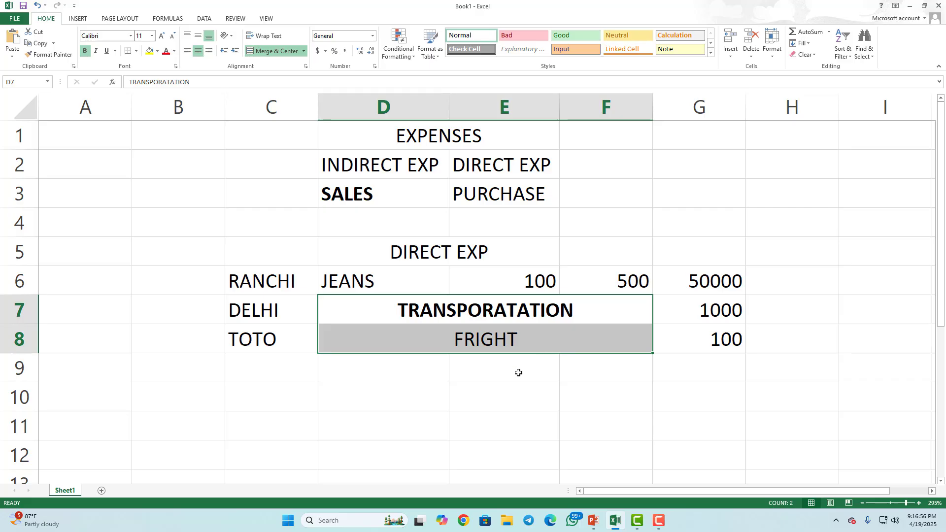
{"action": "left_click", "coordinate": [421, 343]}
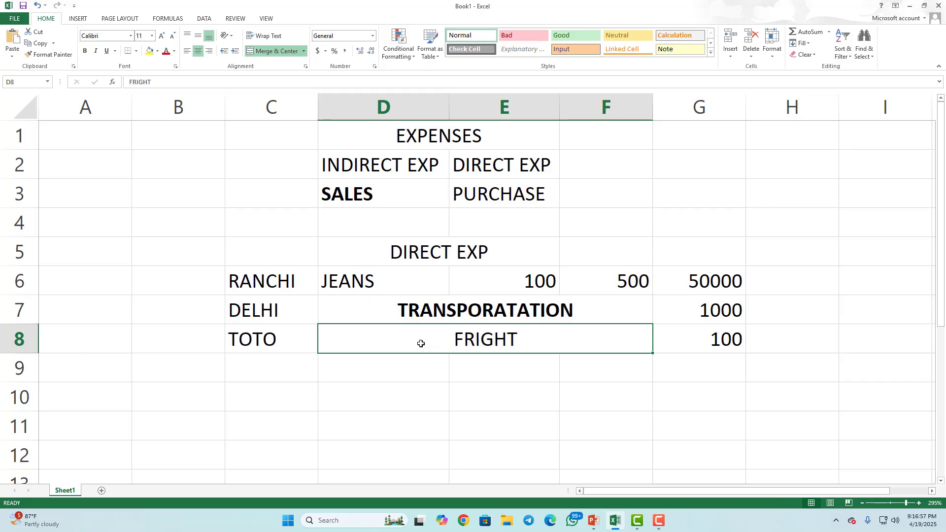
{"action": "left_click", "coordinate": [432, 318]}
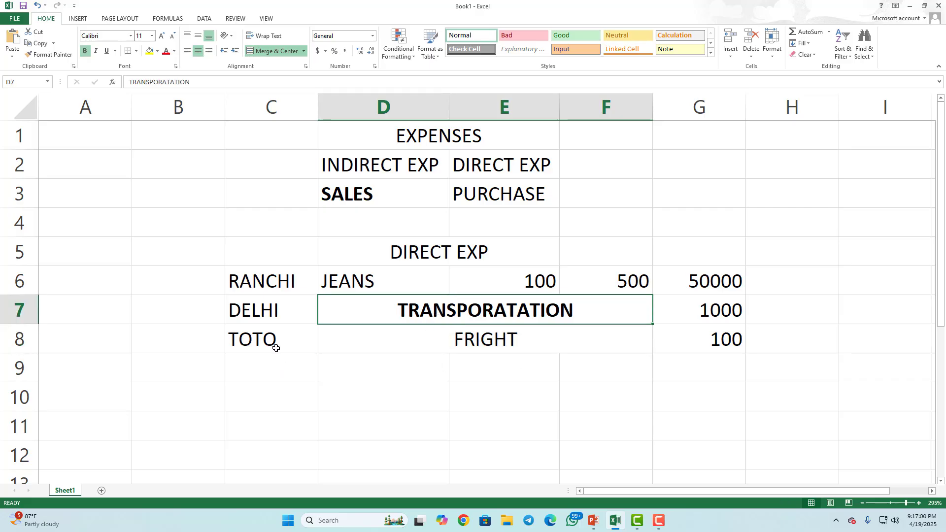
{"action": "left_click", "coordinate": [285, 306]}
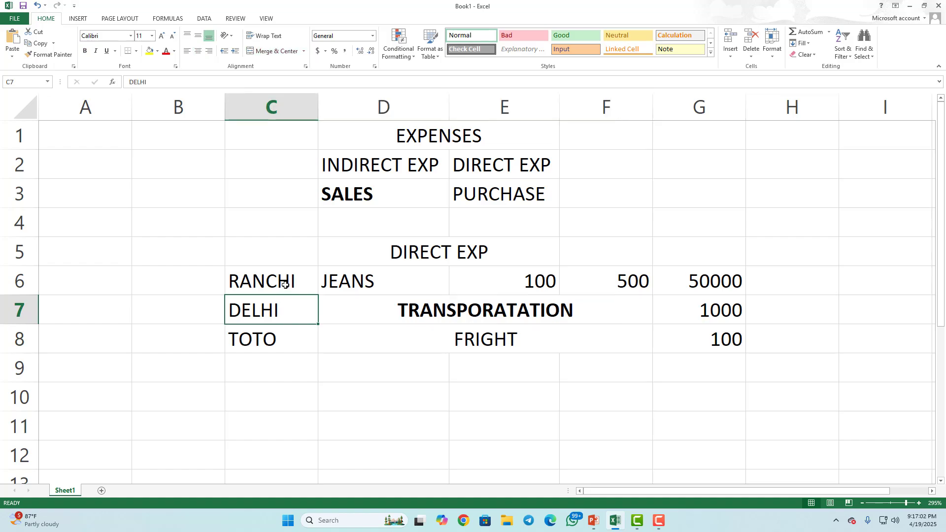
{"action": "left_click", "coordinate": [285, 286]}
{"action": "left_click", "coordinate": [285, 358]}
{"action": "left_click", "coordinate": [292, 286]}
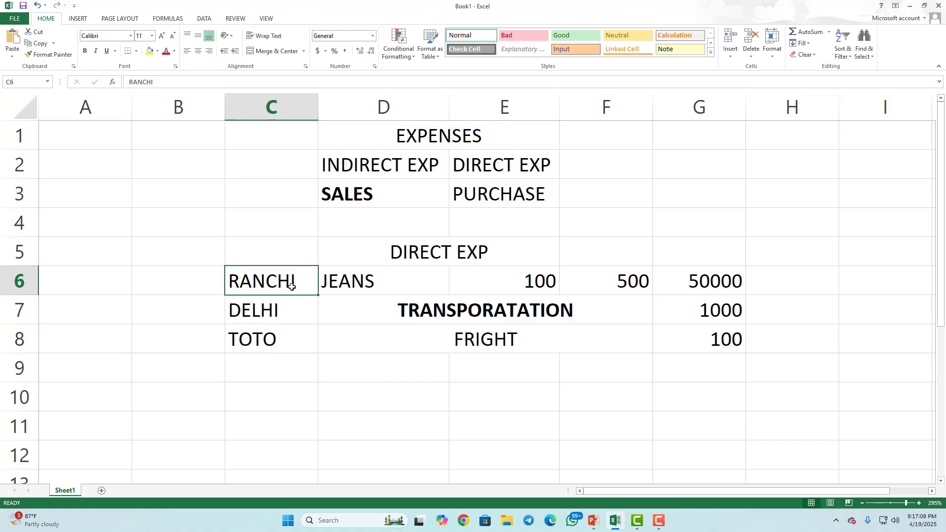
- Enter a second TOTO label in cell C9
{"action": "left_click", "coordinate": [290, 363]}
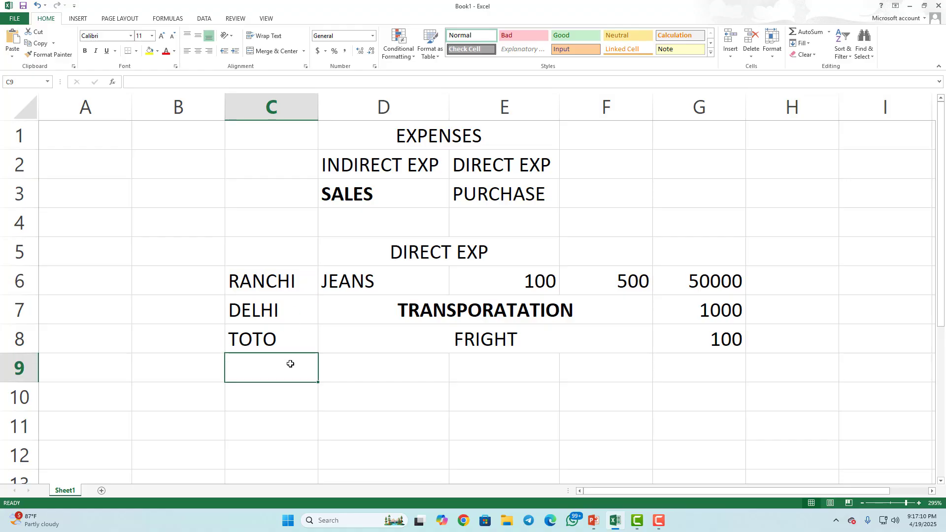
{"action": "type", "text": "TOTO"}
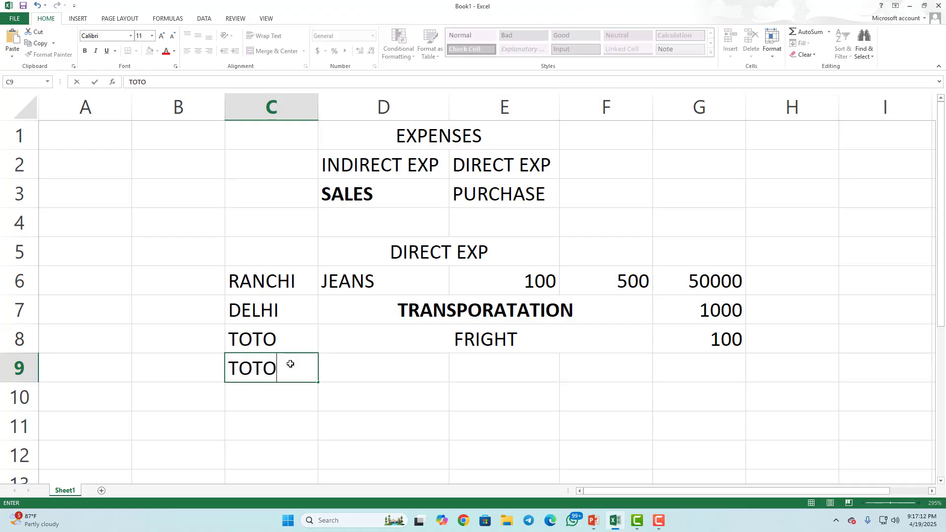
{"action": "key", "text": "Tab"}
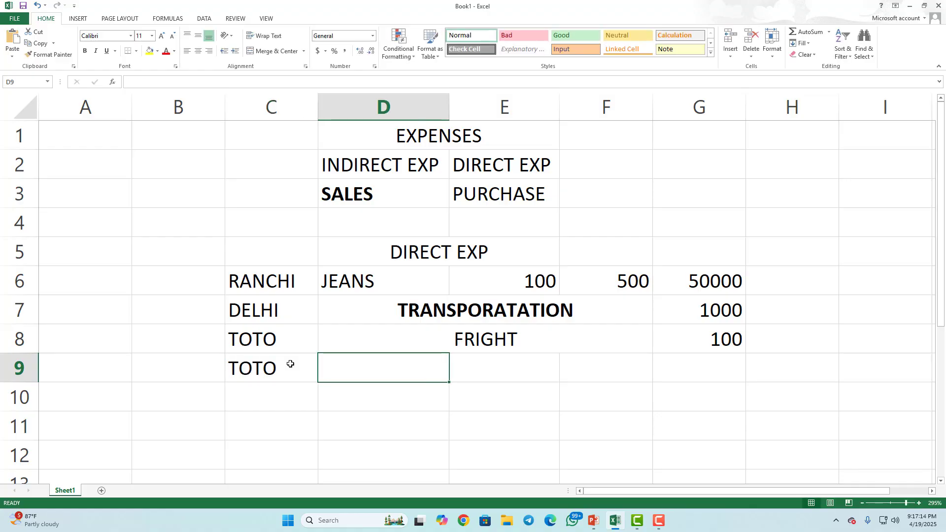
- Merge and center cells D9:F9 and fill FRIGHT down into them from the row above
{"action": "left_click_drag", "start_coordinate": [350, 365], "coordinate": [563, 373]}
{"action": "left_click", "coordinate": [281, 52]}
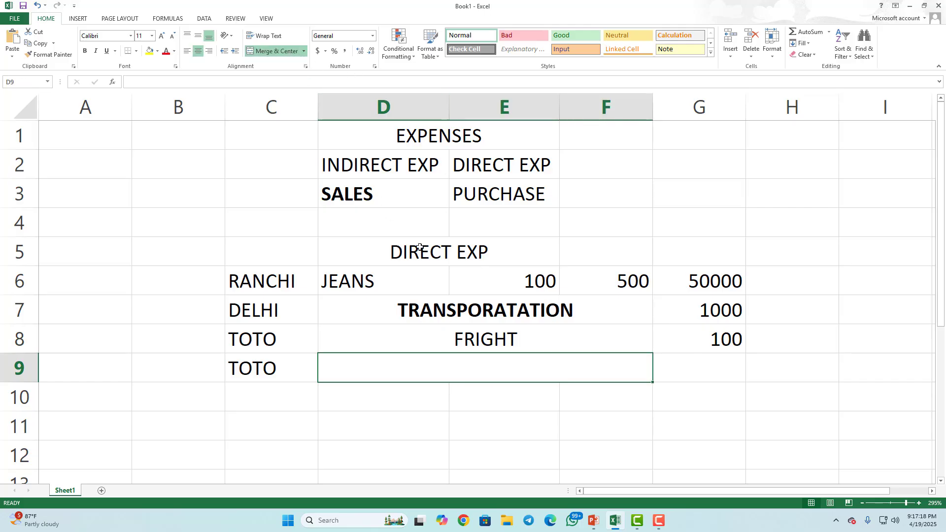
{"action": "key", "text": "ctrl+d"}
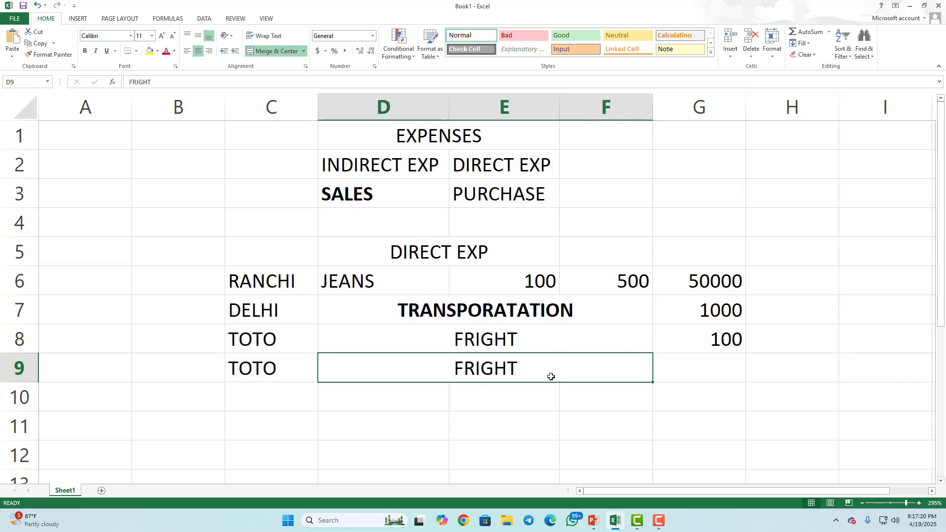
- Enter 100 as the amount of the second FRIGHT row in cell G9
{"action": "left_click", "coordinate": [696, 372]}
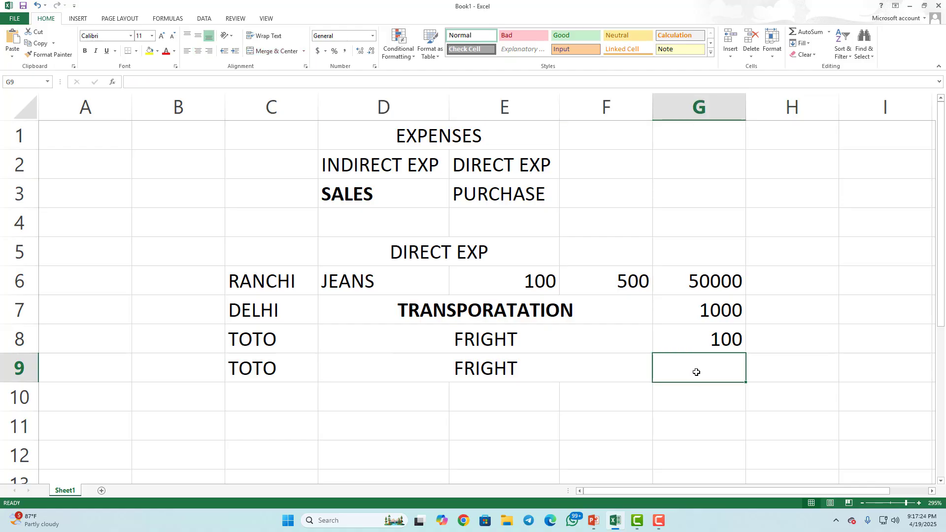
{"action": "type", "text": "100"}
{"action": "key", "text": "Return"}
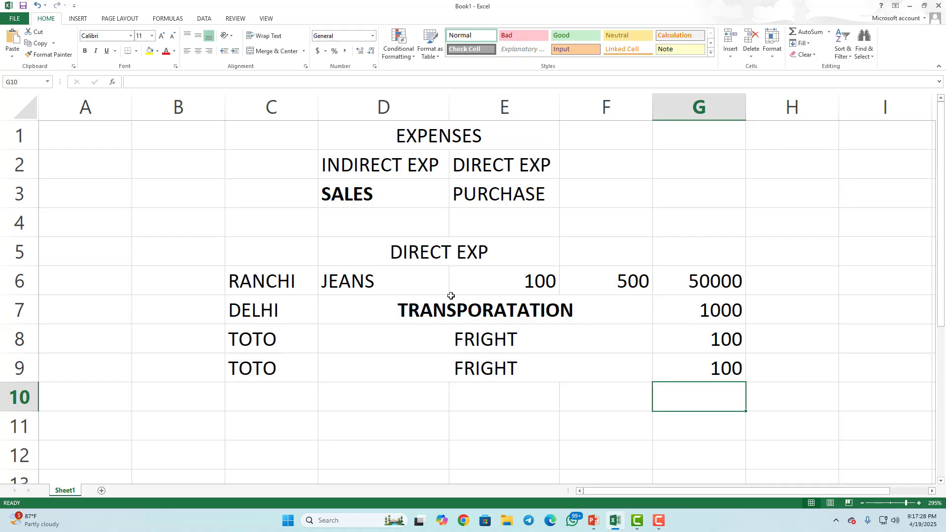
{"action": "left_click", "coordinate": [436, 313]}
{"action": "left_click_drag", "start_coordinate": [439, 328], "coordinate": [441, 357]}
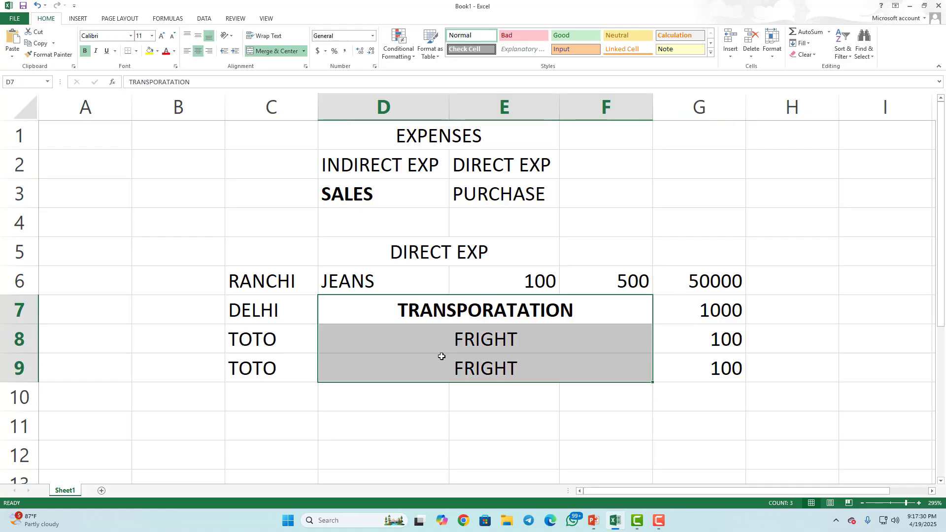
{"action": "left_click", "coordinate": [478, 315]}
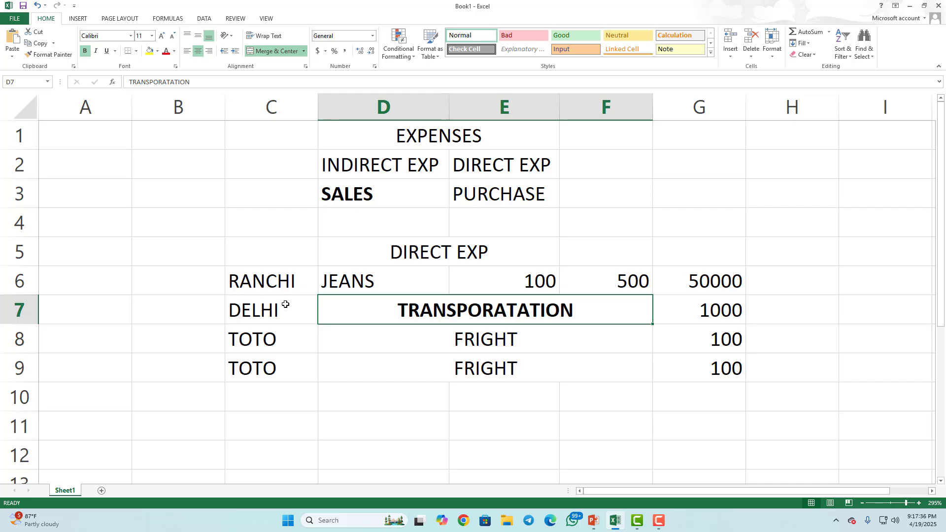
{"action": "left_click", "coordinate": [378, 333]}
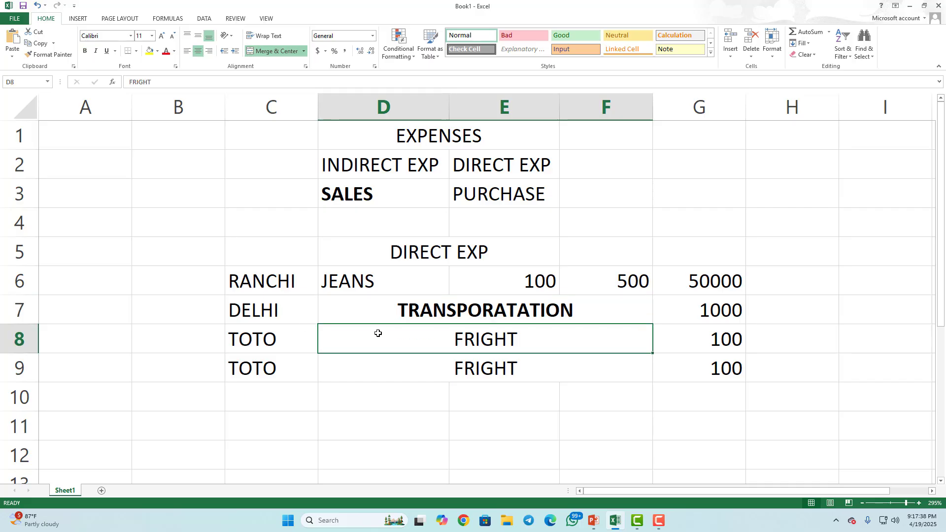
{"action": "left_click_drag", "start_coordinate": [378, 334], "coordinate": [660, 343]}
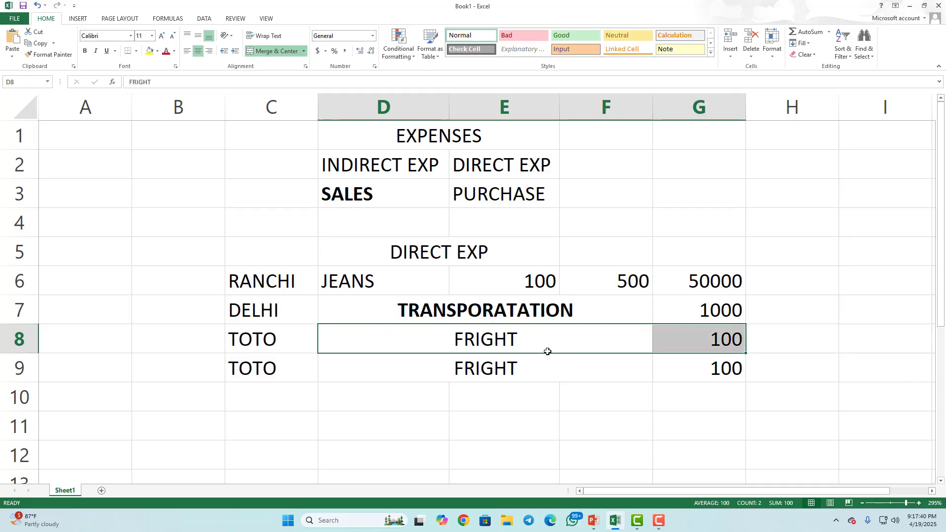
{"action": "left_click", "coordinate": [302, 286]}
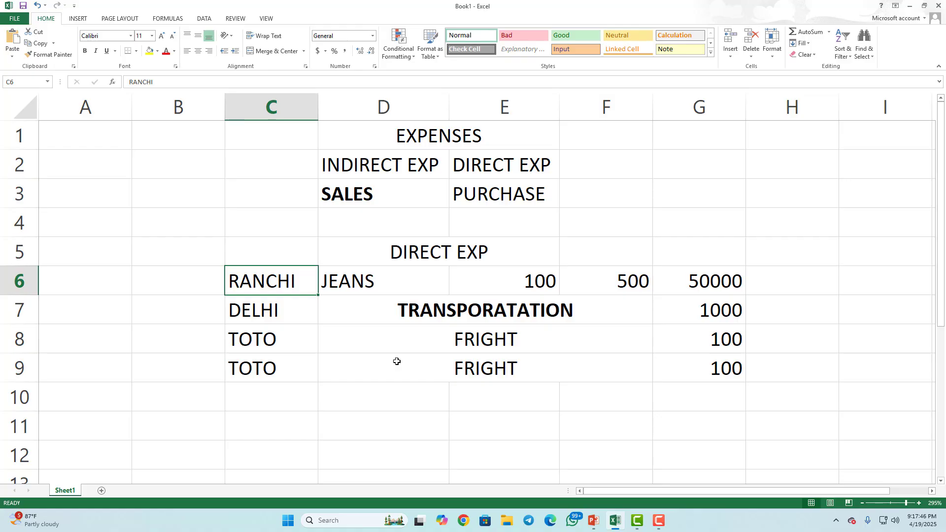
{"action": "left_click_drag", "start_coordinate": [397, 362], "coordinate": [688, 365]}
- Total the JEANS, TRANSPORATATION and both FRIGHT amounts of column G in cell G10 with AutoSum
{"action": "left_click", "coordinate": [705, 395]}
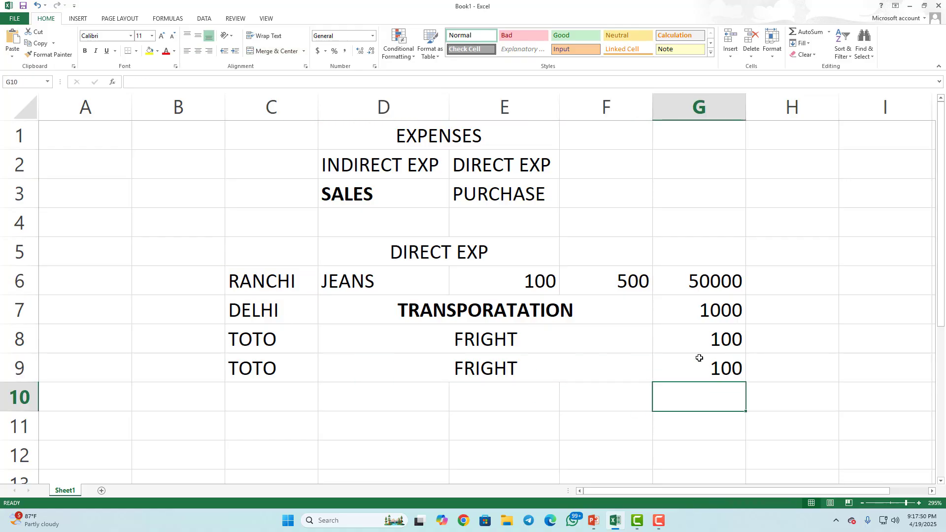
{"action": "key", "text": "alt+equal"}
{"action": "key", "text": "Return"}
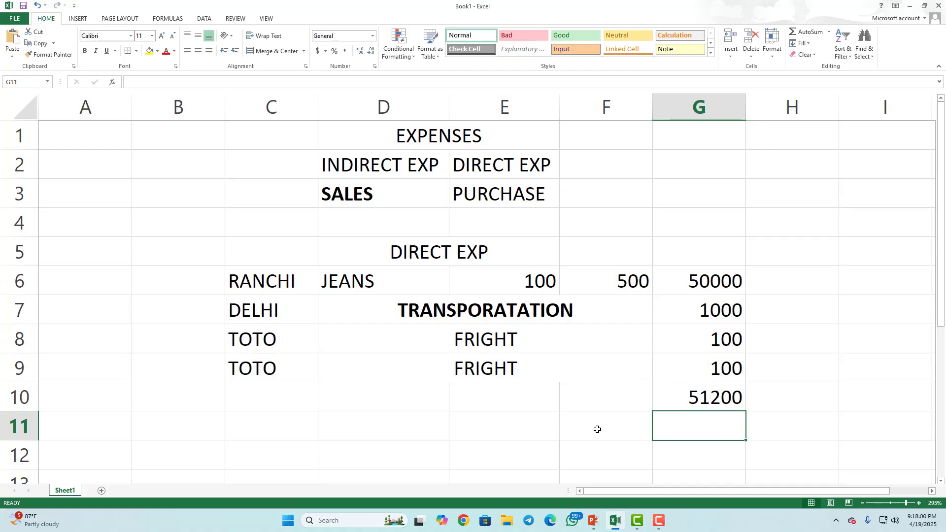
{"action": "left_click", "coordinate": [544, 425]}
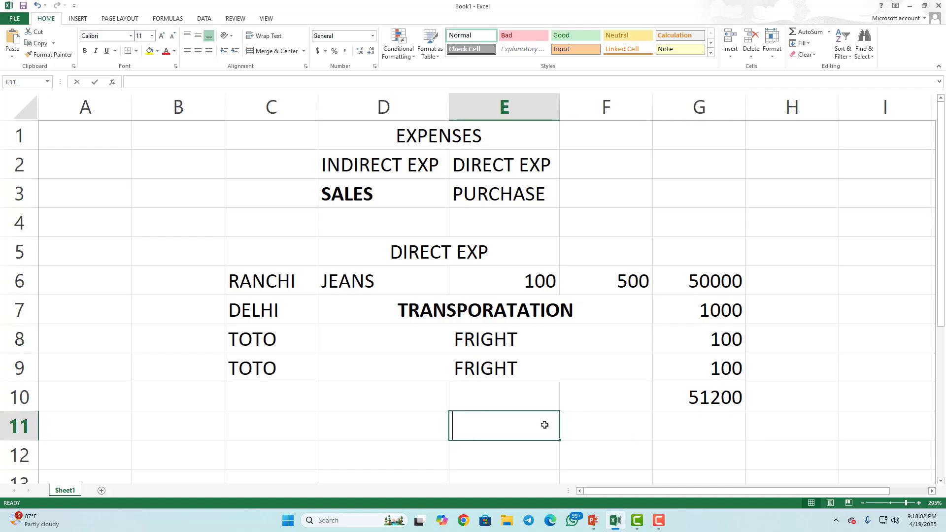
- Enter the quantity 100 in cell E11 and divide the column G total by it in F11 with the formula +G10/E11
{"action": "type", "text": "100"}
{"action": "key", "text": "Tab"}
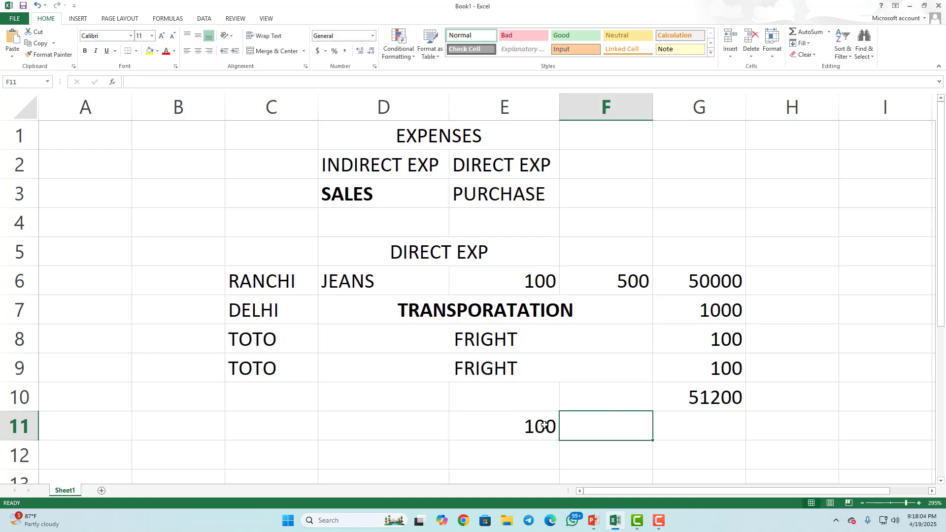
{"action": "type", "text": "+"}
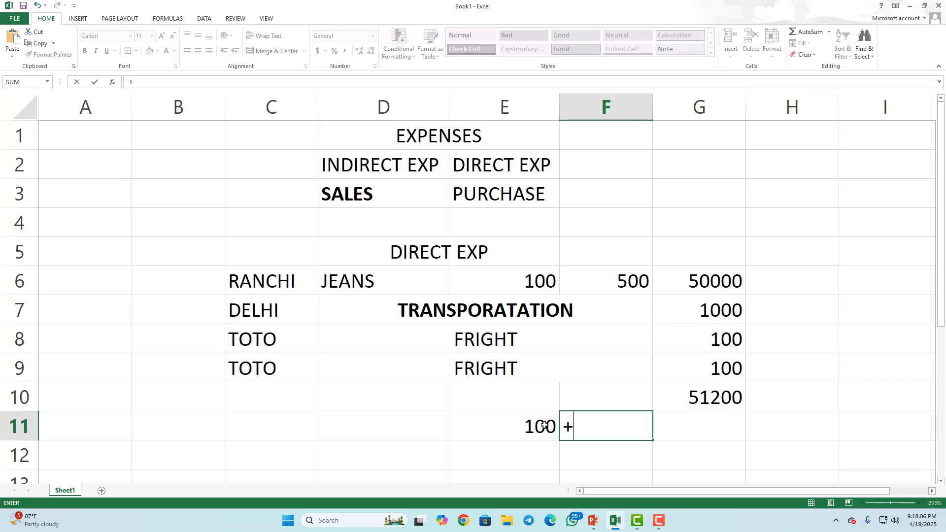
{"action": "key", "text": "Right"}
{"action": "key", "text": "Up"}
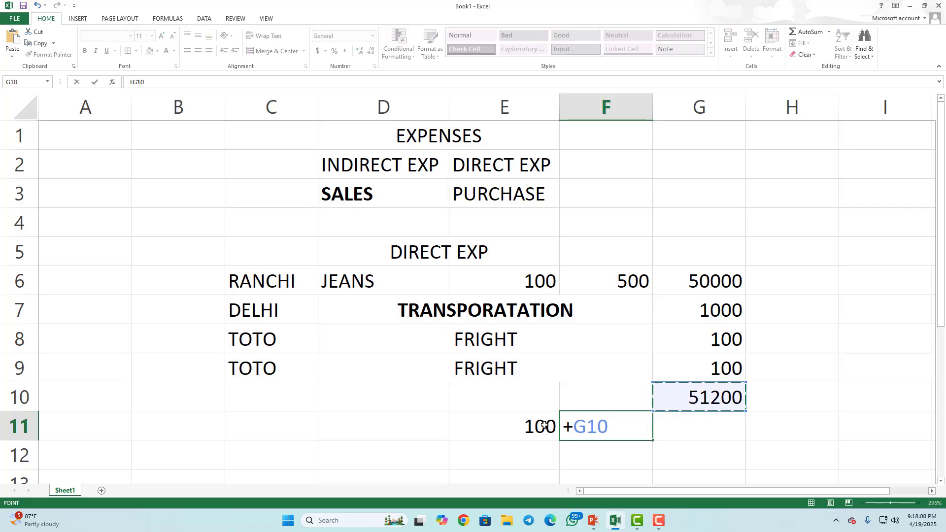
{"action": "type", "text": "/"}
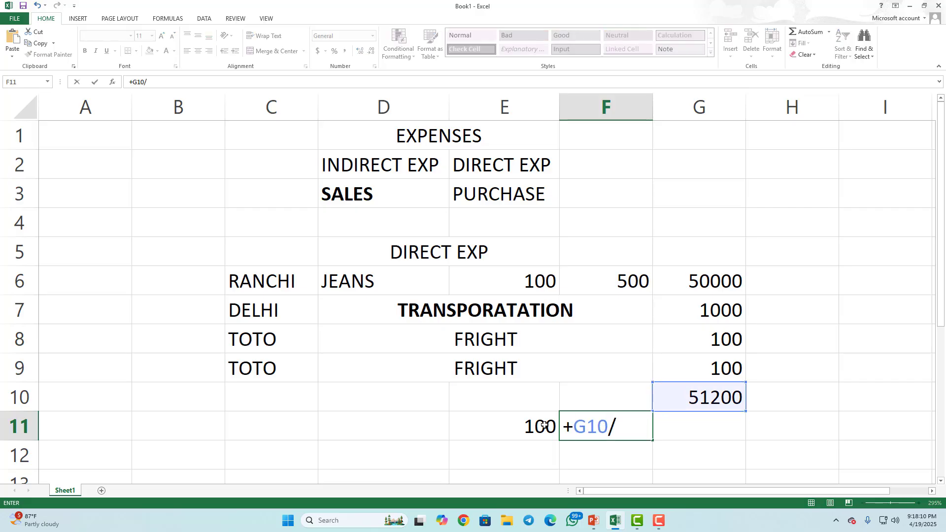
{"action": "left_click", "coordinate": [543, 424]}
{"action": "key", "text": "Return"}
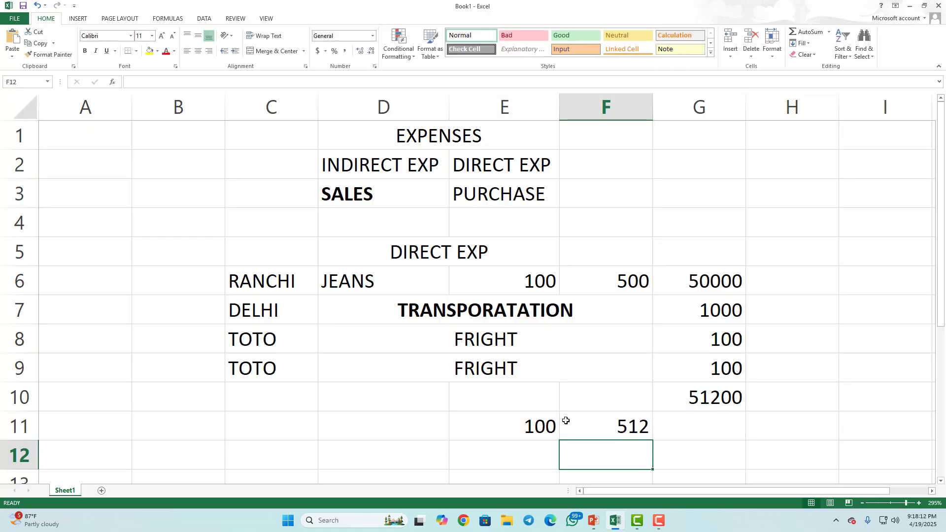
{"action": "left_click", "coordinate": [600, 285]}
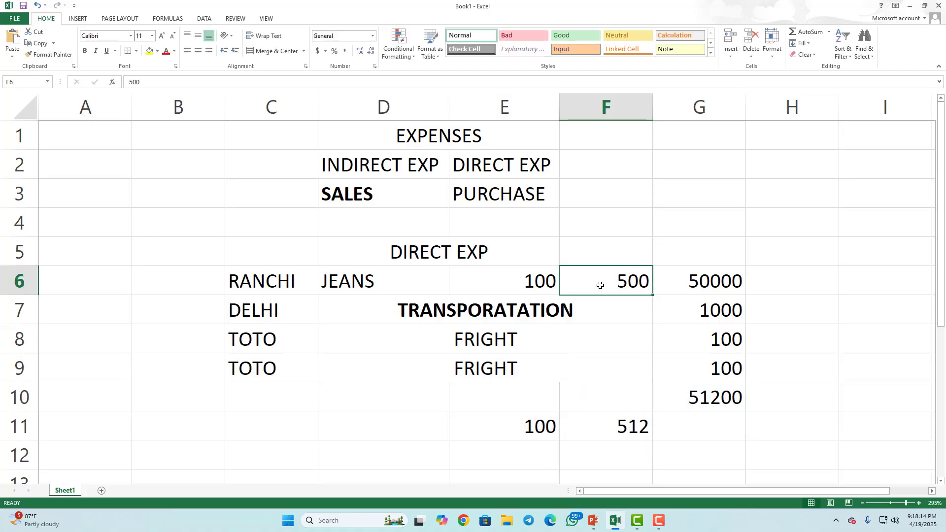
{"action": "left_click", "coordinate": [609, 421]}
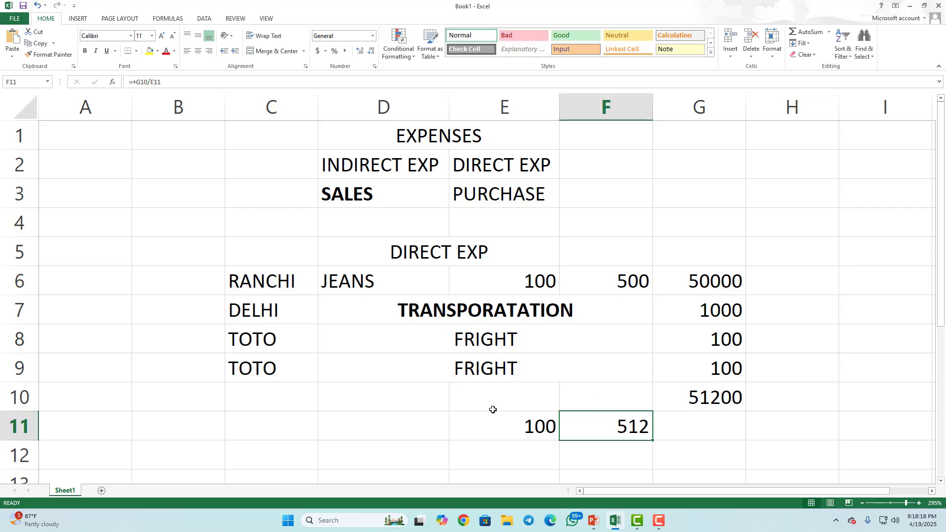
{"action": "scroll", "coordinate": [492, 410], "scroll_direction": "down", "scroll_amount": 1}
{"action": "left_click", "coordinate": [430, 393]}
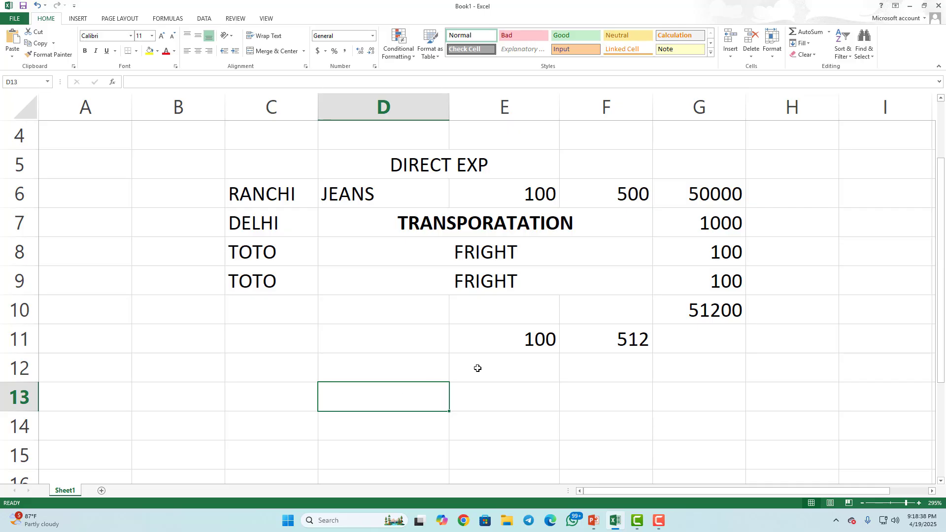
{"action": "left_click", "coordinate": [583, 345]}
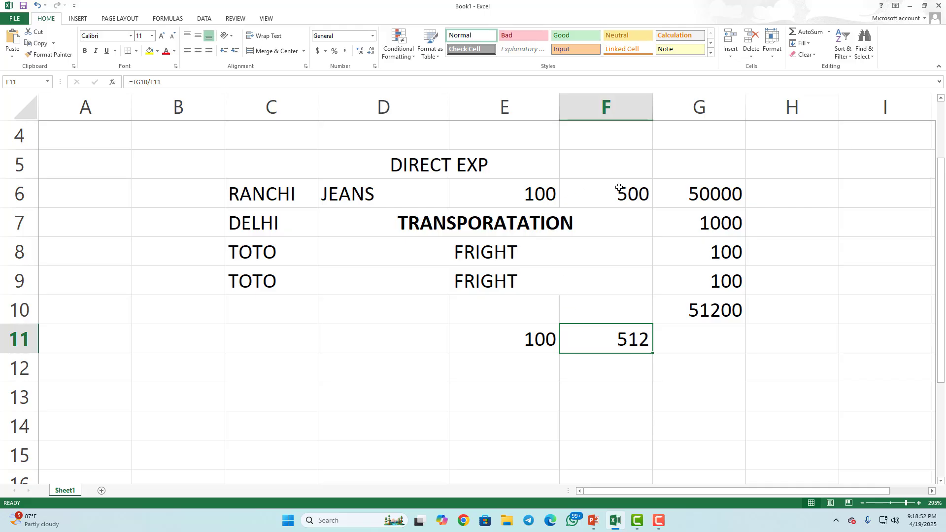
- Make the JEANS amount in cell G6 and the column total in G10 bold
{"action": "left_click", "coordinate": [682, 186]}
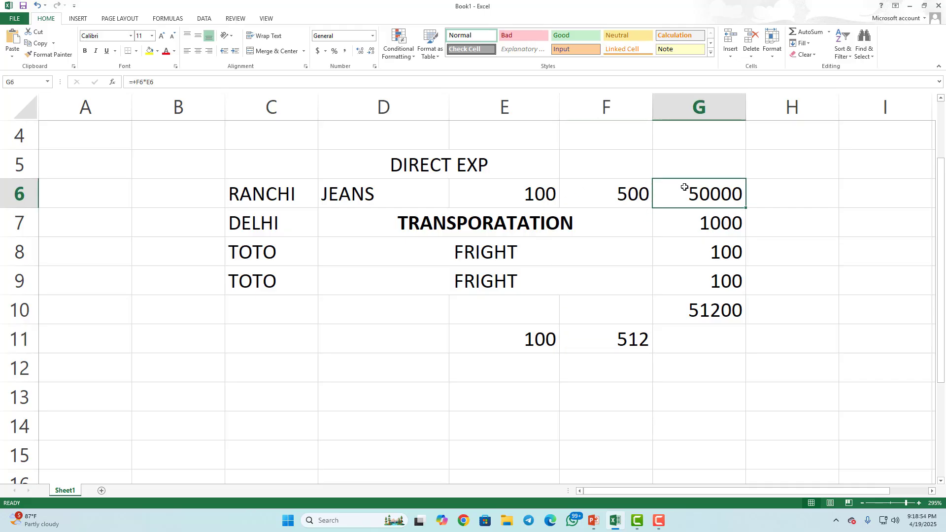
{"action": "key", "text": "ctrl+b"}
{"action": "left_click_drag", "start_coordinate": [693, 226], "coordinate": [708, 270]}
{"action": "left_click", "coordinate": [689, 205]}
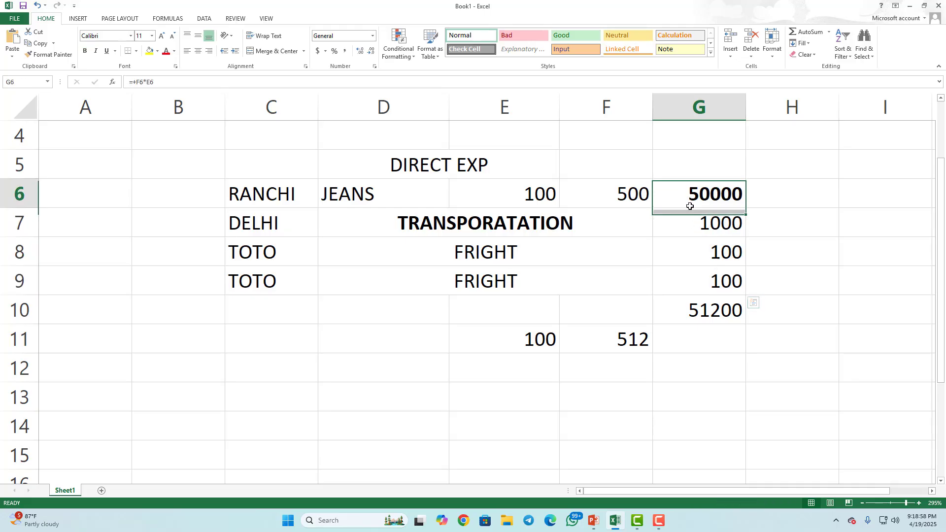
{"action": "left_click_drag", "start_coordinate": [690, 206], "coordinate": [698, 308]}
{"action": "left_click", "coordinate": [699, 309]}
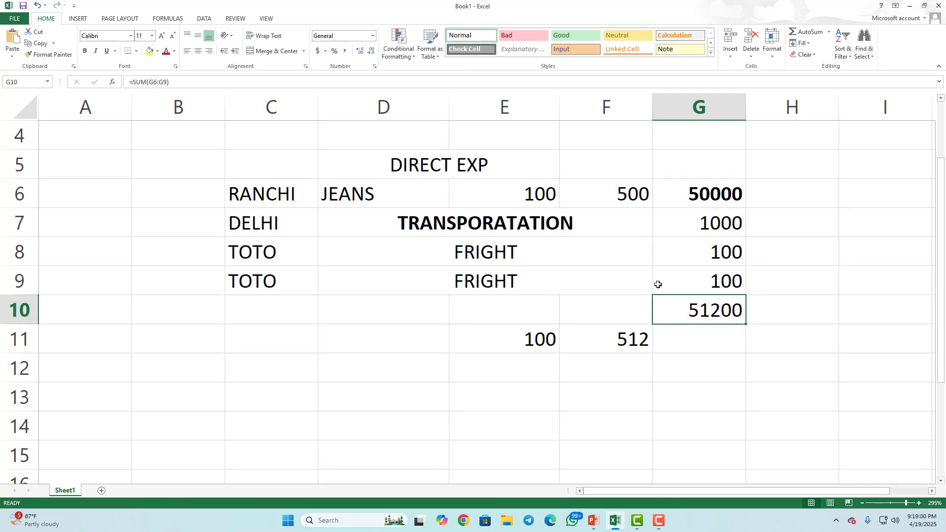
{"action": "key", "text": "ctrl+b"}
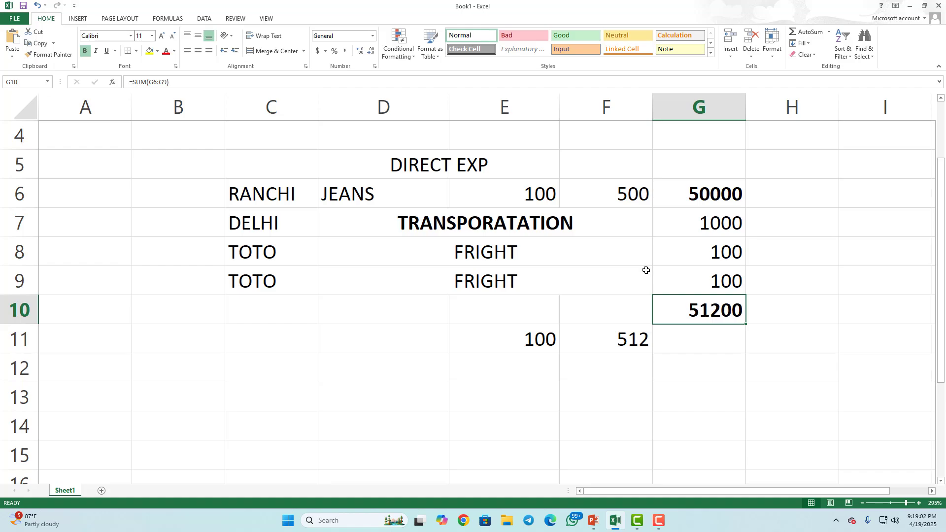
- Make the calculated cost per piece in cell F11 bold
{"action": "left_click", "coordinate": [554, 195]}
{"action": "left_click", "coordinate": [634, 334]}
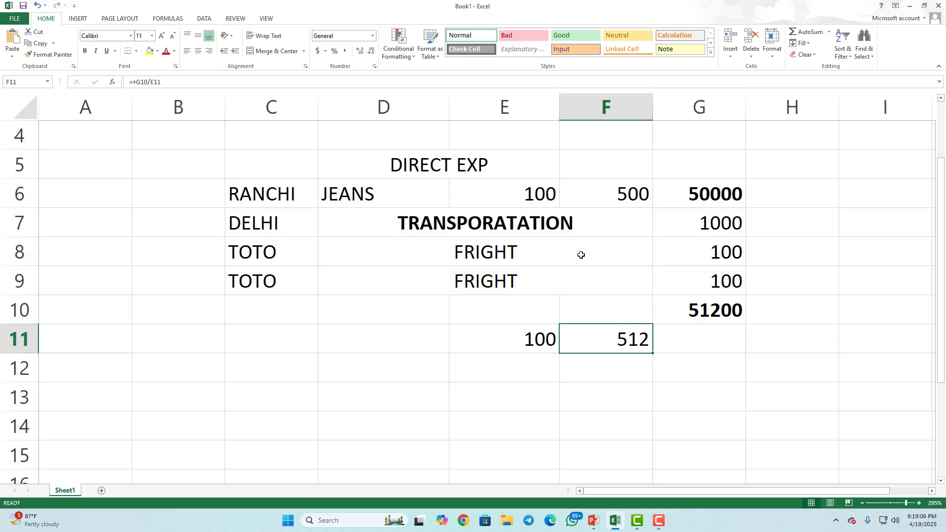
{"action": "key", "text": "ctrl+b"}
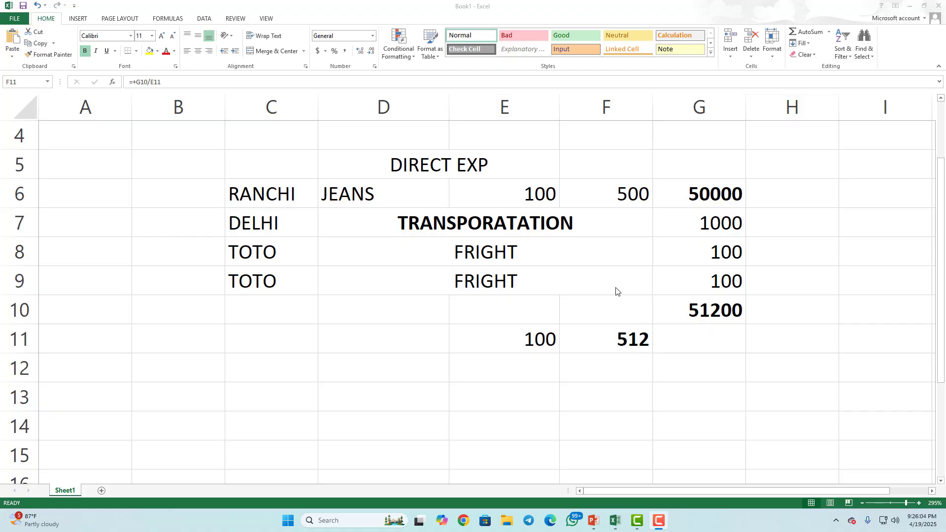
- Compare the JEANS rate in F6 with the cost per piece in F11, reviewing the transport and freight amounts in G7:G9
{"action": "left_click", "coordinate": [684, 198]}
{"action": "left_click", "coordinate": [633, 197]}
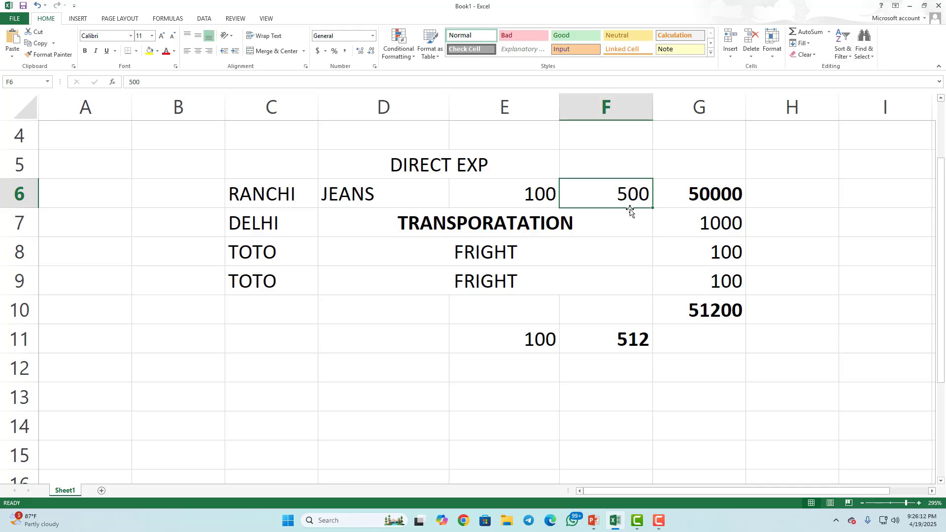
{"action": "left_click", "coordinate": [636, 337]}
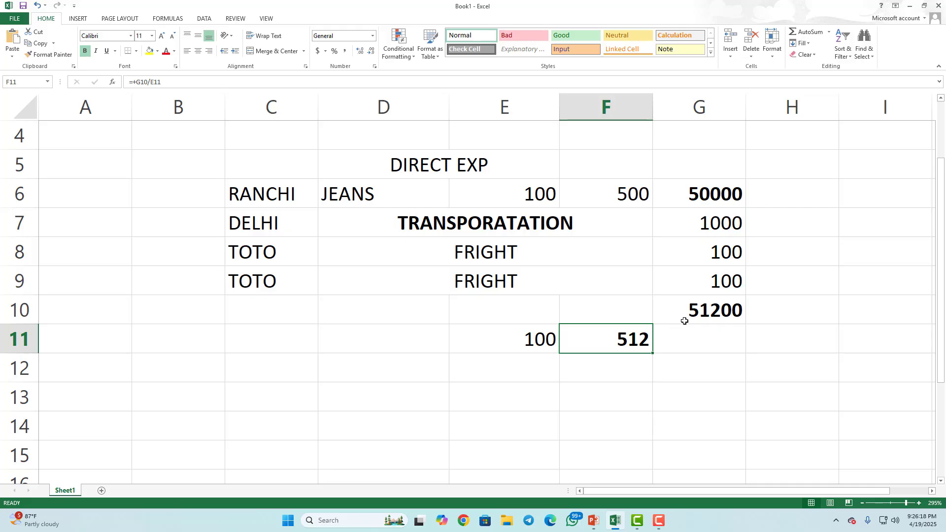
{"action": "left_click_drag", "start_coordinate": [718, 228], "coordinate": [723, 276]}
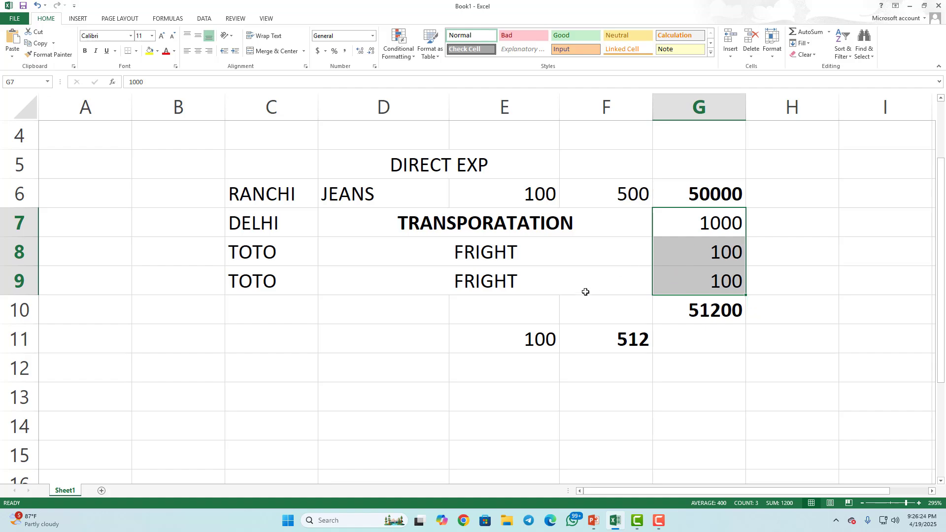
{"action": "left_click", "coordinate": [544, 333]}
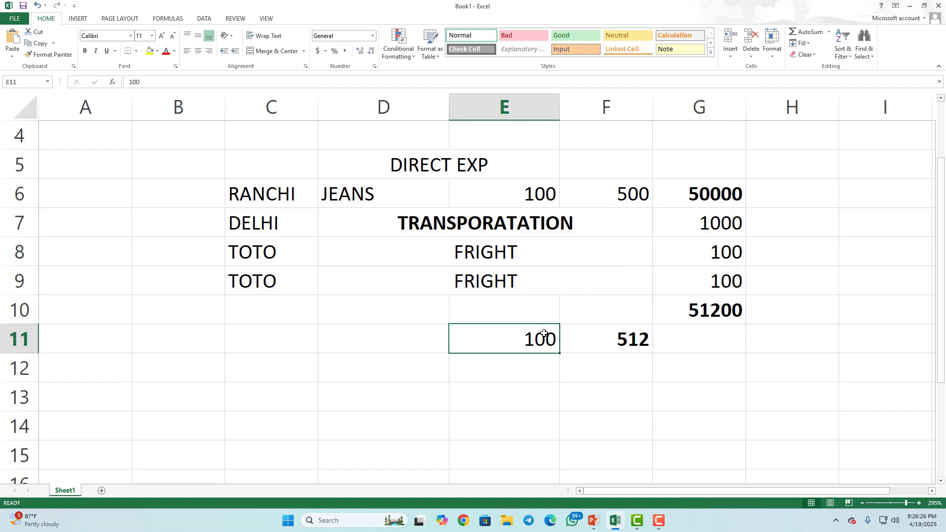
{"action": "left_click", "coordinate": [588, 333]}
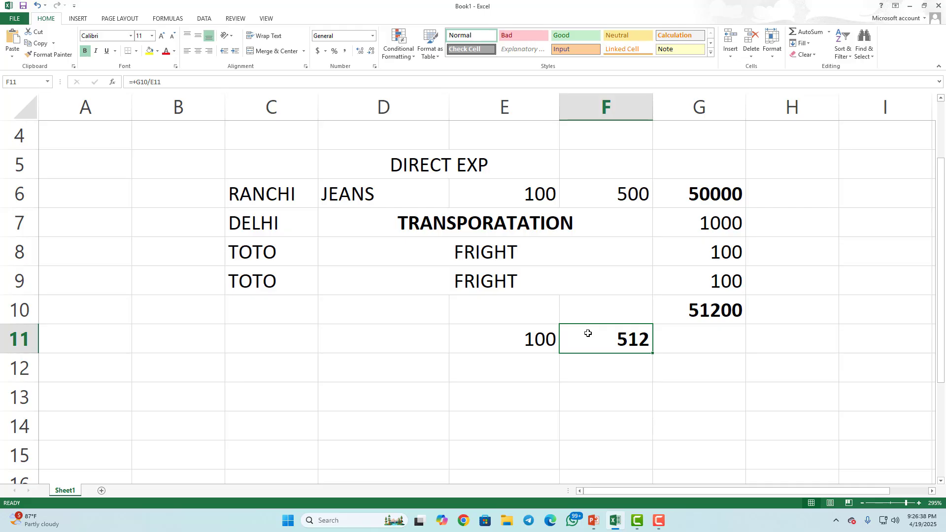
{"action": "left_click", "coordinate": [528, 339]}
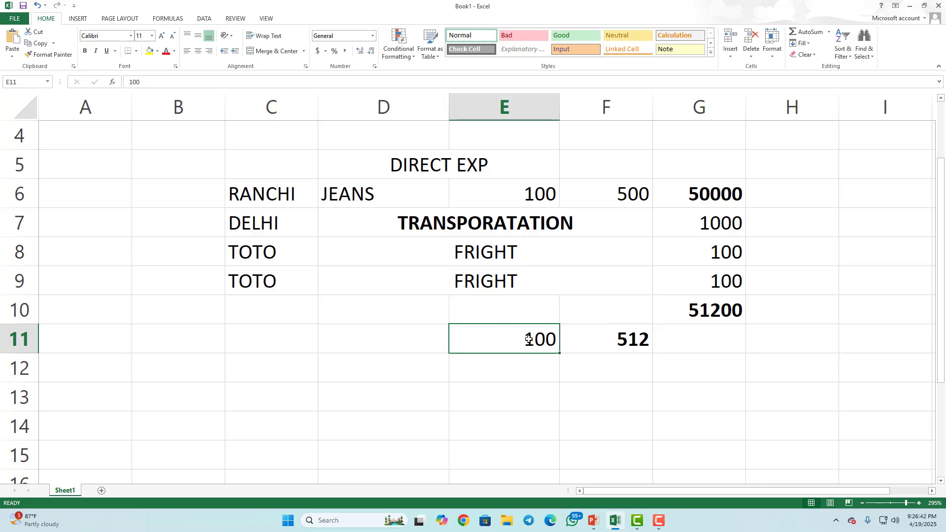
- Enter 100 in cell D11 and 10 in cell D12 below it
{"action": "left_click", "coordinate": [388, 343]}
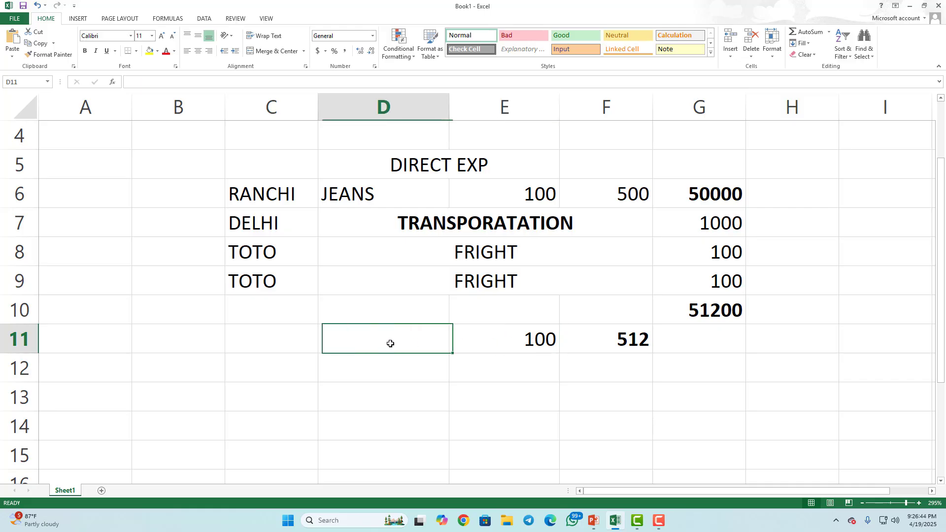
{"action": "type", "text": "100"}
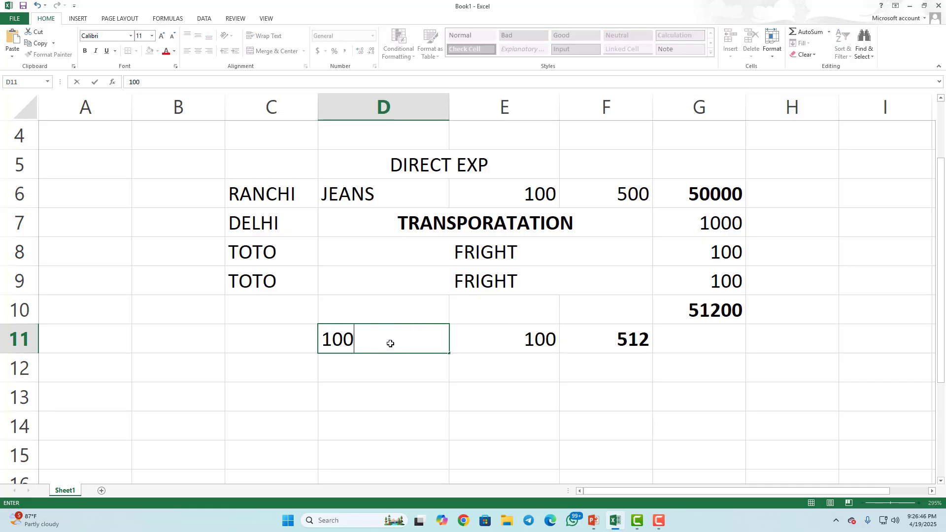
{"action": "key", "text": "Return"}
{"action": "type", "text": "10"}
{"action": "key", "text": "Return"}
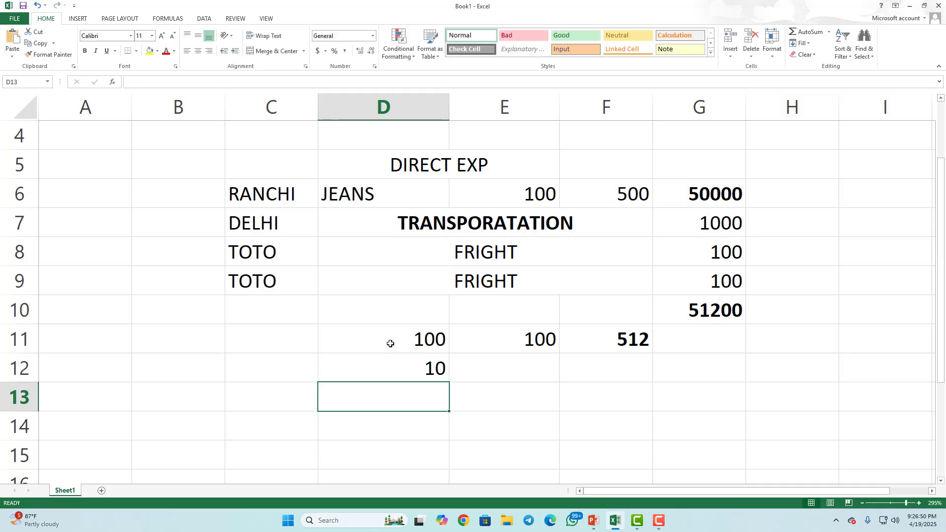
- Enter 110 in cell D13 as the sum of the two amounts above it
{"action": "key", "text": "Up"}
{"action": "key", "text": "Up"}
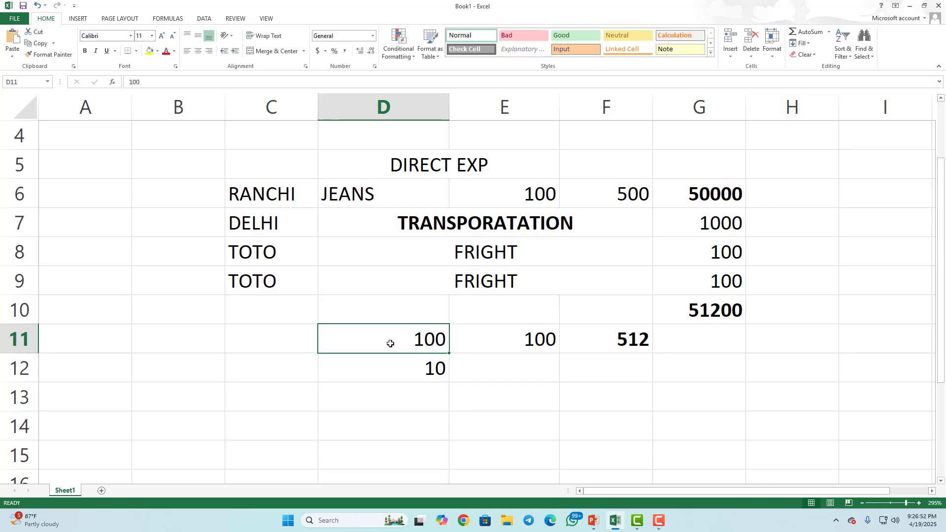
{"action": "key", "text": "Down"}
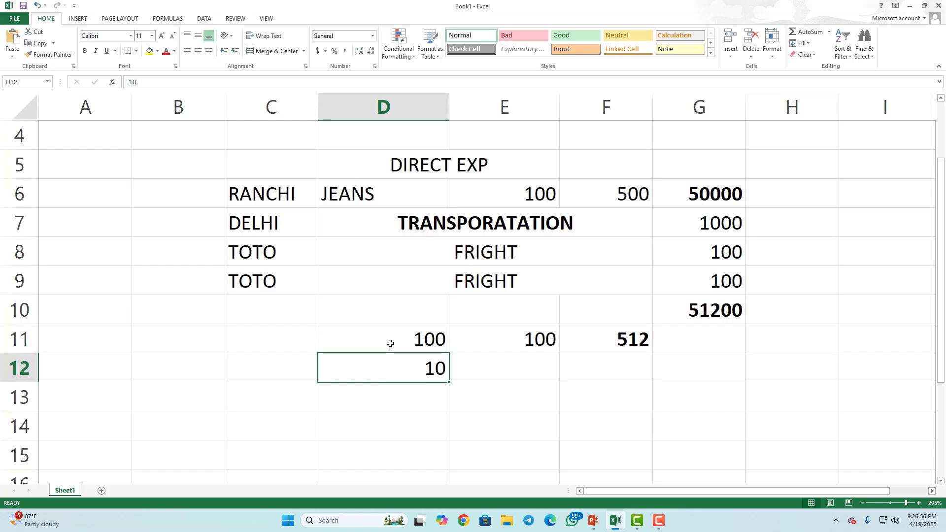
{"action": "key", "text": "Down"}
{"action": "key", "text": "Up"}
{"action": "key", "text": "Down"}
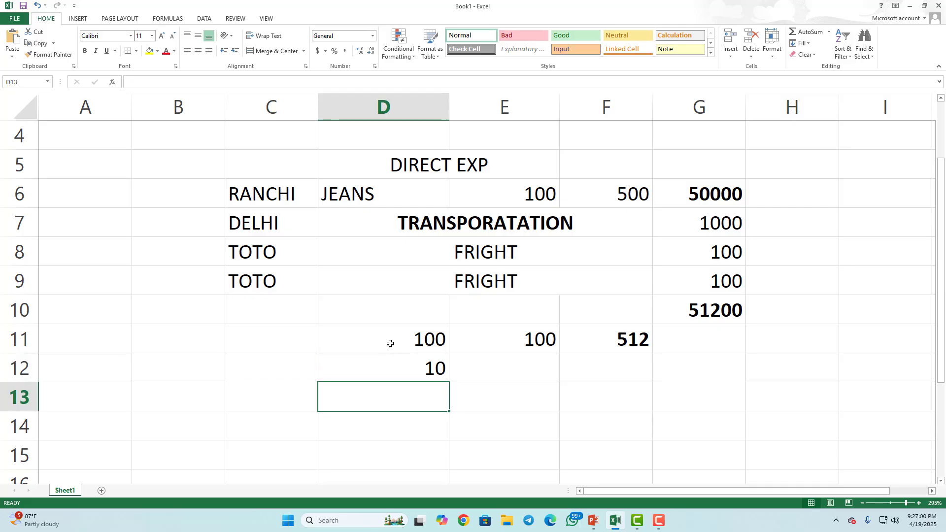
{"action": "type", "text": "110"}
{"action": "key", "text": "Return"}
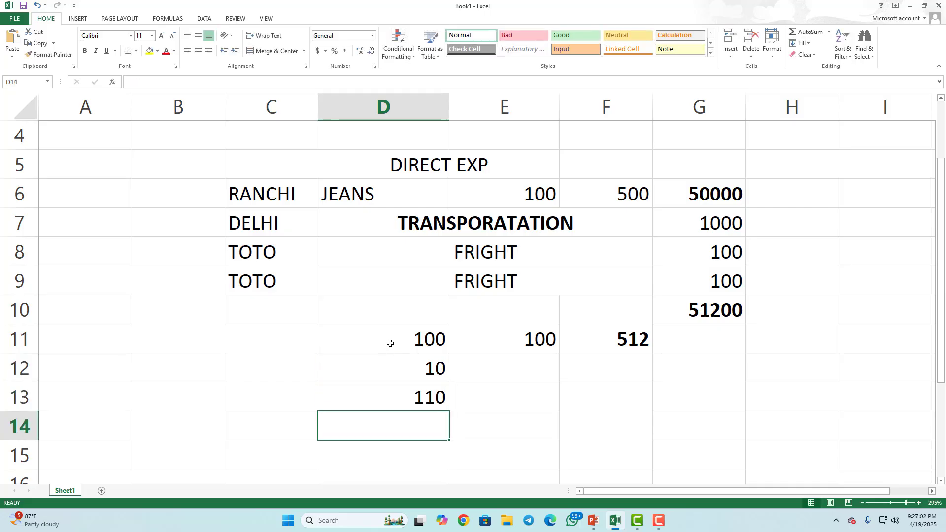
- Enter the percentage 10% in cell E13, beside the 110 amount
{"action": "key", "text": "Right"}
{"action": "key", "text": "Up"}
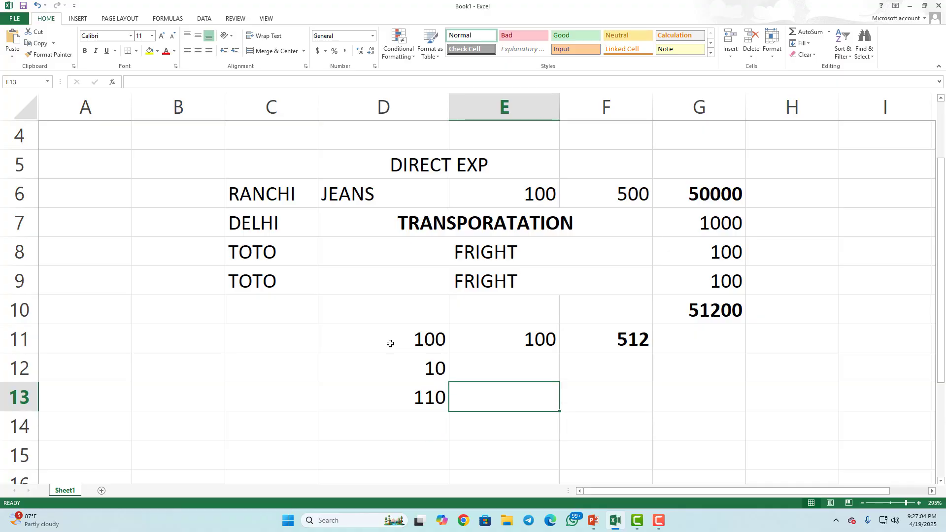
{"action": "type", "text": "10%"}
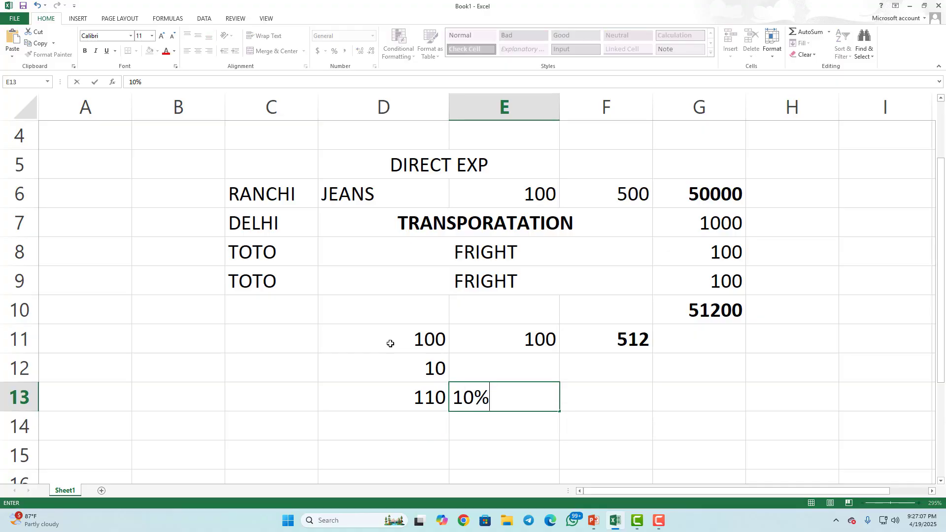
{"action": "key", "text": "Return"}
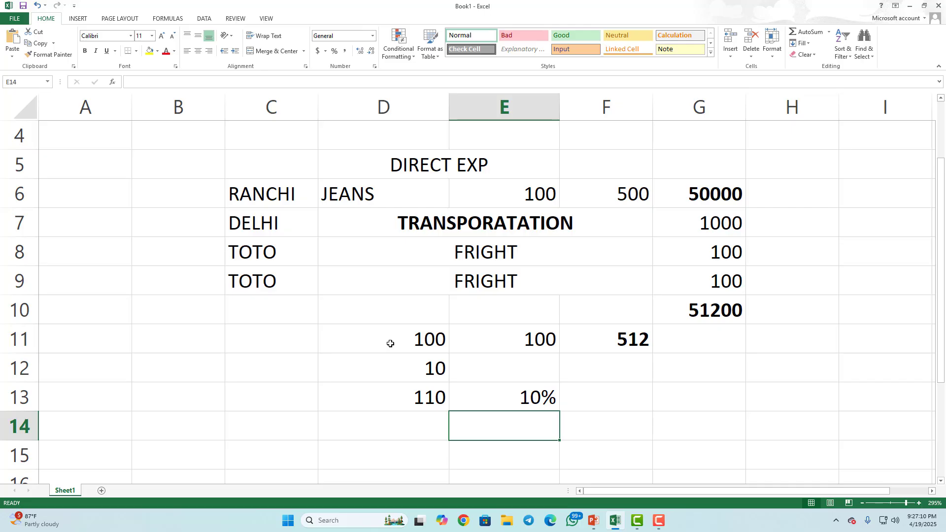
- Review the 100, 10 and 110 example in D11:D13 and enter 0% in cell F13 beside the 10%
{"action": "key", "text": "Up"}
{"action": "key", "text": "Left"}
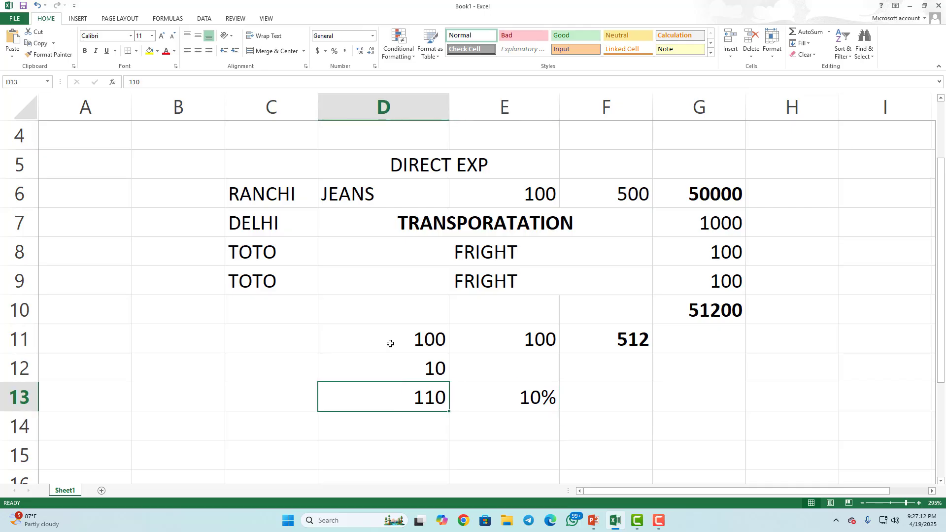
{"action": "key", "text": "Up"}
{"action": "key", "text": "Up"}
{"action": "key", "text": "Down"}
{"action": "key", "text": "Down"}
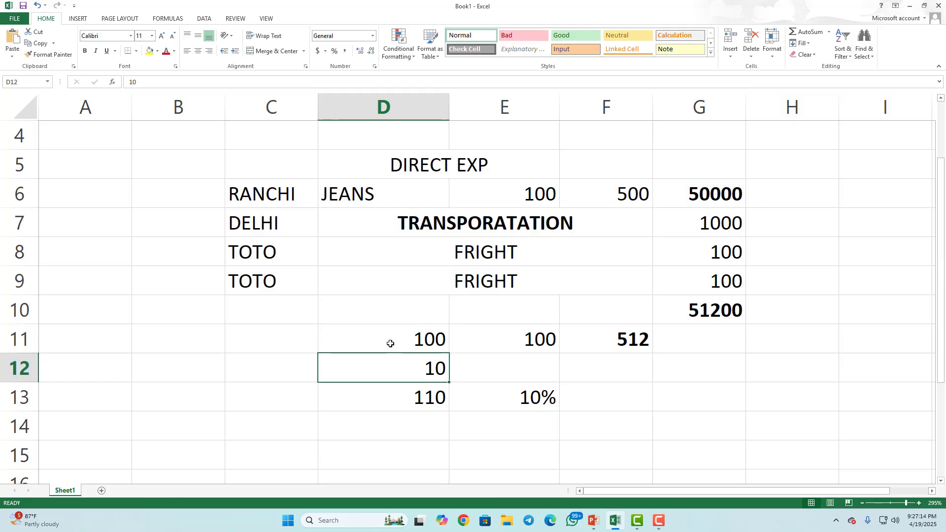
{"action": "key", "text": "Right"}
{"action": "key", "text": "Right"}
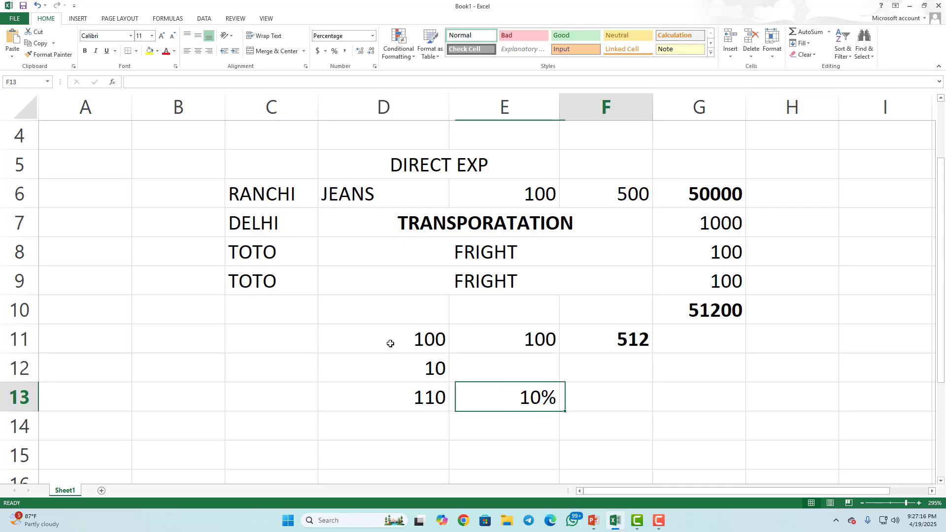
{"action": "type", "text": "0%"}
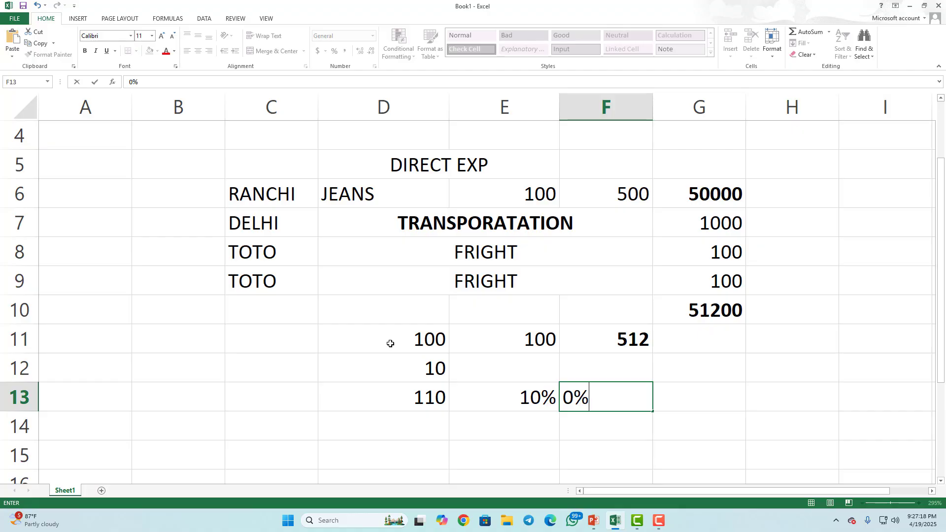
{"action": "key", "text": "Return"}
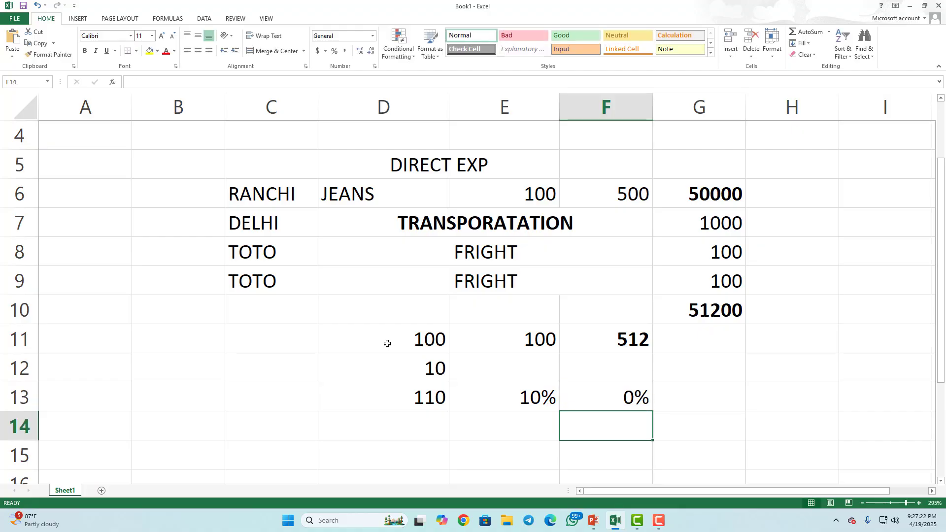
- Clear the margin example values from D11:D13 and the two percentages from E13:F13
{"action": "left_click_drag", "start_coordinate": [678, 218], "coordinate": [689, 274]}
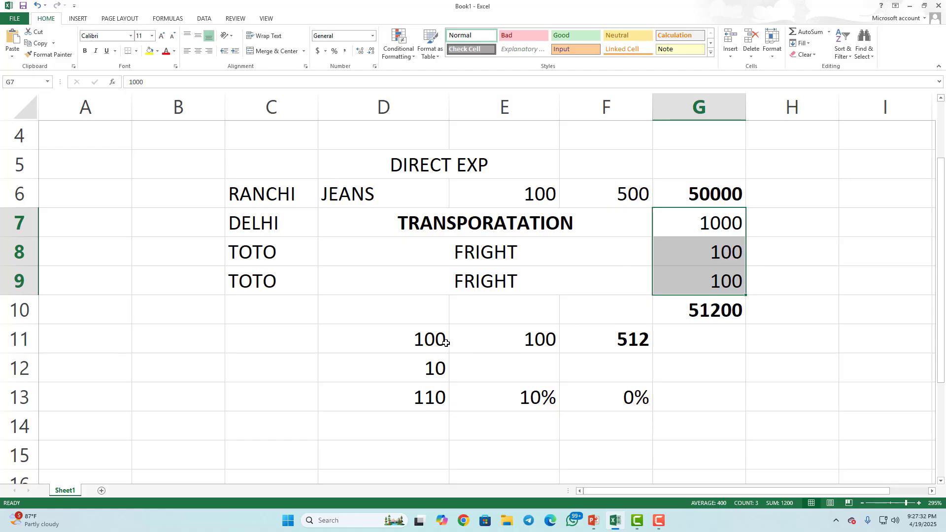
{"action": "left_click_drag", "start_coordinate": [432, 340], "coordinate": [436, 386]}
{"action": "key", "text": "Delete"}
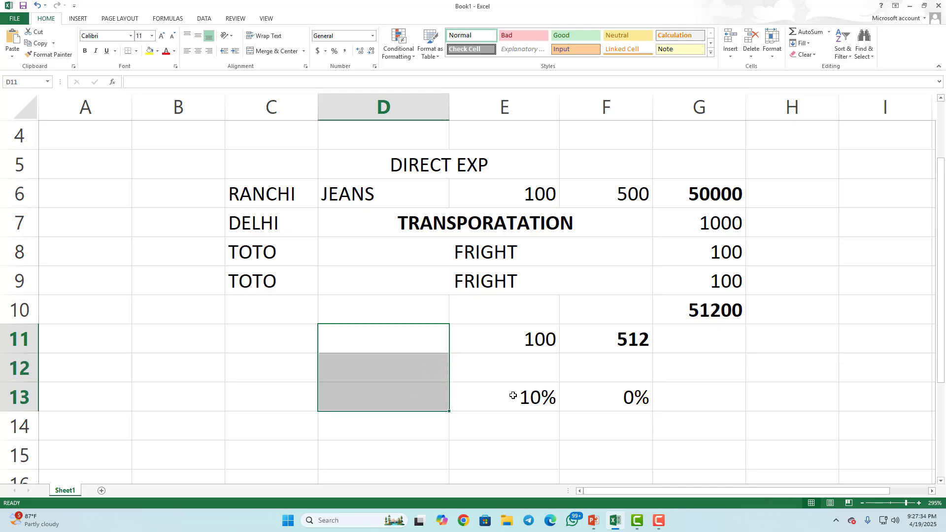
{"action": "left_click_drag", "start_coordinate": [513, 394], "coordinate": [610, 395]}
{"action": "key", "text": "Delete"}
{"action": "left_click", "coordinate": [661, 367]}
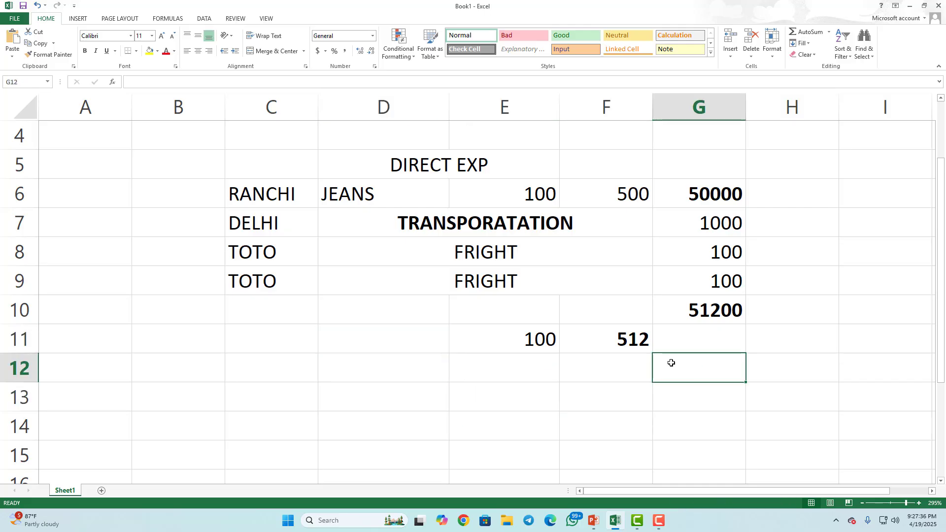
- Calculate 10% of the cost per piece in cell F12 with the formula +F11*10%
{"action": "left_click", "coordinate": [628, 198]}
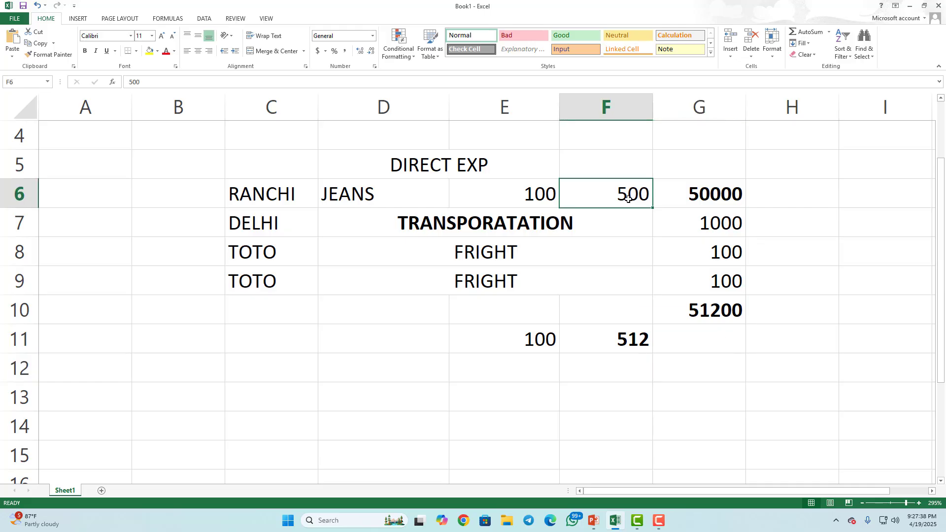
{"action": "left_click", "coordinate": [634, 337]}
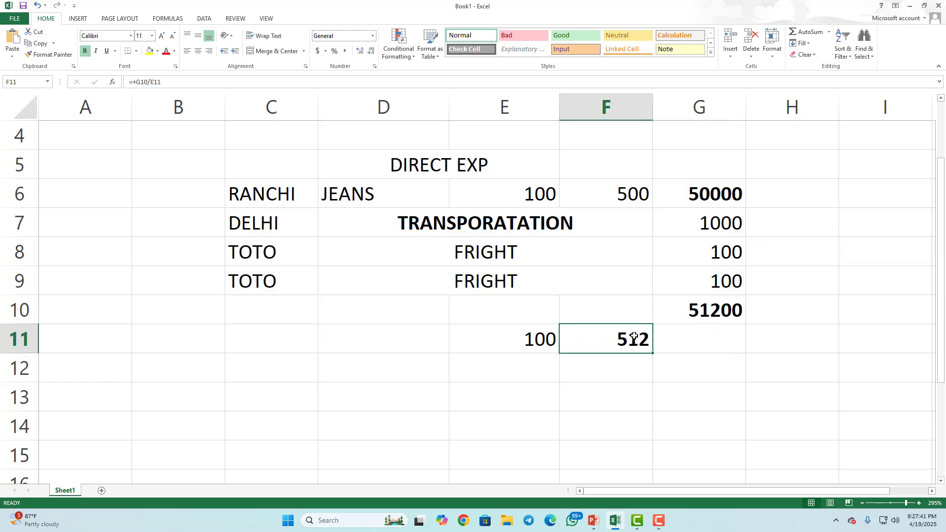
{"action": "left_click", "coordinate": [625, 372]}
{"action": "type", "text": "+"}
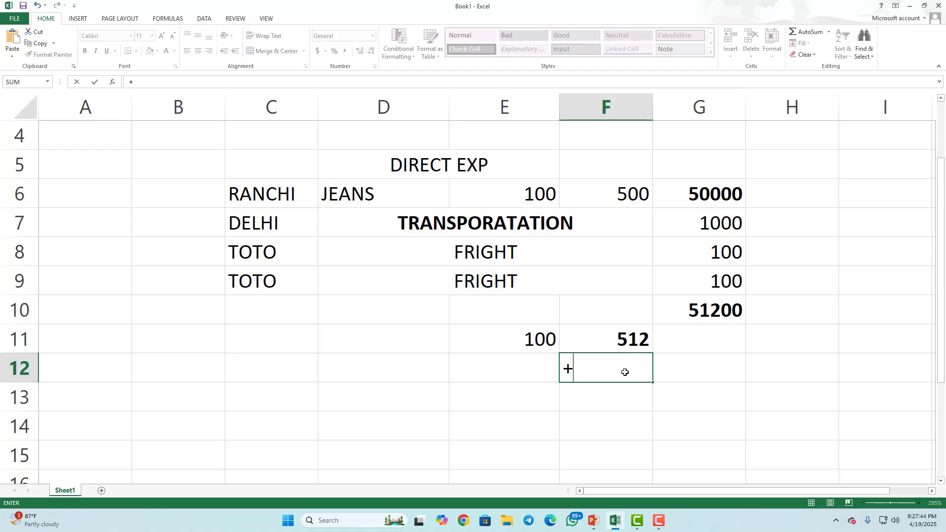
{"action": "key", "text": "Up"}
{"action": "type", "text": "*10%"}
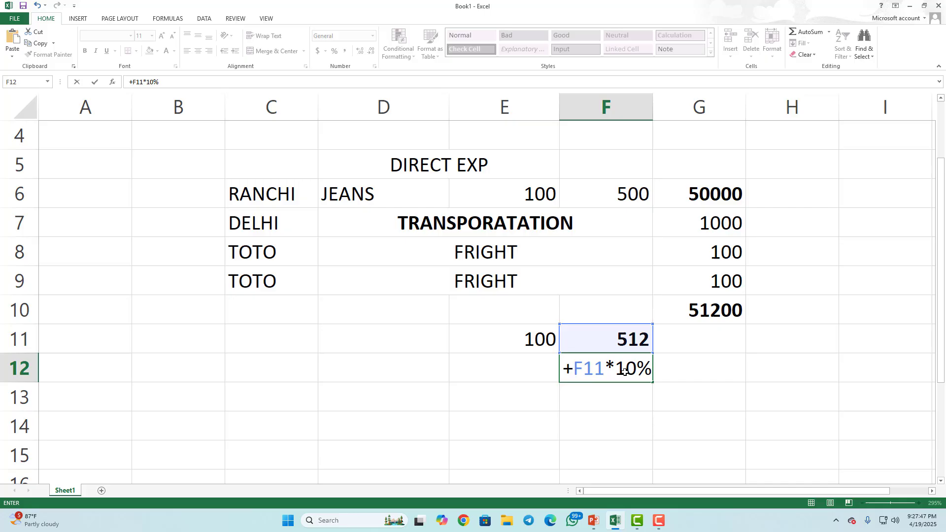
{"action": "key", "text": "Return"}
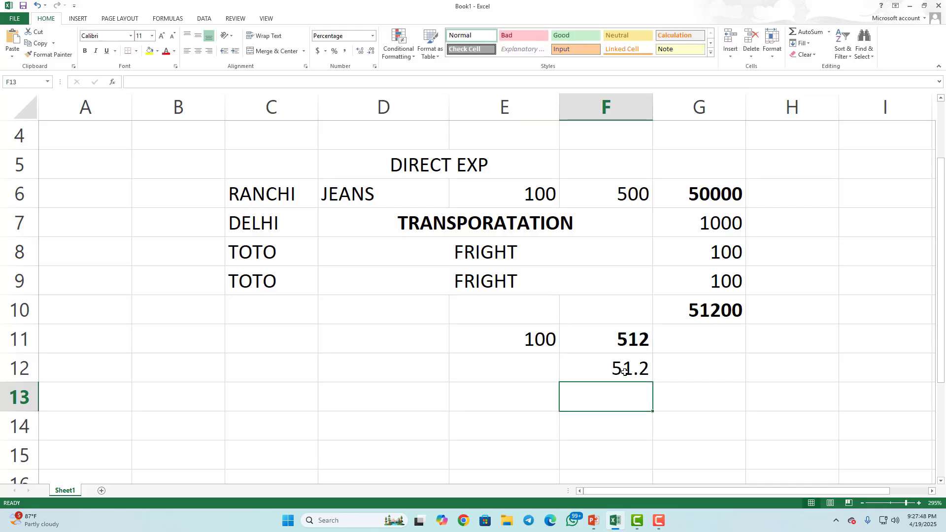
- Replace the formula in F12 with a fixed amount, trying 50 and settling on 52
{"action": "left_click", "coordinate": [624, 372]}
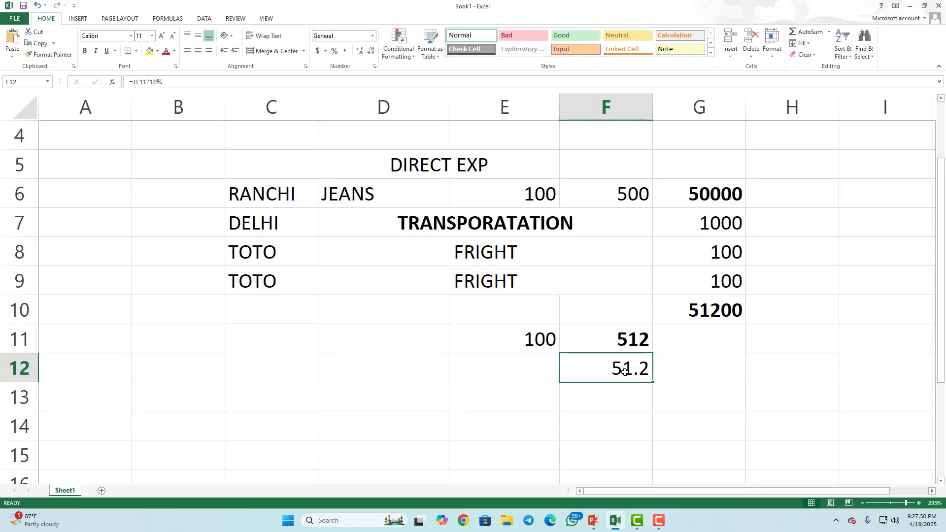
{"action": "type", "text": "50"}
{"action": "key", "text": "Return"}
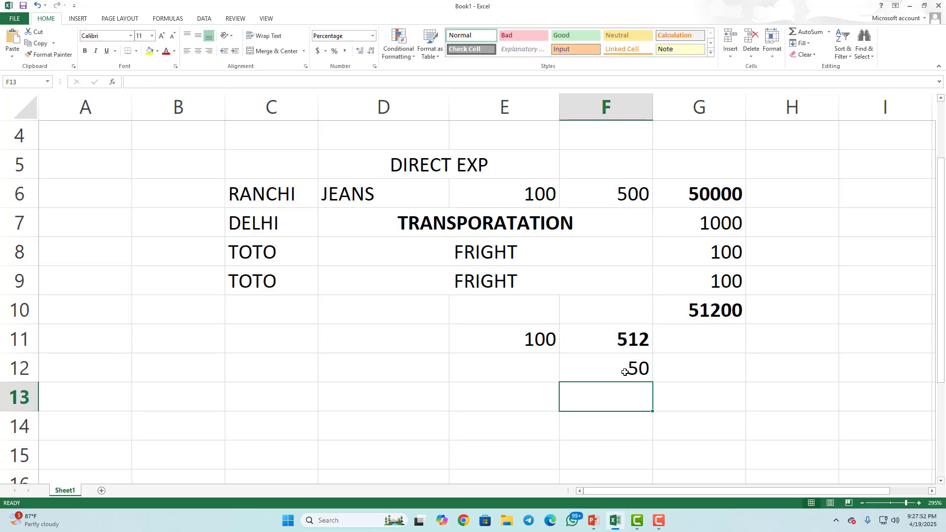
{"action": "left_click", "coordinate": [621, 373]}
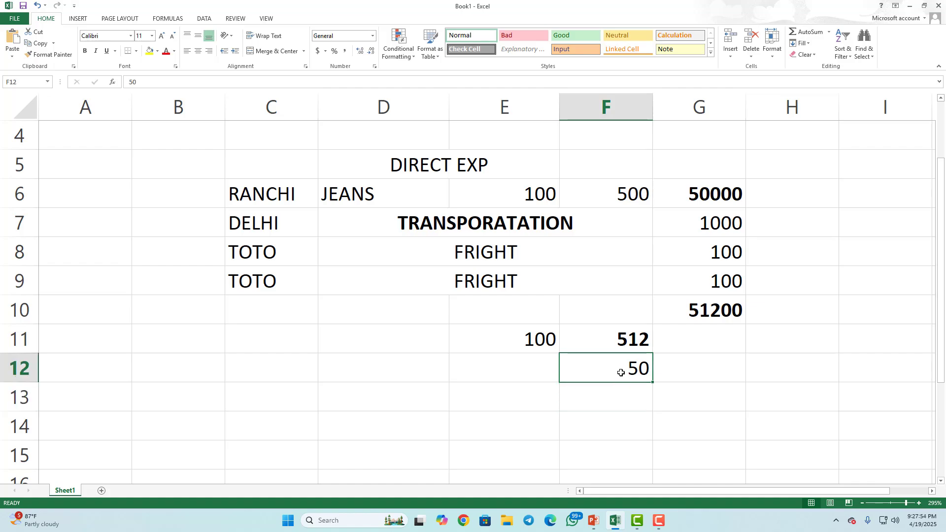
{"action": "type", "text": "52"}
{"action": "key", "text": "Return"}
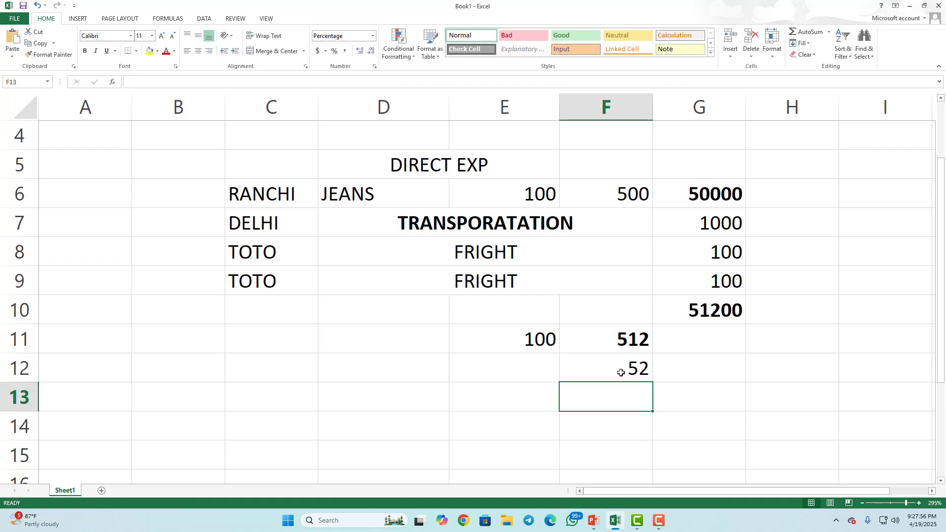
{"action": "left_click", "coordinate": [619, 372]}
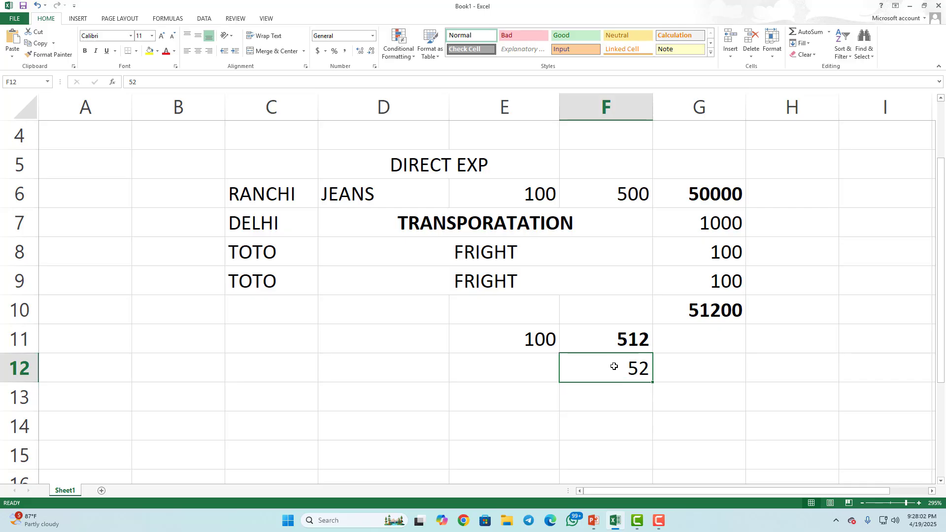
- Enter AMAZON in E13 and 500 in F13, formatting the amount in Comma style with two decimals
{"action": "left_click_drag", "start_coordinate": [428, 396], "coordinate": [460, 397]}
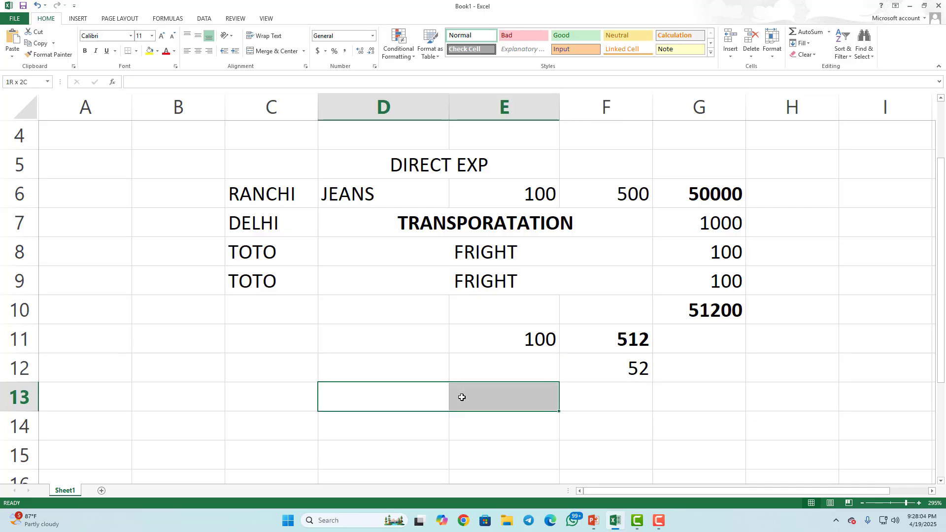
{"action": "left_click", "coordinate": [485, 397]}
{"action": "type", "text": "AMAZON"}
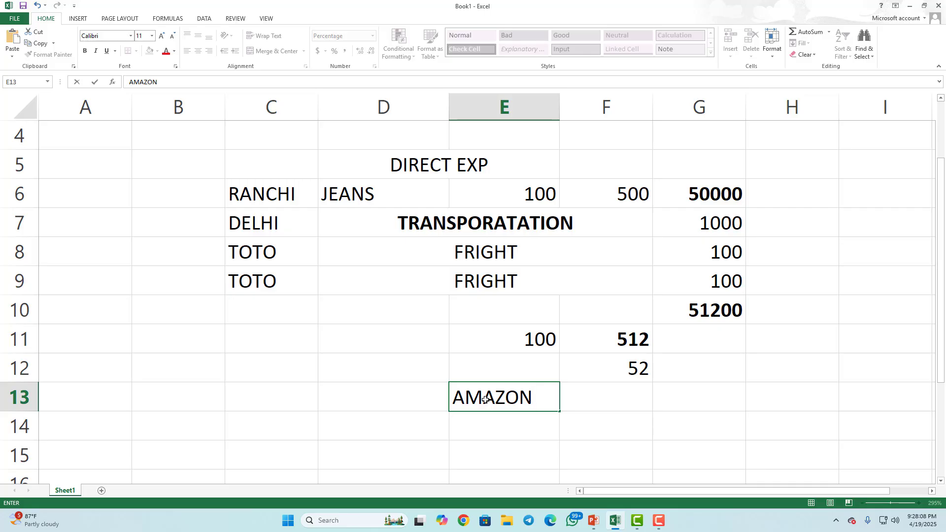
{"action": "key", "text": "Tab"}
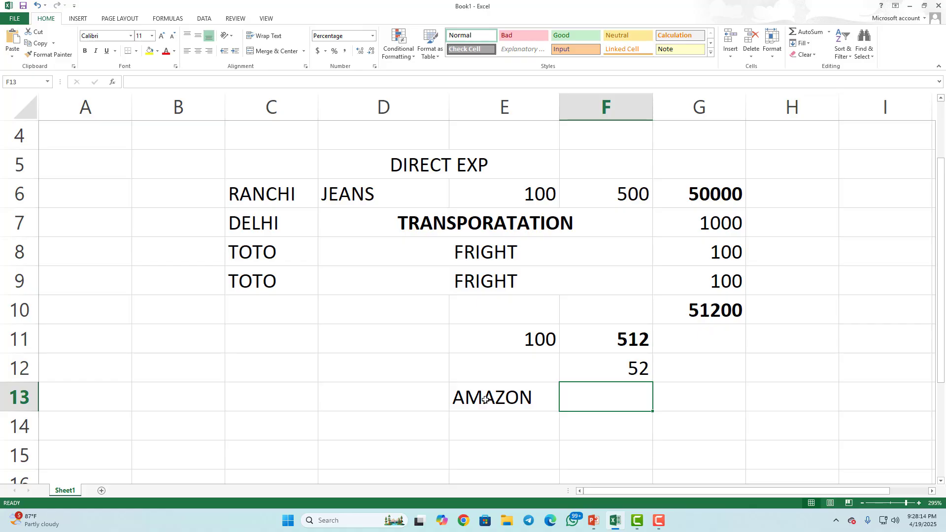
{"action": "type", "text": "500"}
{"action": "key", "text": "Delete"}
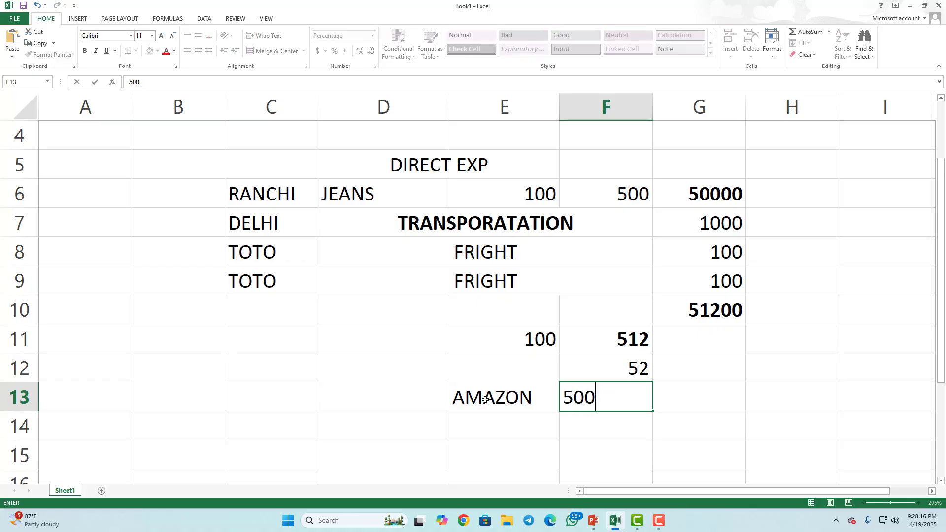
{"action": "key", "text": "Tab"}
{"action": "key", "text": "shift+Tab"}
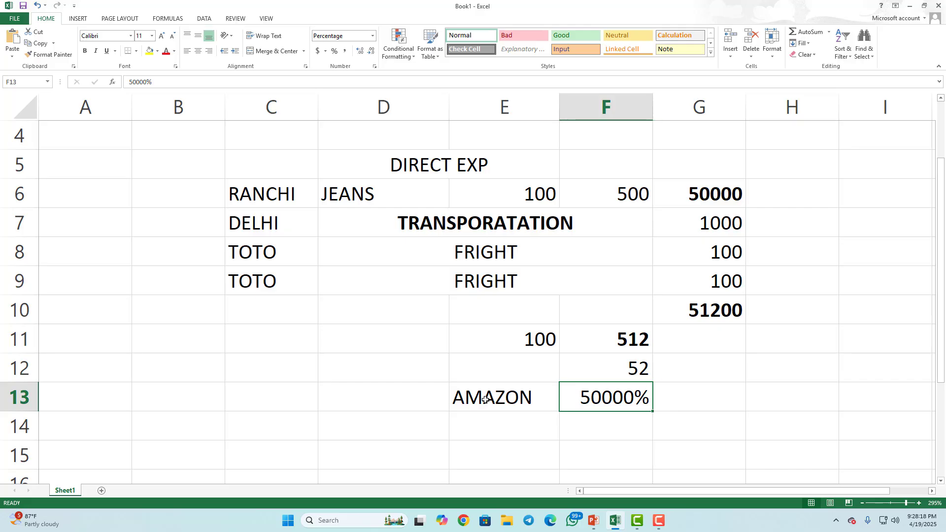
{"action": "type", "text": "500"}
{"action": "key", "text": "Return"}
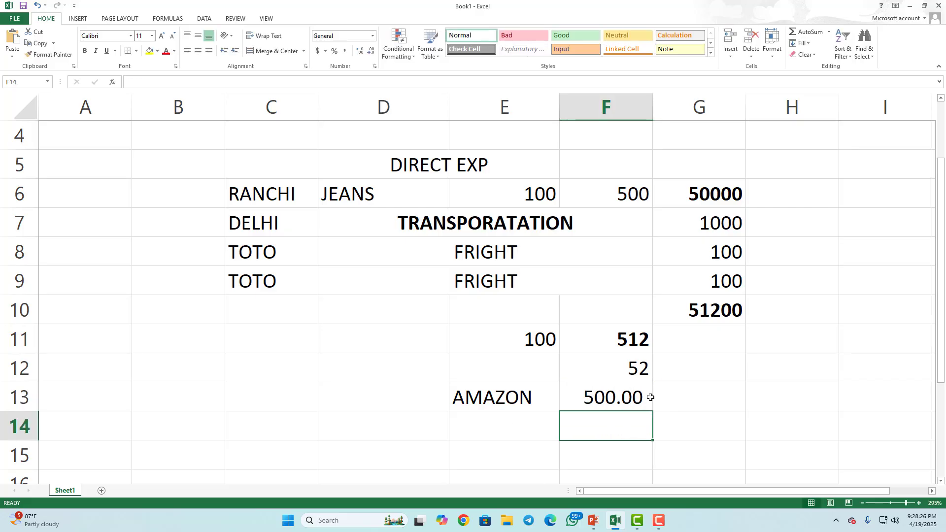
- Enter 20 in cell G13 beside the AMAZON amount
{"action": "left_click", "coordinate": [657, 398]}
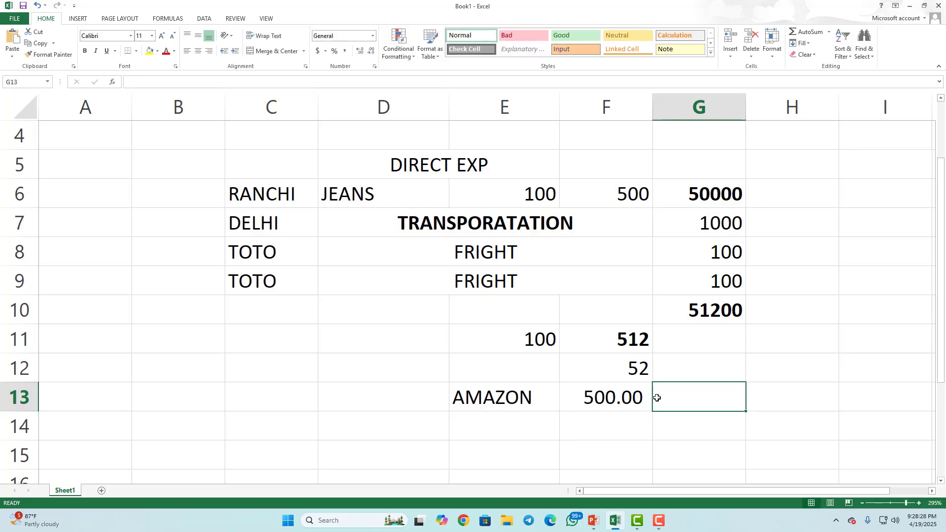
{"action": "type", "text": "20"}
{"action": "key", "text": "Return"}
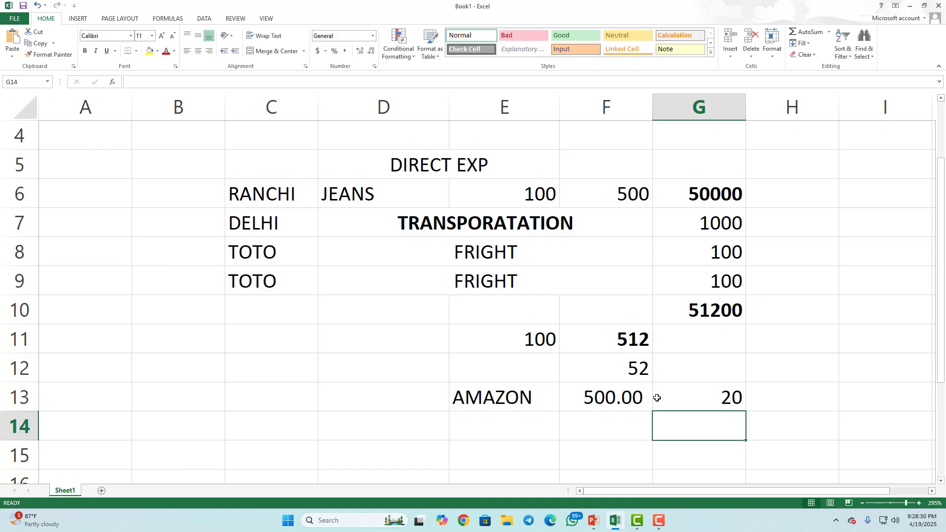
{"action": "left_click", "coordinate": [686, 392]}
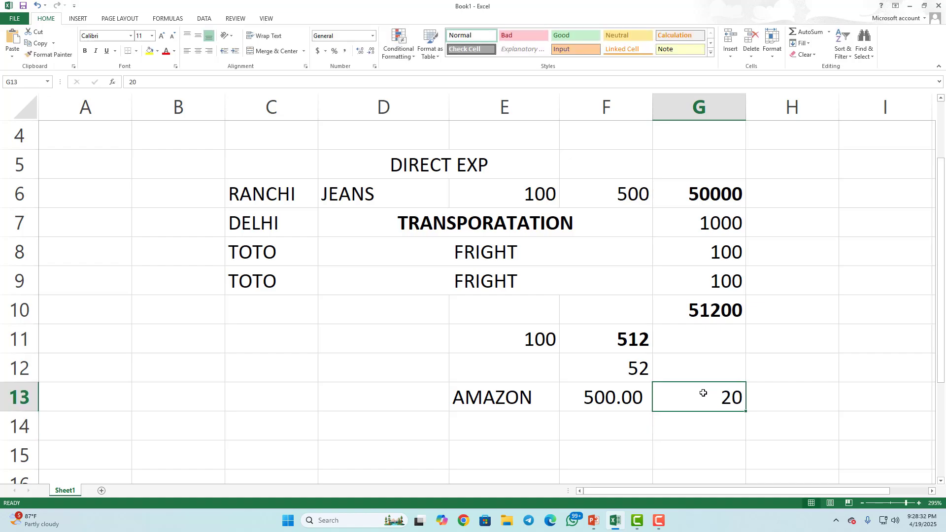
{"action": "left_click", "coordinate": [599, 401]}
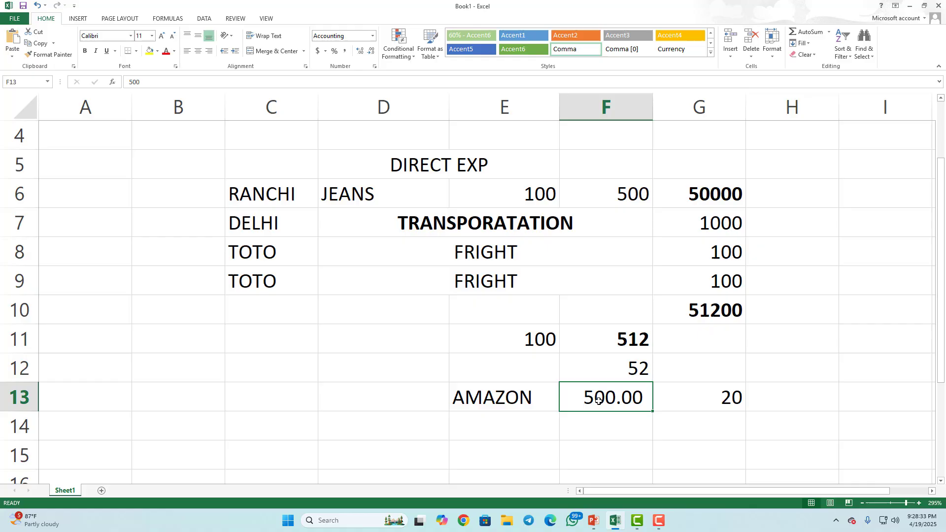
- Total the AMAZON amounts in cell H13 with the formula +F13+G13
{"action": "left_click", "coordinate": [779, 402]}
{"action": "type", "text": "+"}
{"action": "key", "text": "Left"}
{"action": "key", "text": "Left"}
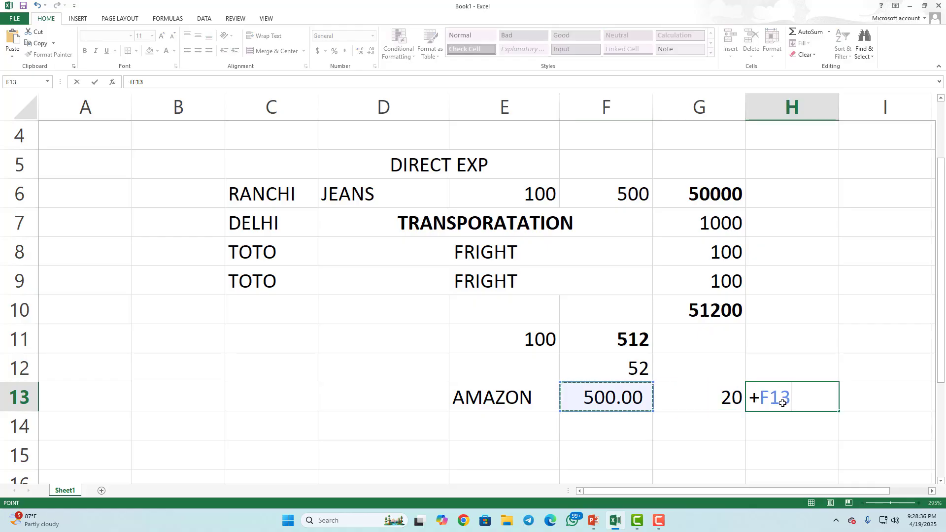
{"action": "type", "text": "+"}
{"action": "key", "text": "Left"}
{"action": "key", "text": "Return"}
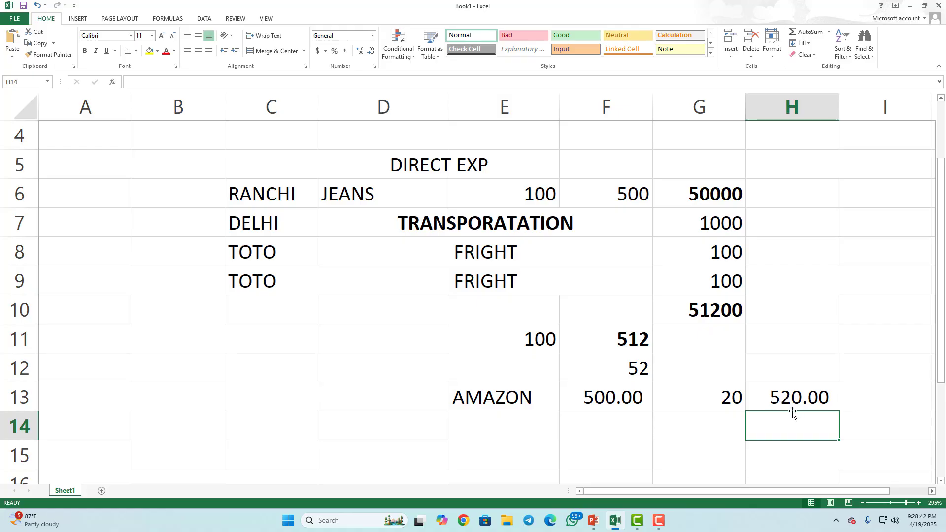
{"action": "left_click", "coordinate": [632, 399]}
{"action": "left_click", "coordinate": [787, 396]}
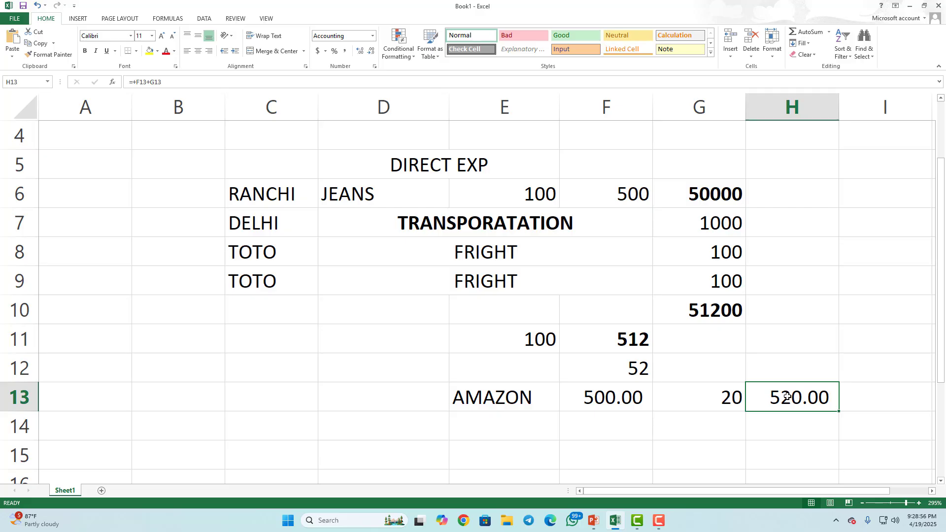
- Enter RANCHI in cell D15 and DELHI in cell E15, below the AMAZON row
{"action": "scroll", "coordinate": [787, 397], "scroll_direction": "down", "scroll_amount": 2}
{"action": "left_click", "coordinate": [372, 280]}
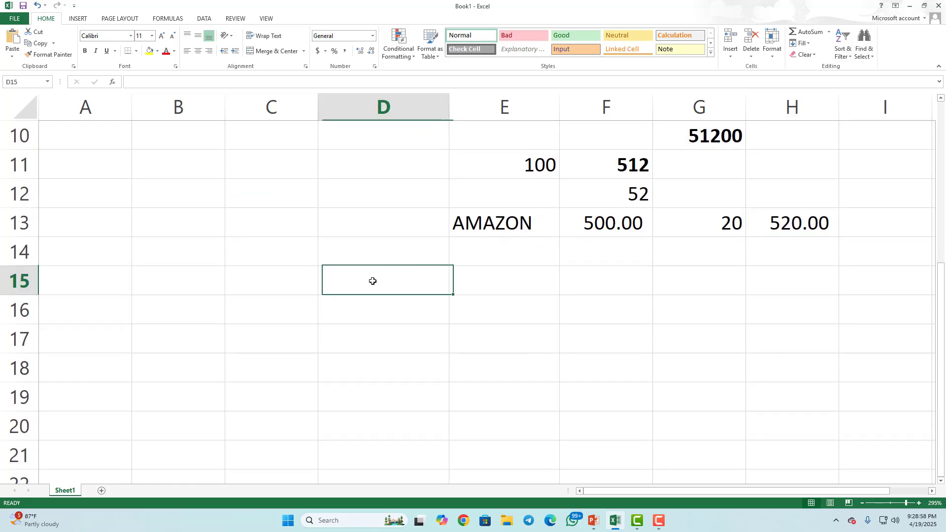
{"action": "type", "text": "RANCHI"}
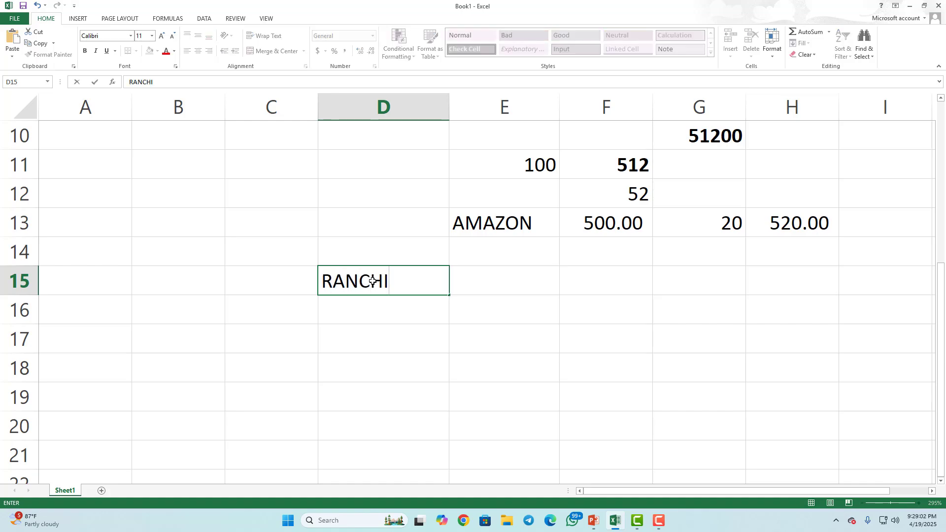
{"action": "key", "text": "Tab"}
{"action": "type", "text": "DELHI"}
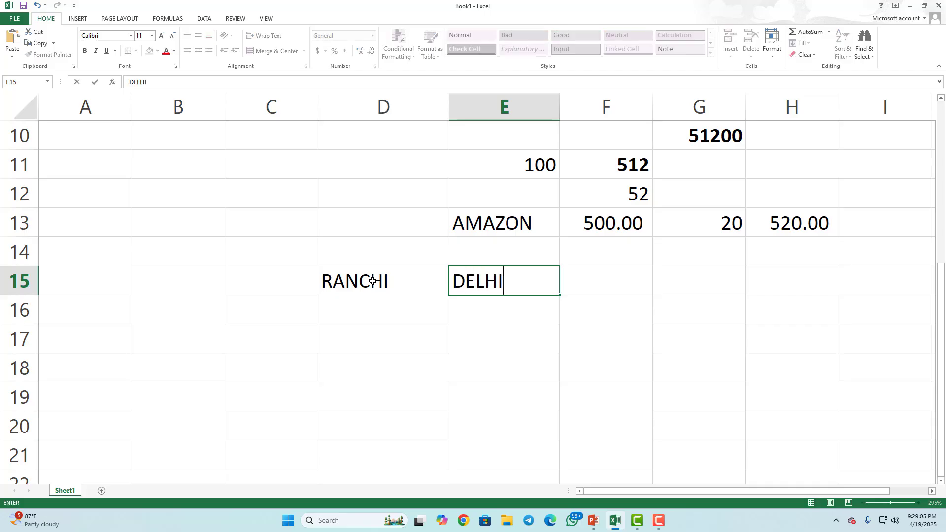
{"action": "key", "text": "Return"}
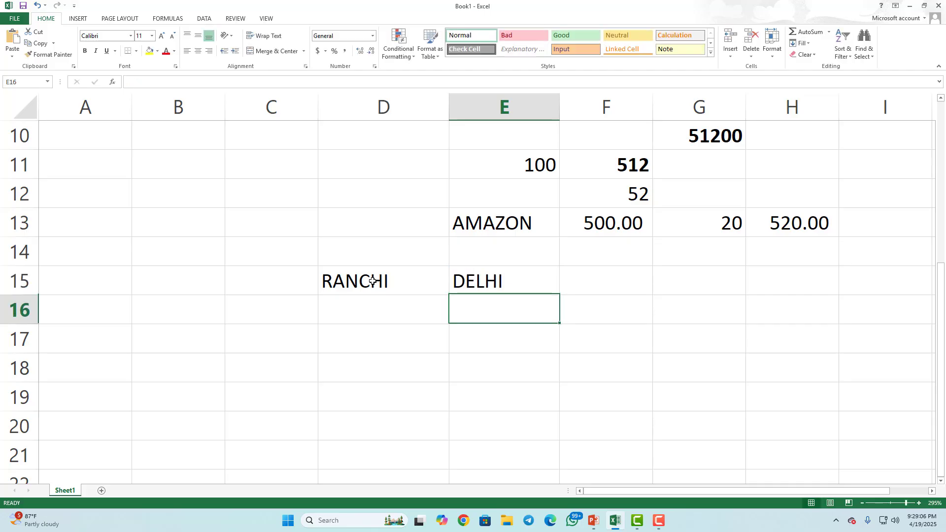
- Merge and center cells D16:E16 below RANCHI and DELHI and enter the heading DIRECT EXP
{"action": "key", "text": "Up"}
{"action": "key", "text": "Left"}
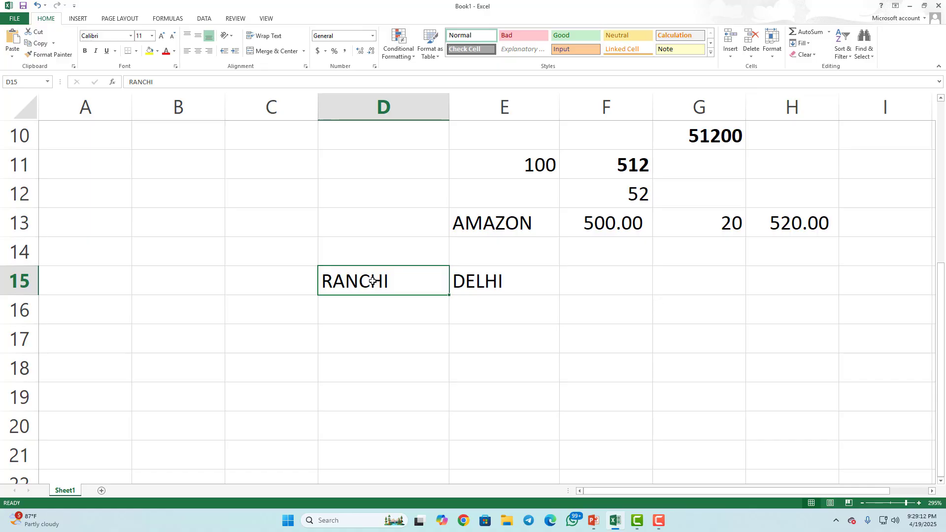
{"action": "key", "text": "Down"}
{"action": "key", "text": "shift+Right"}
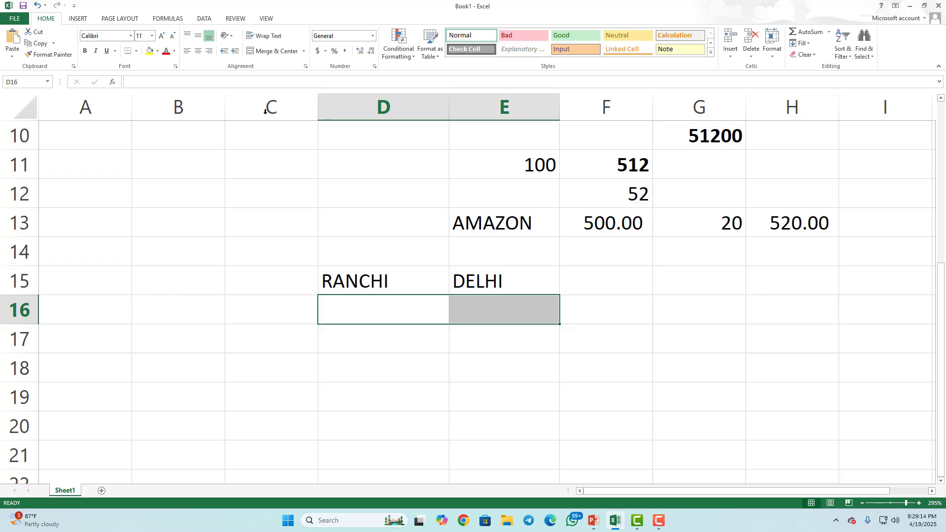
{"action": "left_click", "coordinate": [271, 51]}
{"action": "type", "text": "DIR"}
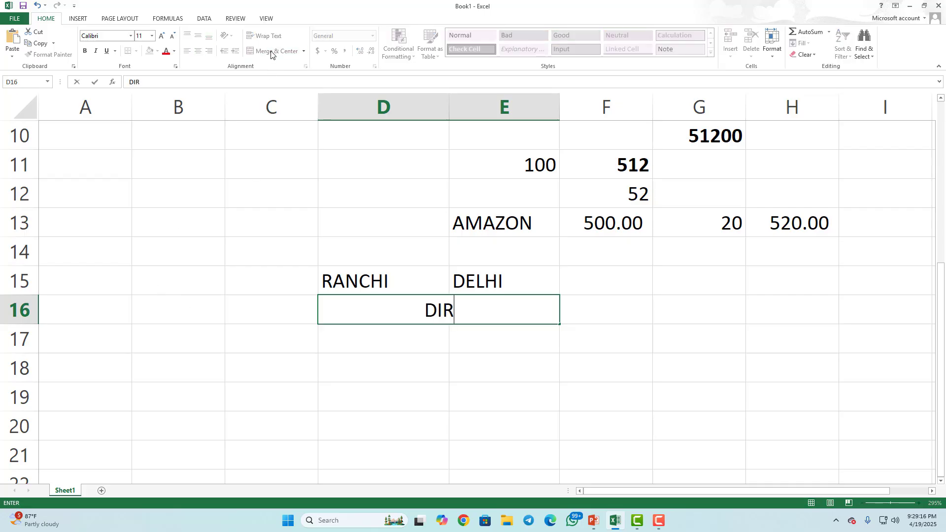
{"action": "type", "text": "ECT EXP"}
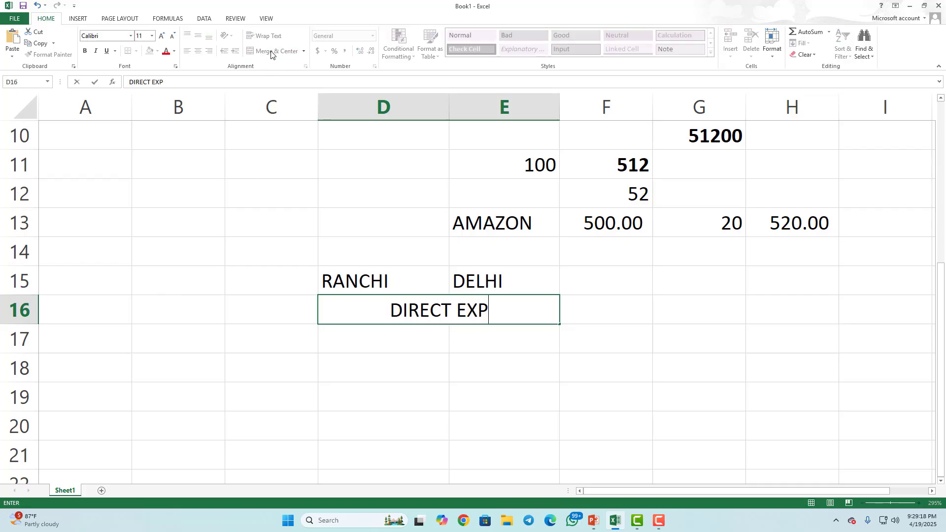
{"action": "key", "text": "Return"}
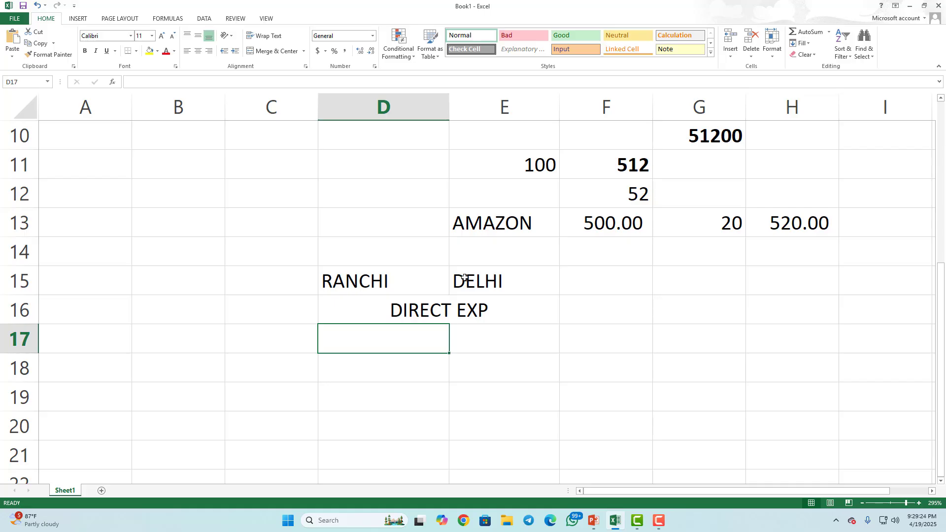
- Merge and center cells D19:E19 and enter the heading INDIRECT EXP
{"action": "scroll", "coordinate": [465, 281], "scroll_direction": "down", "scroll_amount": 2}
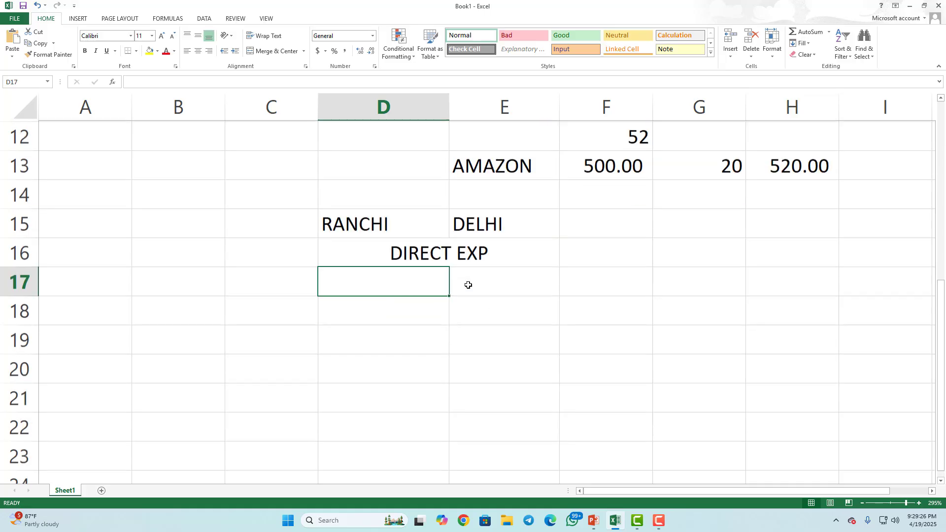
{"action": "left_click_drag", "start_coordinate": [428, 220], "coordinate": [481, 217]}
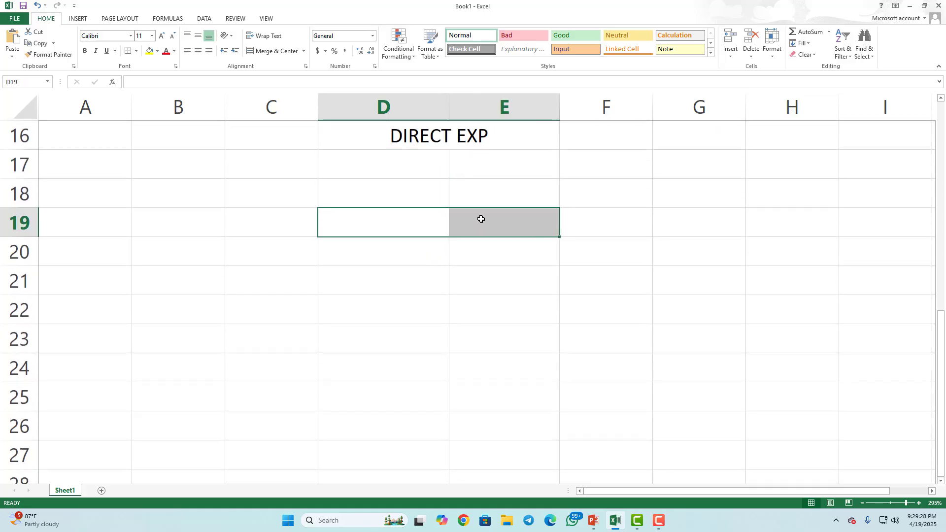
{"action": "left_click", "coordinate": [291, 51]}
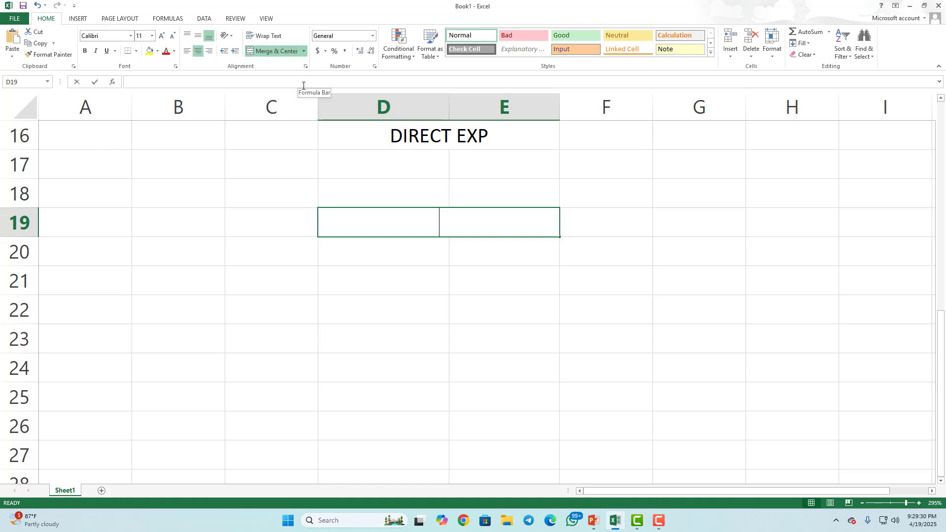
{"action": "type", "text": "INDIRECT EXP"}
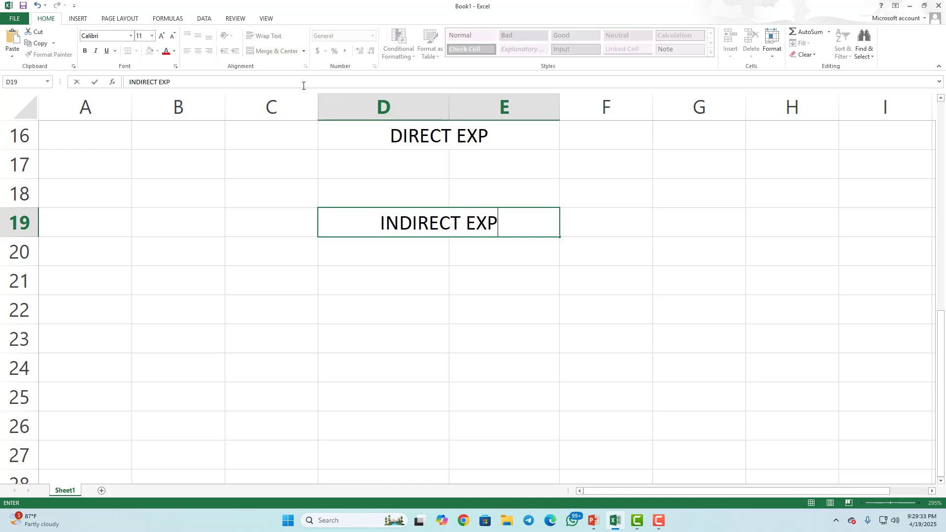
{"action": "key", "text": "Return"}
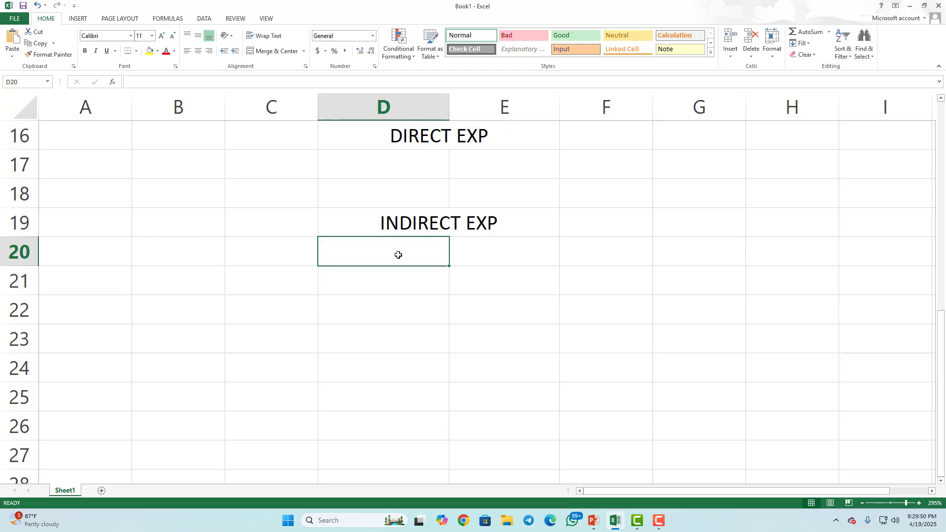
- List SALARY in D20 and SHOP in D21 under the INDIRECT EXP heading
{"action": "type", "text": "SALARY"}
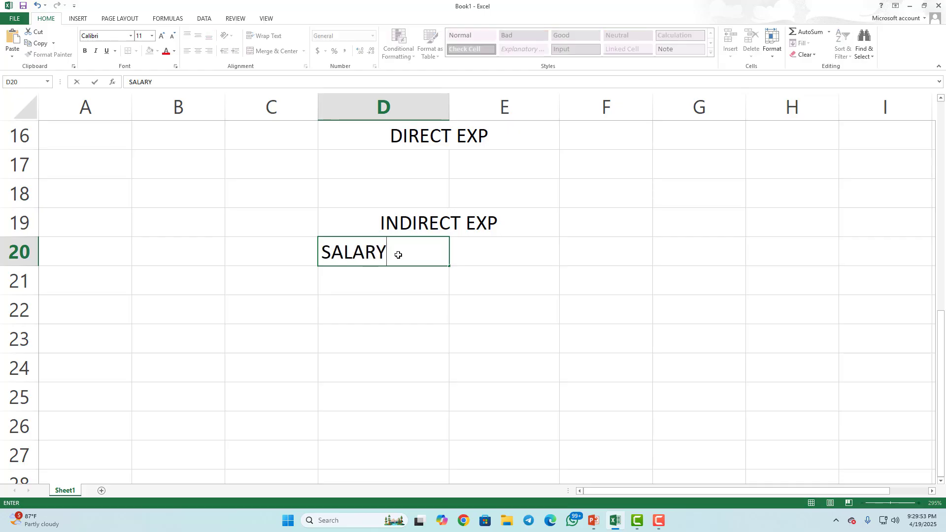
{"action": "key", "text": "Return"}
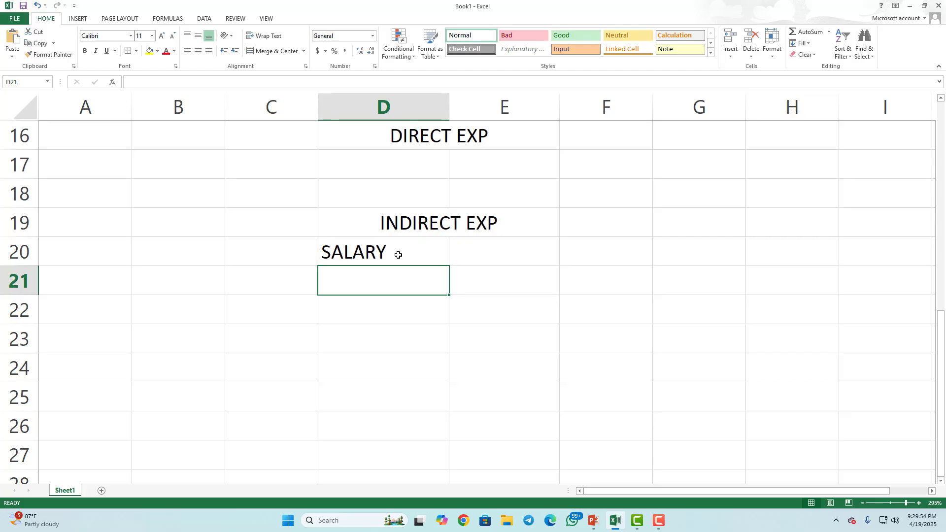
{"action": "key", "text": "Up"}
{"action": "key", "text": "Up"}
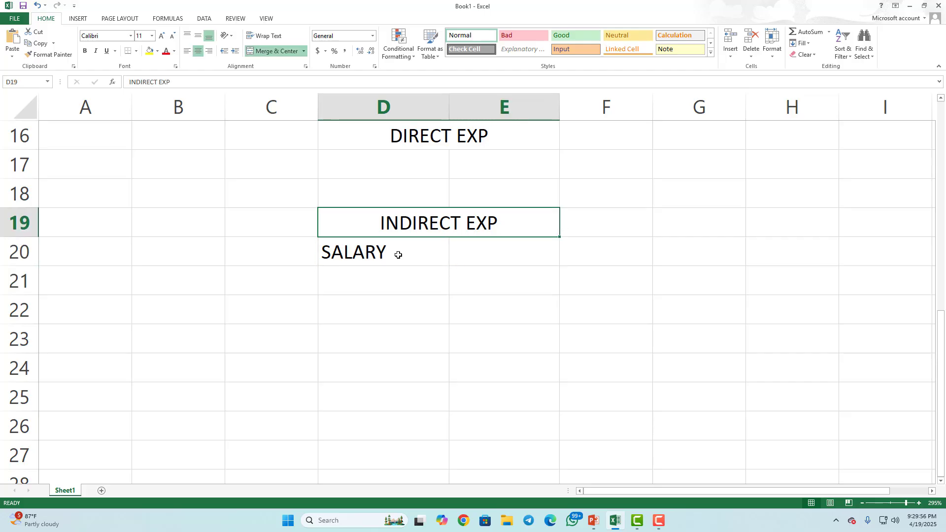
{"action": "key", "text": "Down"}
{"action": "key", "text": "Down"}
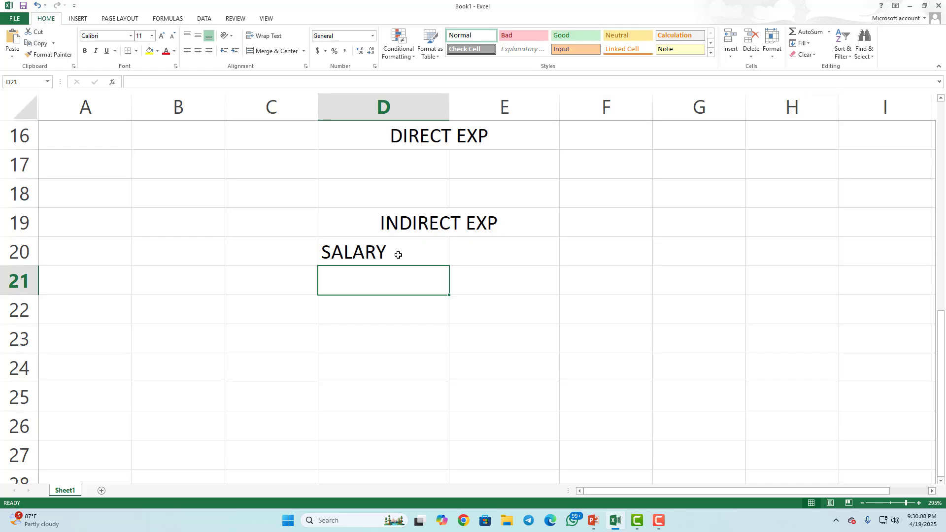
{"action": "type", "text": "SHOP"}
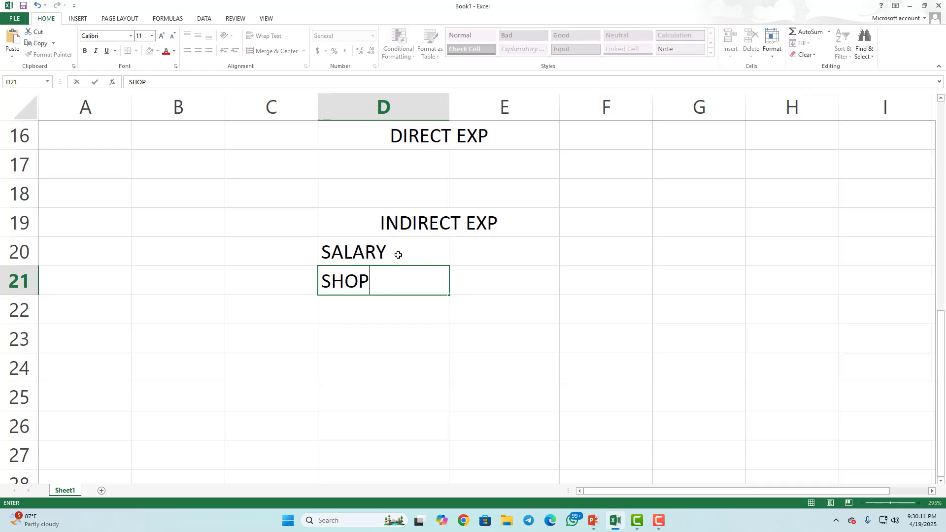
{"action": "key", "text": "Return"}
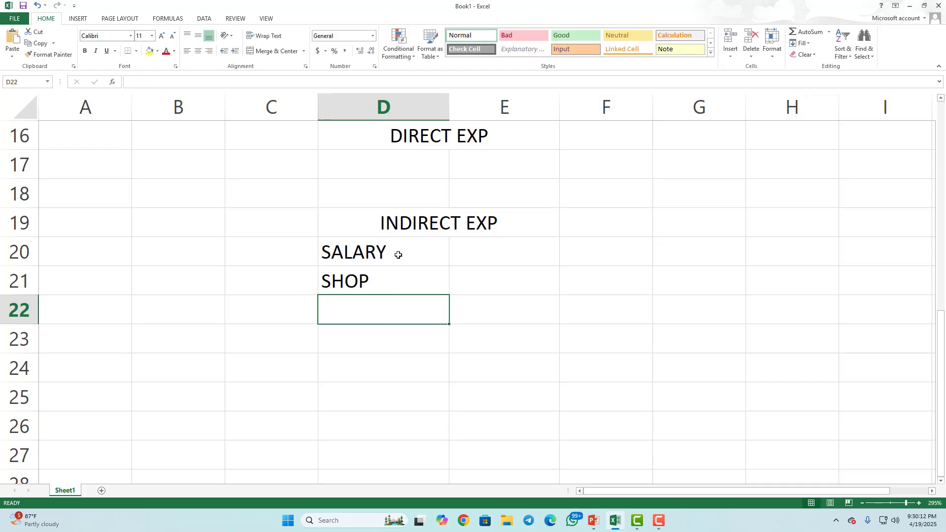
{"action": "key", "text": "Up"}
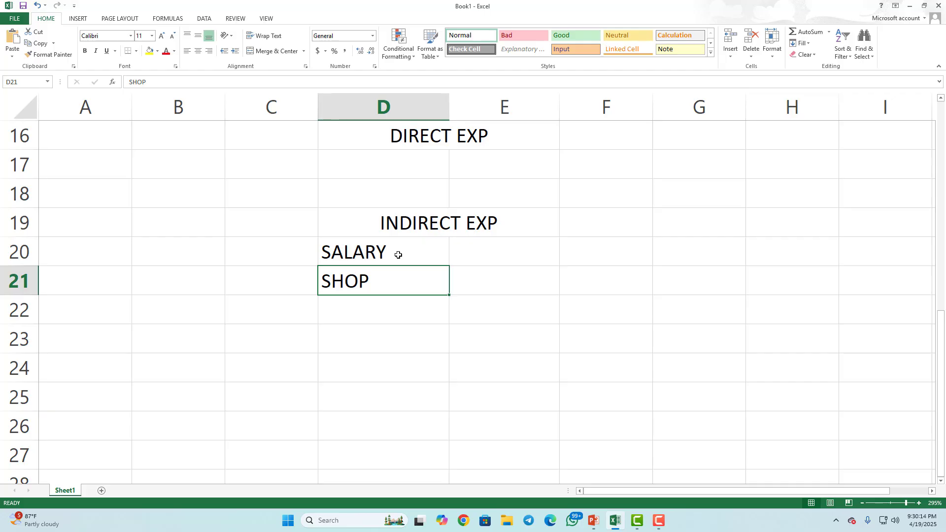
{"action": "key", "text": "Down"}
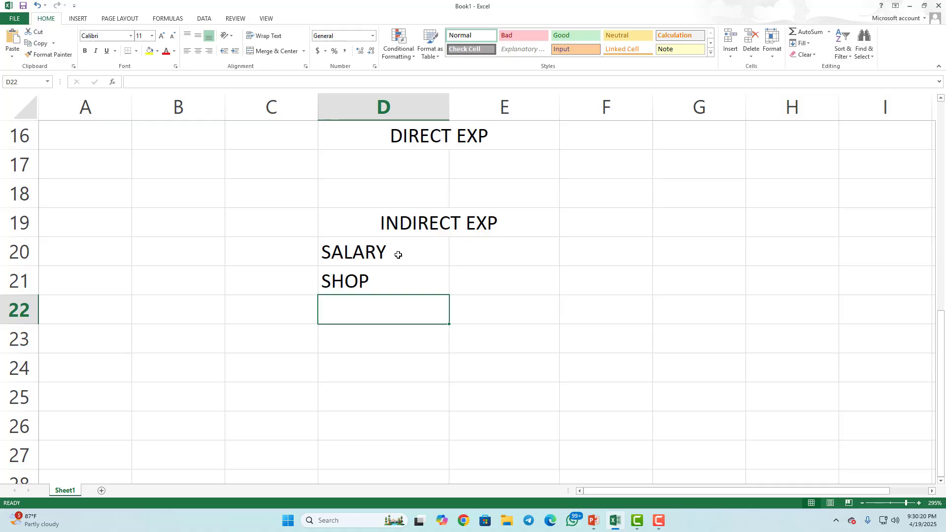
- Add ELECTRICITY in D22 and BANK INT in D23 to the indirect expense list
{"action": "type", "text": "E"}
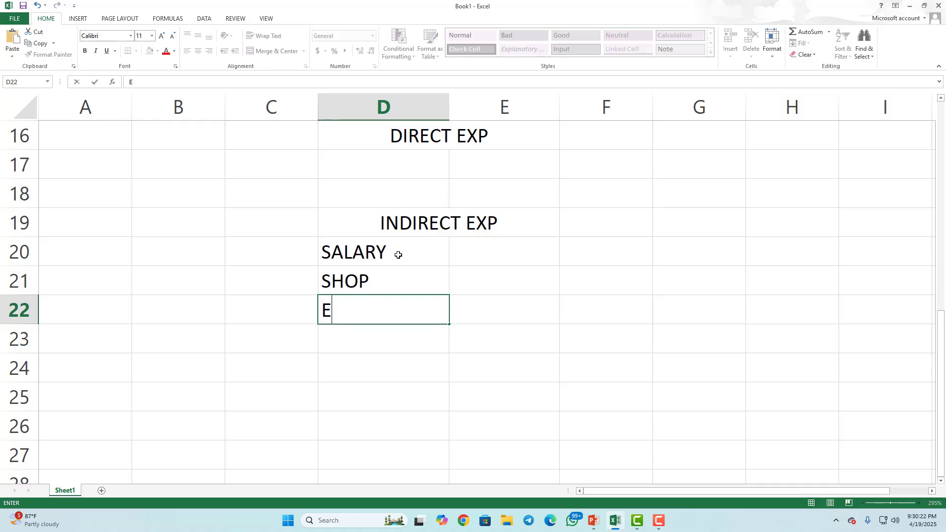
{"action": "type", "text": "LECTRICITY"}
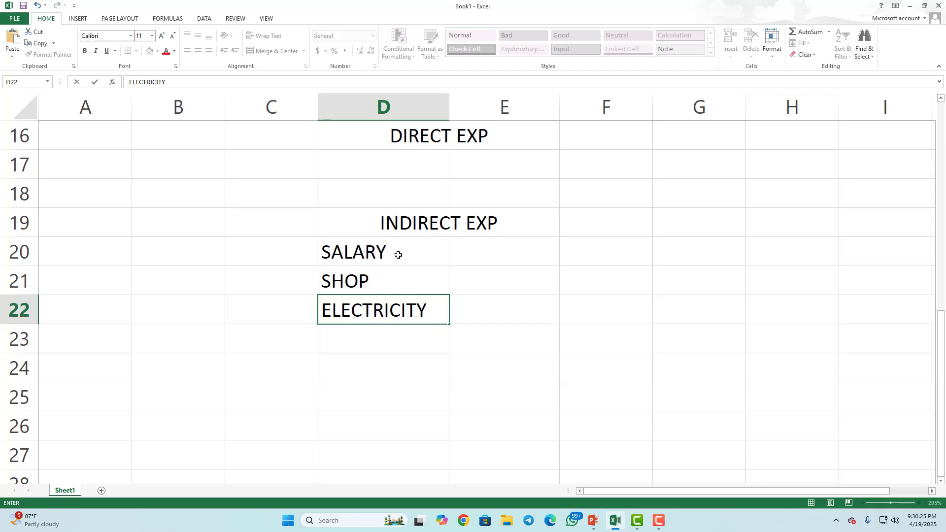
{"action": "key", "text": "Return"}
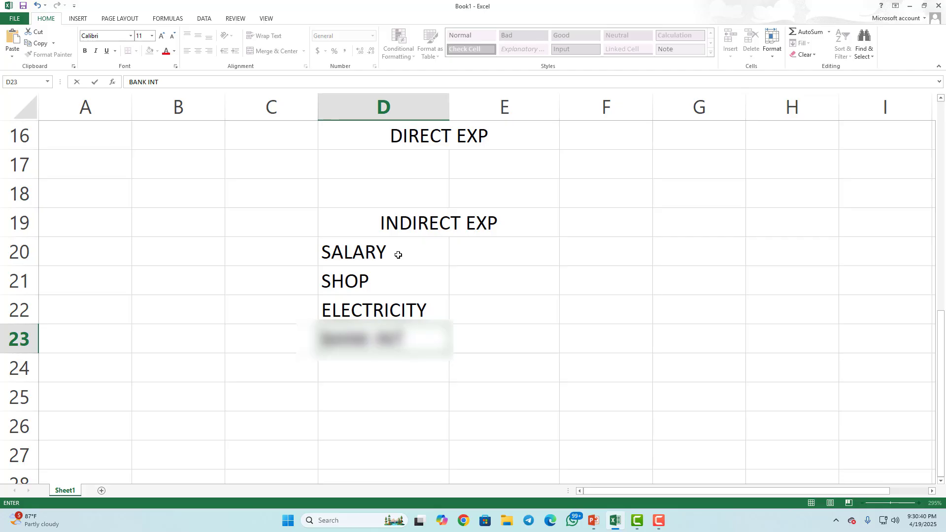
{"action": "left_click", "coordinate": [442, 228]}
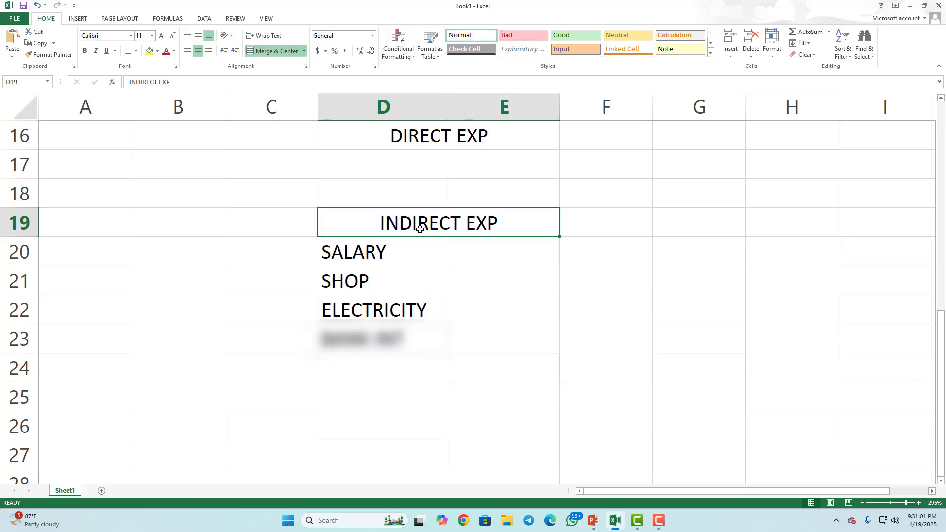
- Add GODOWN RENT in cell D24 at the end of the indirect expense list
{"action": "left_click", "coordinate": [394, 363]}
{"action": "type", "text": "GODOE"}
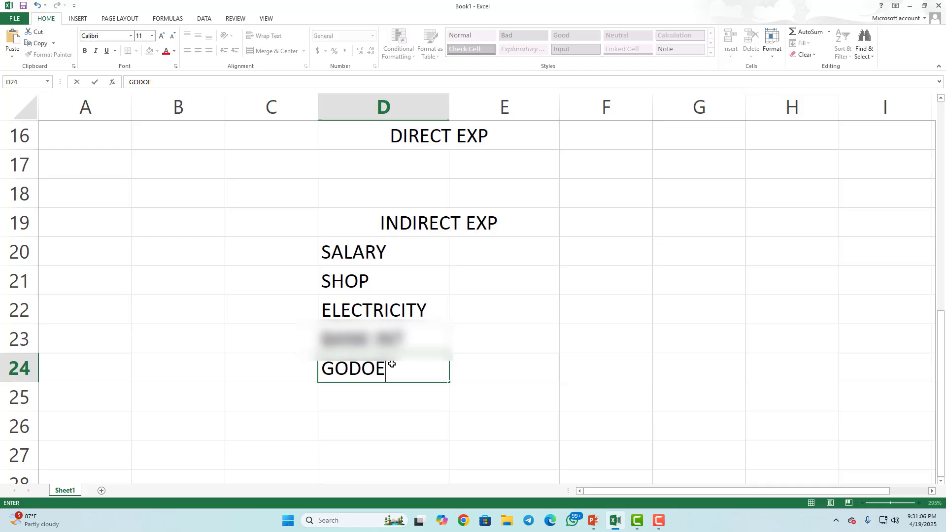
{"action": "key", "text": "BackSpace"}
{"action": "type", "text": "WN RENT"}
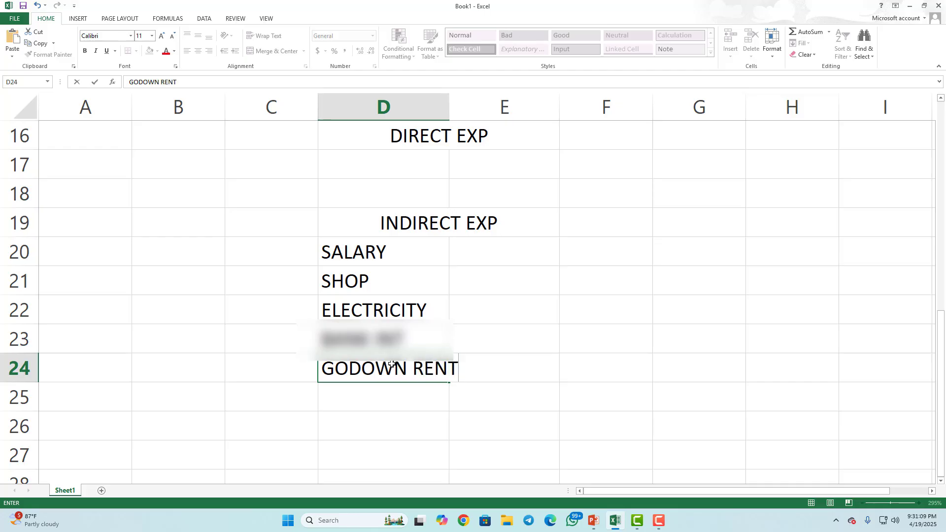
{"action": "key", "text": "Return"}
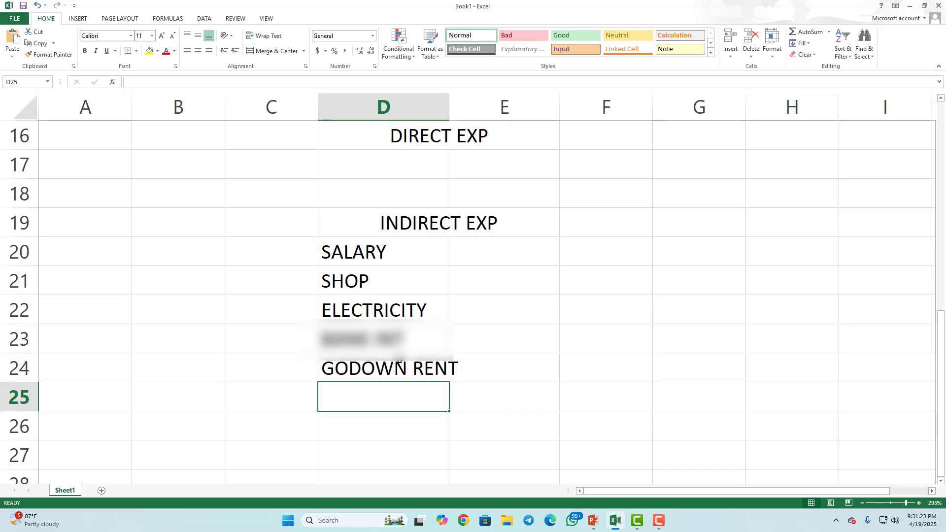
- Compare the transportation and freight rows under the upper DIRECT EXP heading with the items listed under INDIRECT EXP
{"action": "scroll", "coordinate": [399, 360], "scroll_direction": "up", "scroll_amount": 1}
{"action": "scroll", "coordinate": [399, 360], "scroll_direction": "down", "scroll_amount": 1}
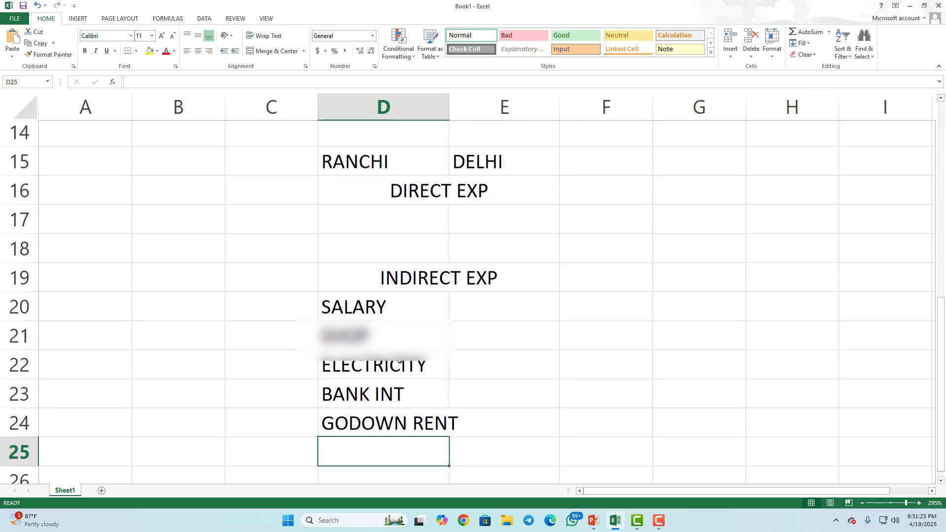
{"action": "scroll", "coordinate": [399, 360], "scroll_direction": "up", "scroll_amount": 4}
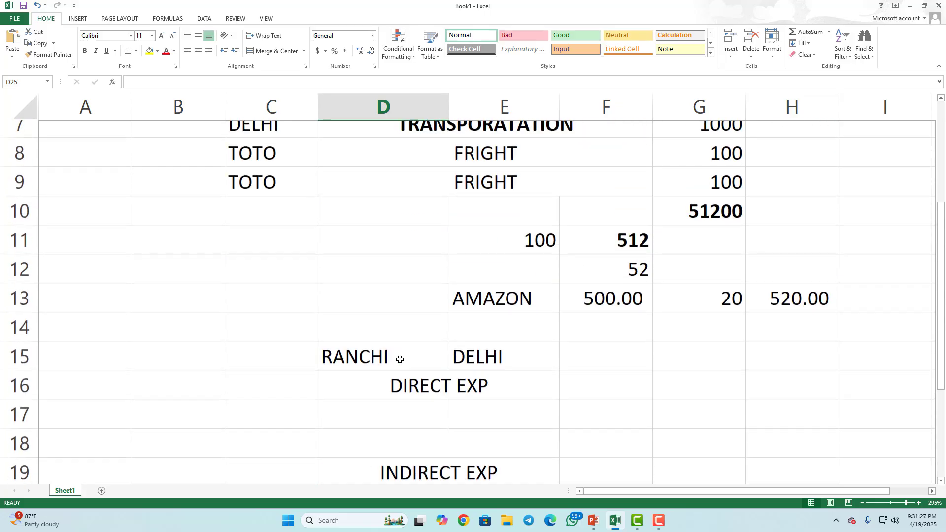
{"action": "left_click_drag", "start_coordinate": [447, 228], "coordinate": [456, 271]}
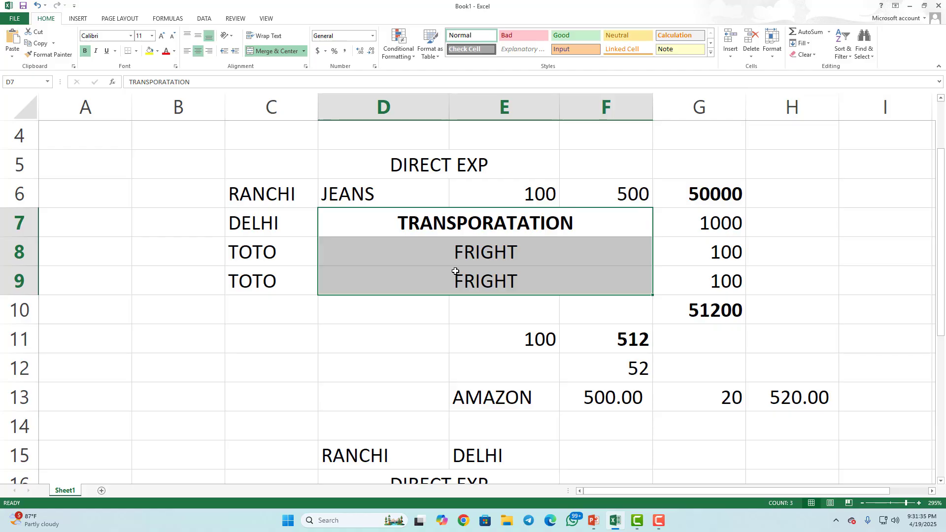
{"action": "left_click", "coordinate": [306, 232]}
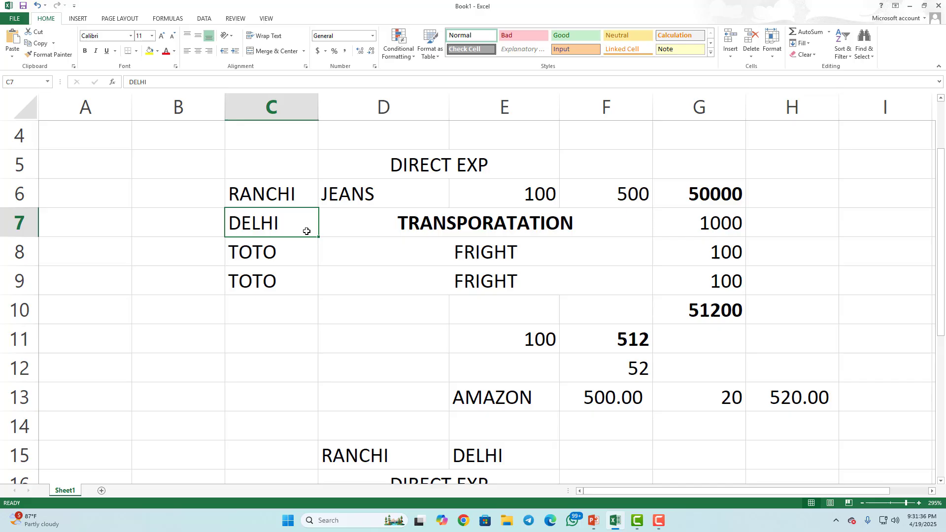
{"action": "left_click", "coordinate": [287, 200]}
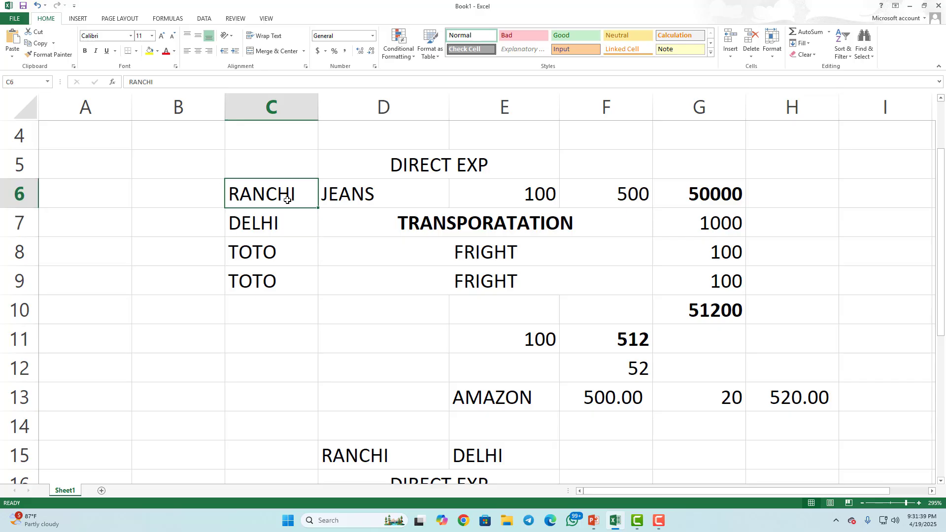
{"action": "scroll", "coordinate": [361, 253], "scroll_direction": "down", "scroll_amount": 4}
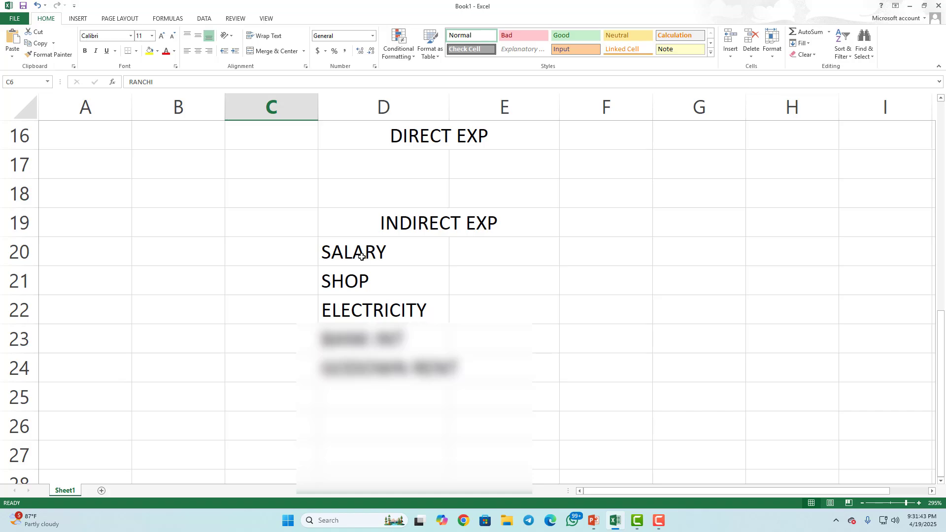
{"action": "scroll", "coordinate": [365, 226], "scroll_direction": "up", "scroll_amount": 3}
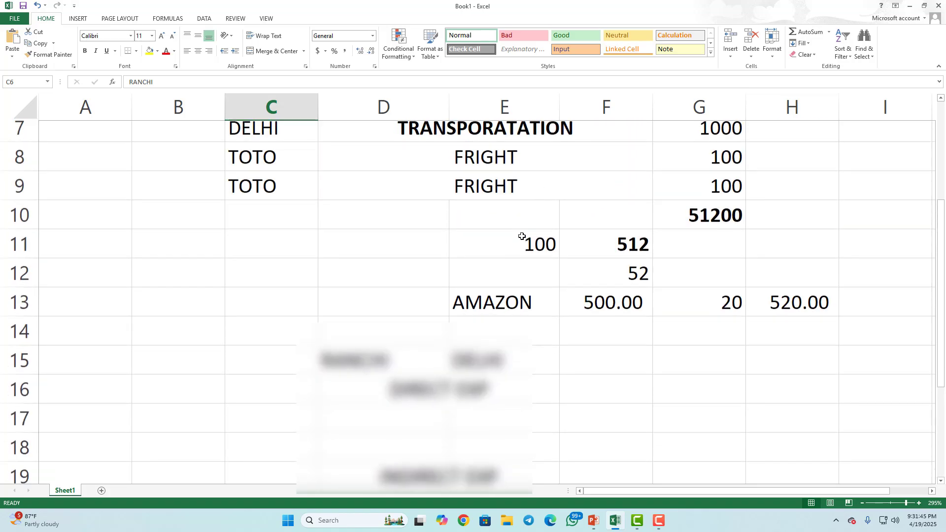
{"action": "scroll", "coordinate": [522, 236], "scroll_direction": "down", "scroll_amount": 3}
{"action": "left_click", "coordinate": [410, 230]}
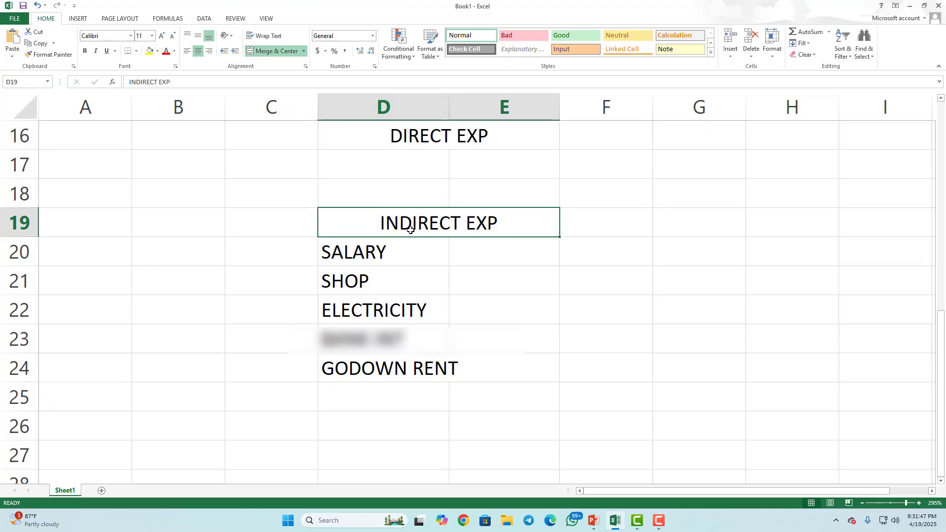
{"action": "left_click", "coordinate": [422, 249]}
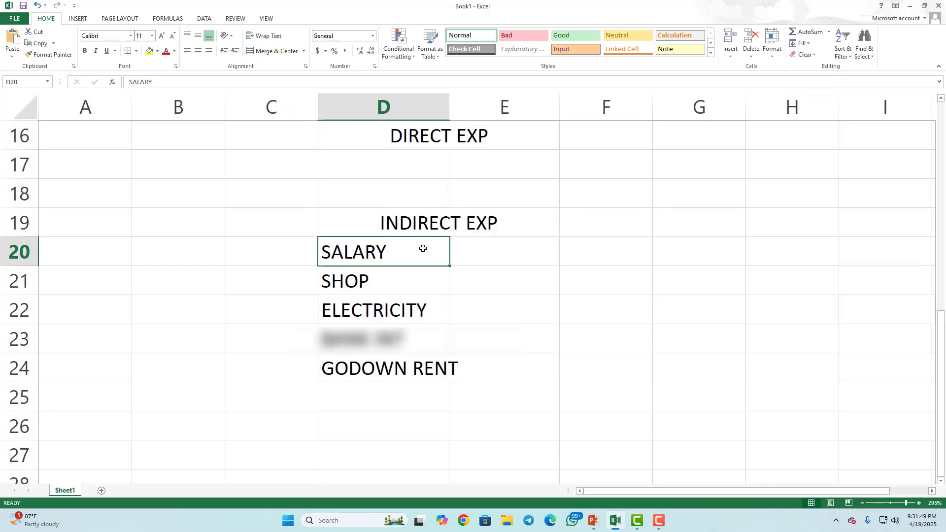
{"action": "left_click", "coordinate": [418, 279]}
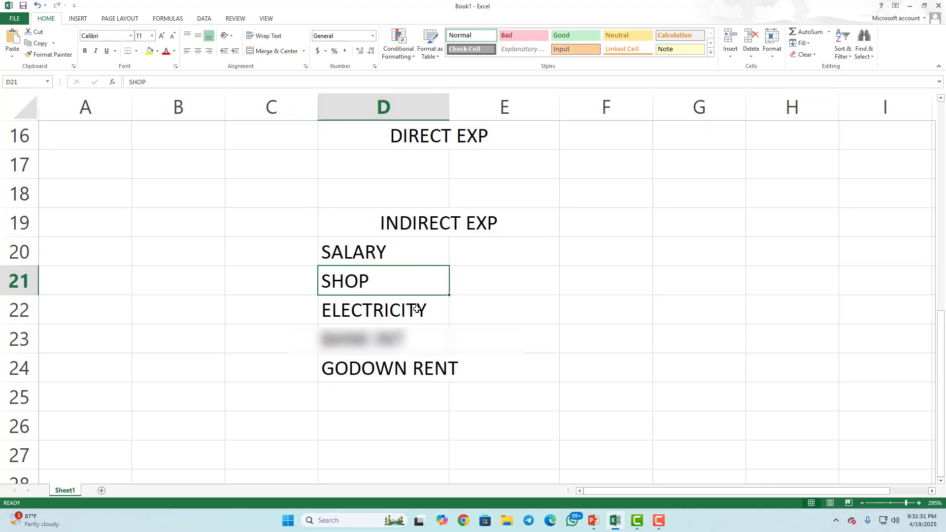
- Add CUSTOMER TEA in cell D25 at the end of the indirect expense list
{"action": "left_click", "coordinate": [416, 309]}
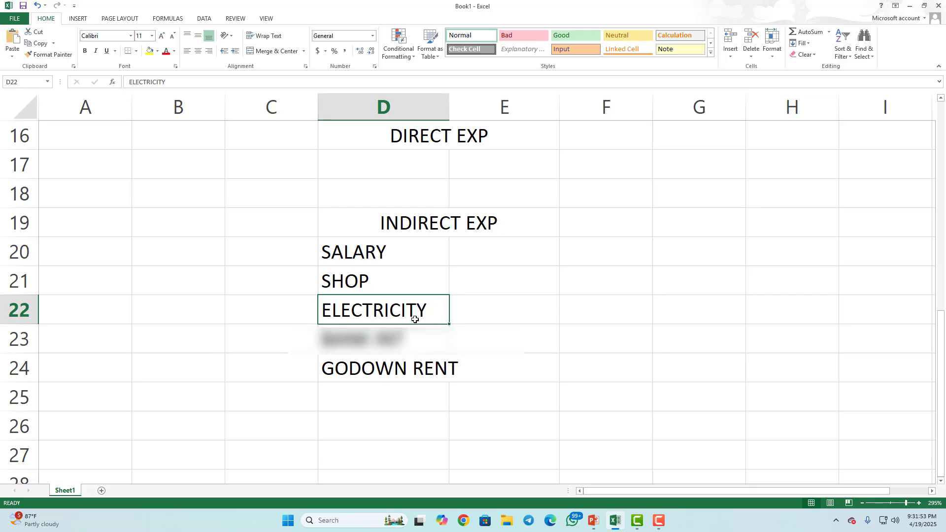
{"action": "left_click", "coordinate": [420, 364]}
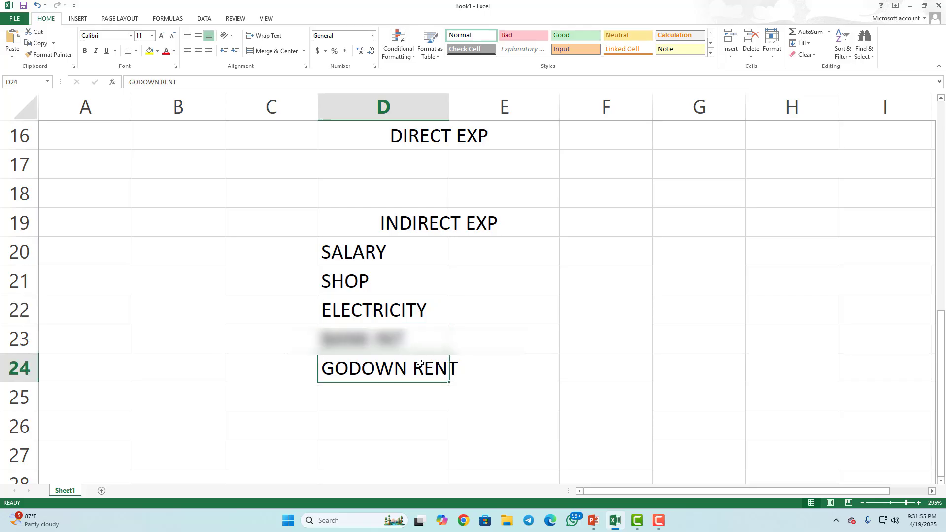
{"action": "left_click", "coordinate": [413, 342]}
{"action": "left_click", "coordinate": [405, 388]}
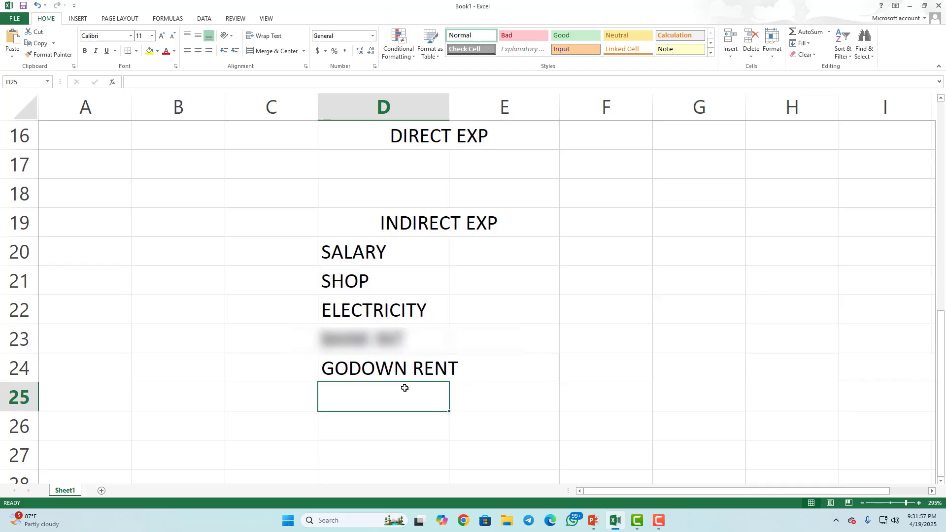
{"action": "type", "text": "CUST"}
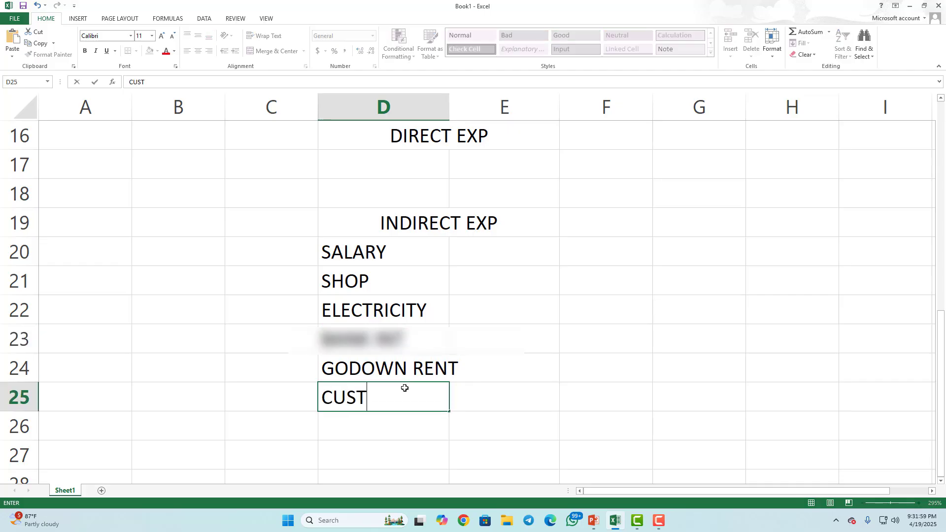
{"action": "type", "text": "OMER TEA"}
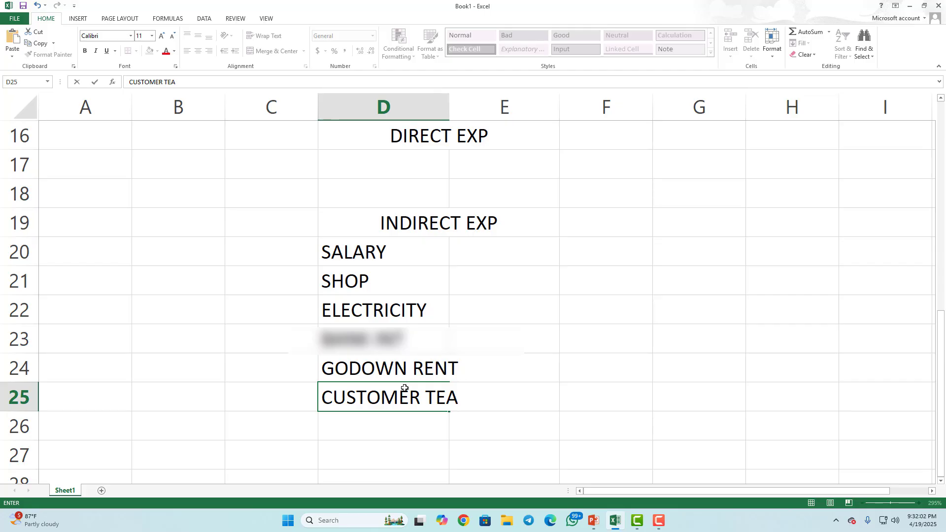
{"action": "key", "text": "Return"}
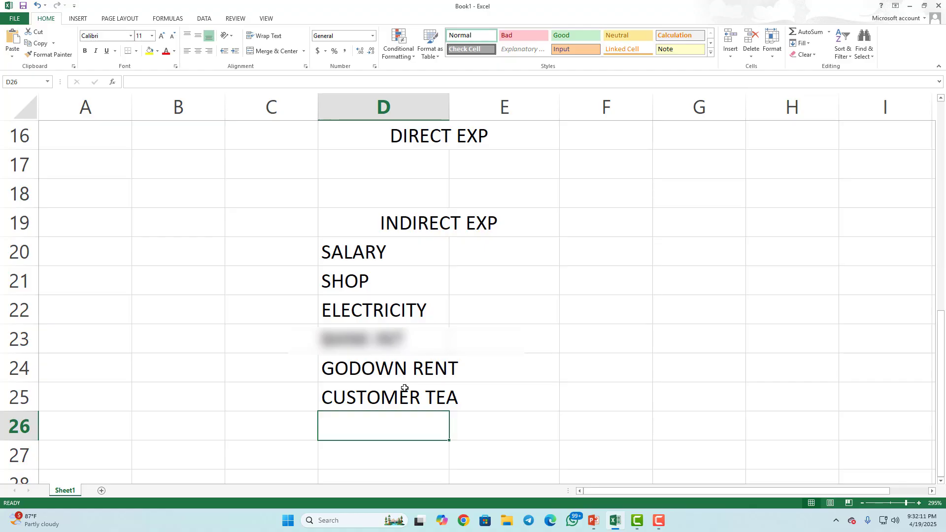
- Search Windows for TALLY and switch to TallyPrime by launching TallyPrime (1)
{"action": "left_click", "coordinate": [326, 523]}
{"action": "type", "text": "TALL"}
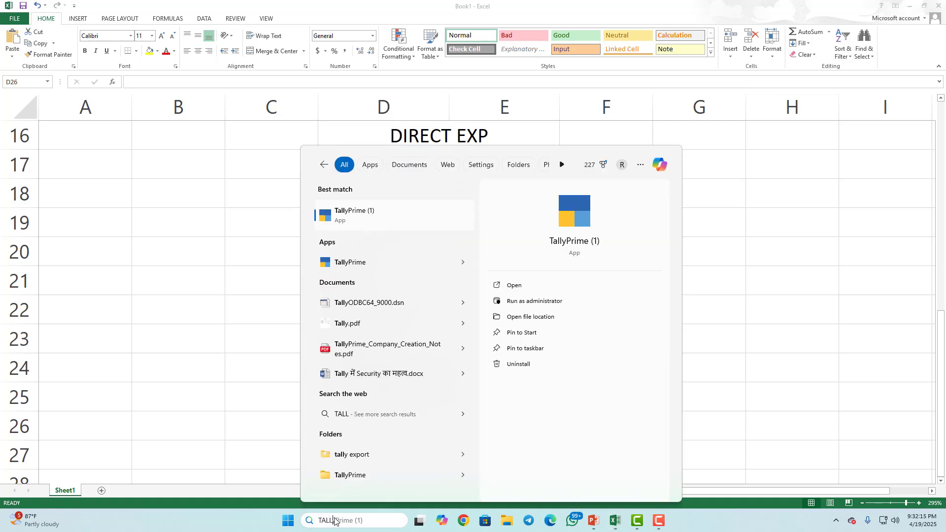
{"action": "type", "text": "Y"}
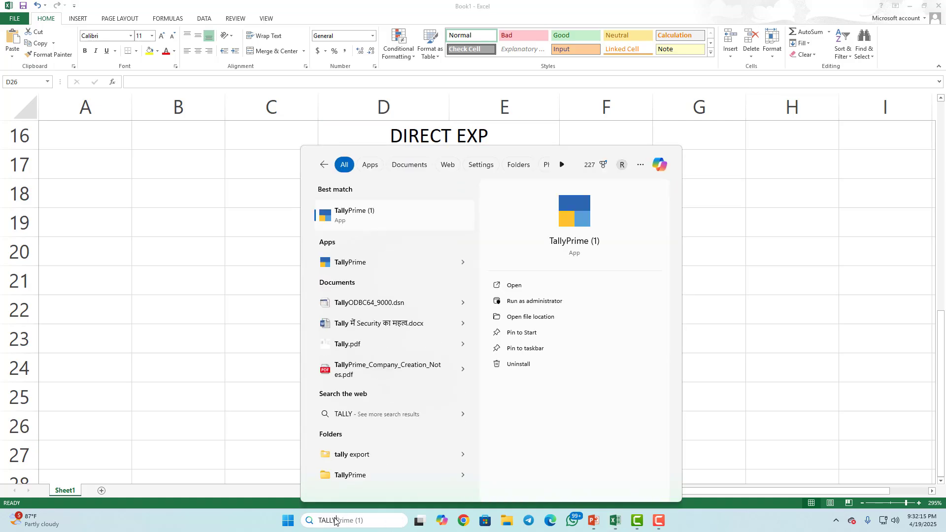
{"action": "left_click", "coordinate": [371, 217]}
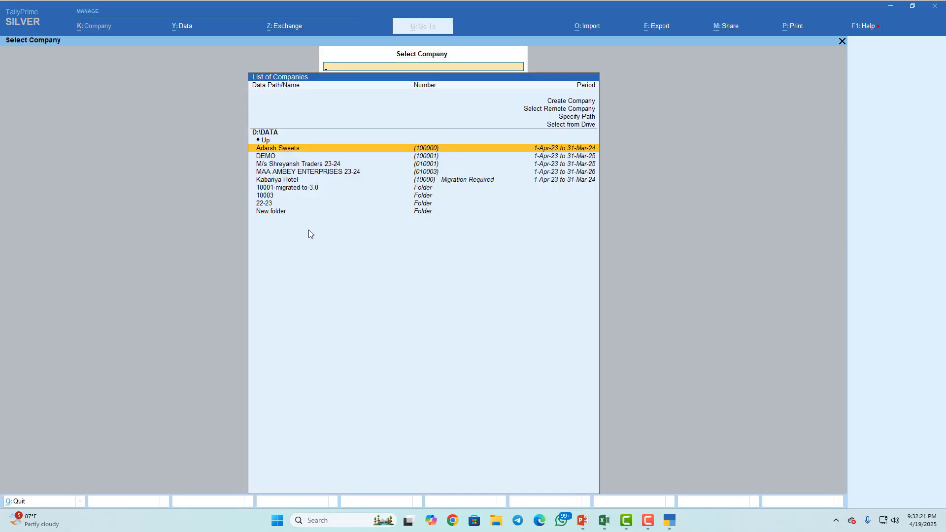
- Create a new company named EXP with Jharkhand as its state and save it
{"action": "key", "text": "Up"}
{"action": "key", "text": "Up"}
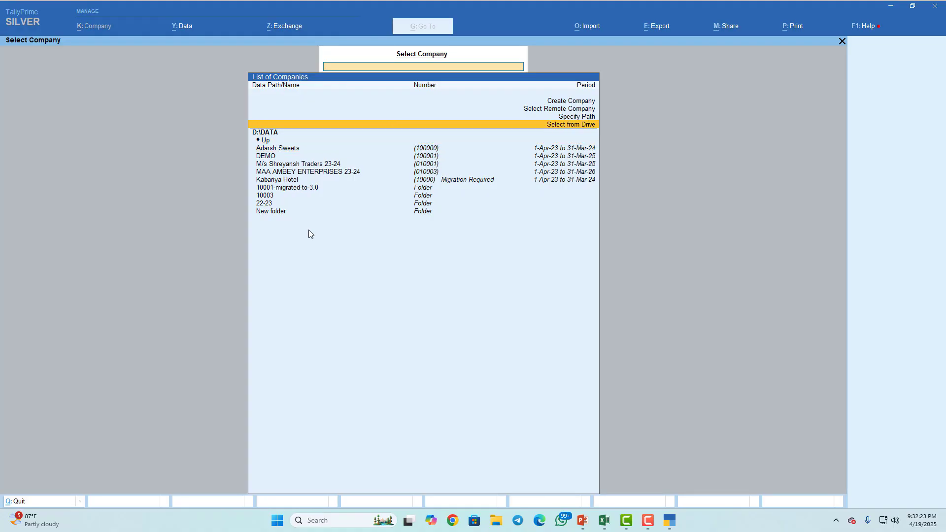
{"action": "key", "text": "Up"}
{"action": "key", "text": "Up"}
{"action": "key", "text": "Up"}
{"action": "key", "text": "Return"}
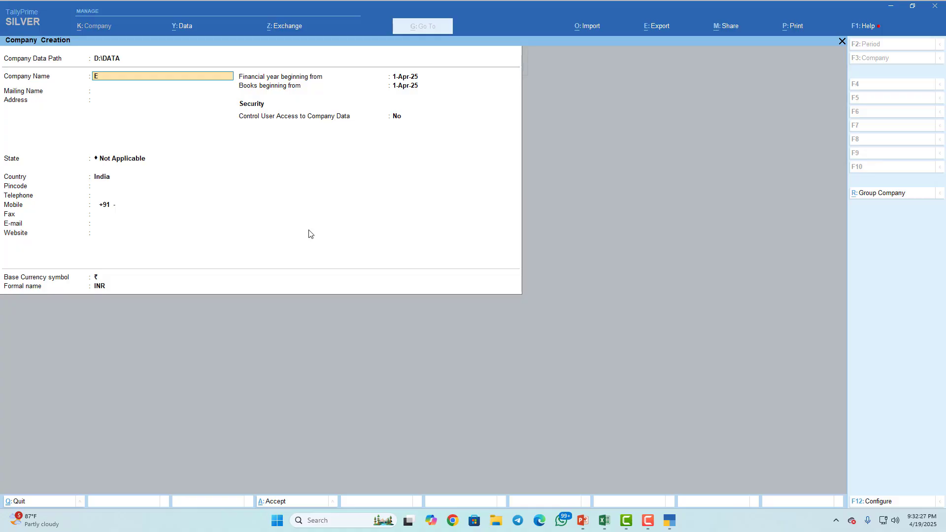
{"action": "key", "text": "Return"}
{"action": "key", "text": "Return"}
{"action": "key", "text": "Return"}
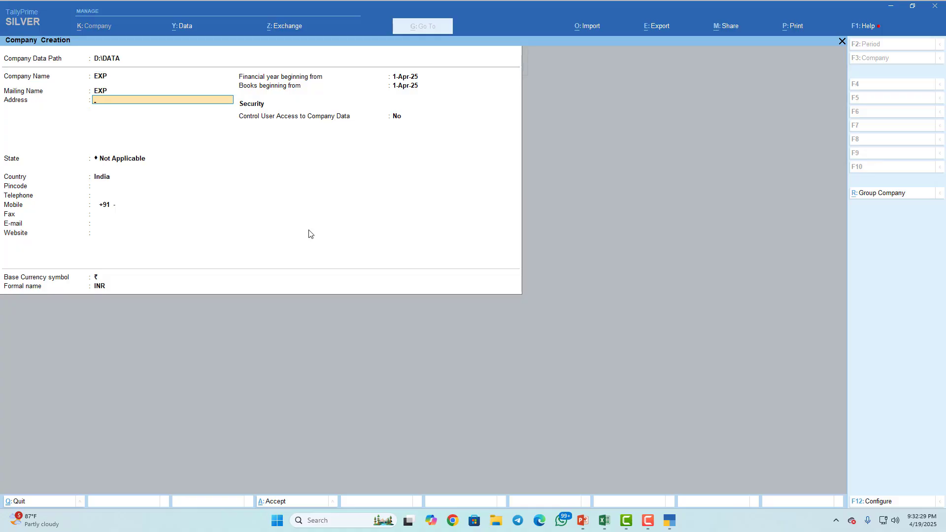
{"action": "type", "text": "JH"}
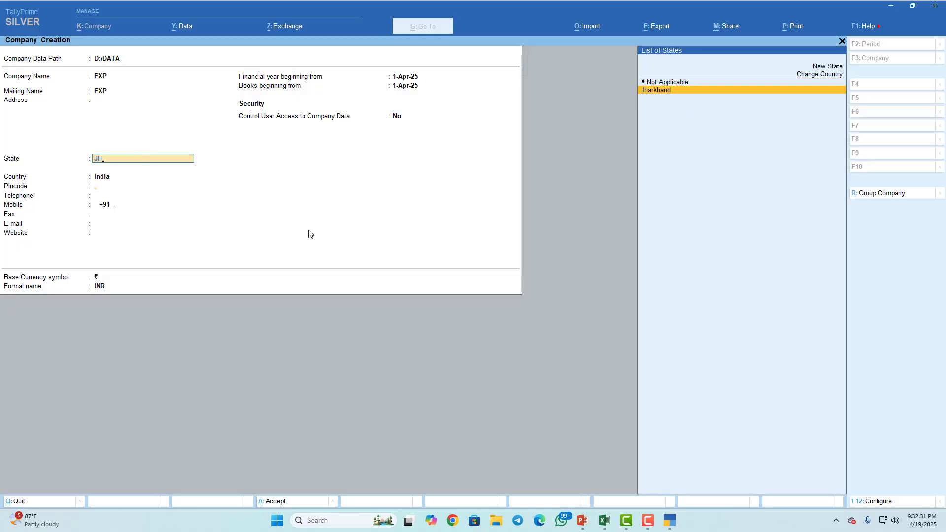
{"action": "key", "text": "Return"}
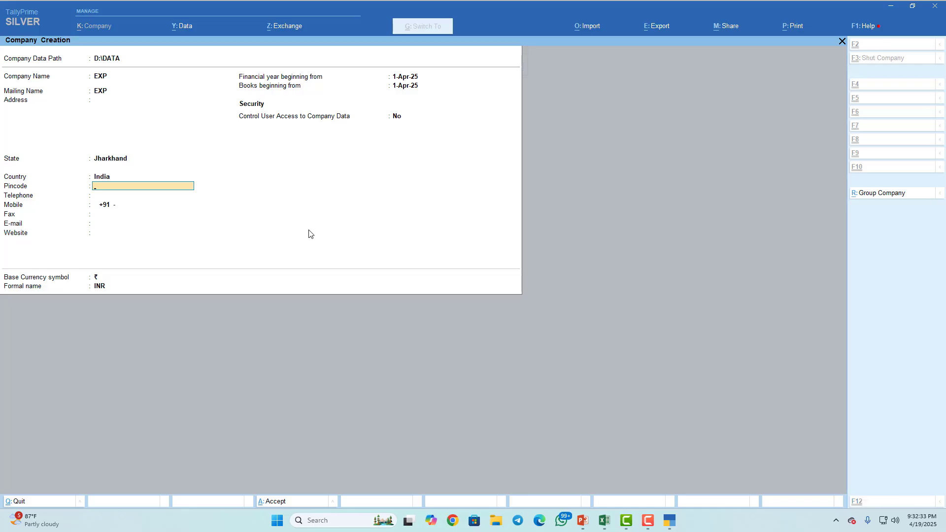
{"action": "key", "text": "ctrl+a"}
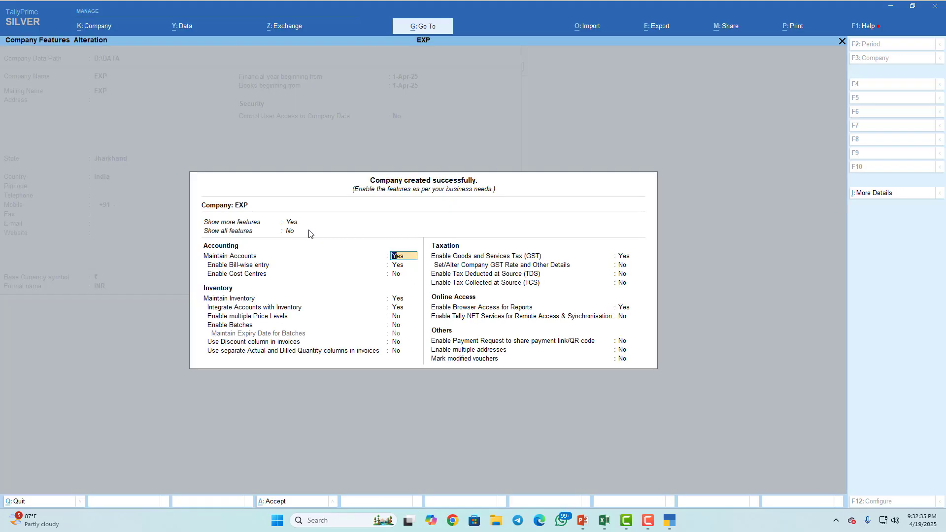
- Disable bill-wise entry and Goods and Services Tax in the EXP company features and save them
{"action": "key", "text": "Return"}
{"action": "type", "text": "n"}
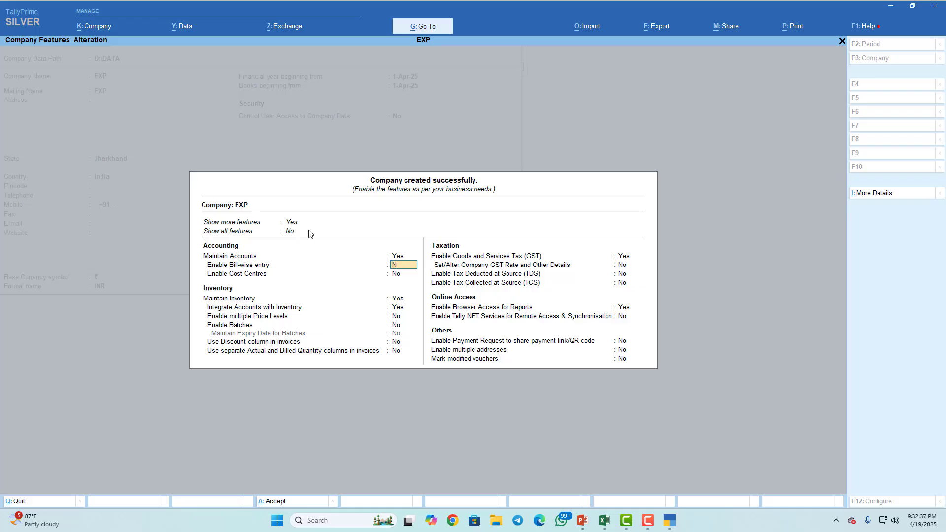
{"action": "key", "text": "Return"}
{"action": "key", "text": "Return"}
{"action": "key", "text": "Return"}
{"action": "key", "text": "Return"}
{"action": "key", "text": "Return"}
{"action": "key", "text": "Return"}
{"action": "key", "text": "Return"}
{"action": "key", "text": "Return"}
{"action": "type", "text": "n"}
{"action": "key", "text": "Return"}
{"action": "key", "text": "ctrl+a"}
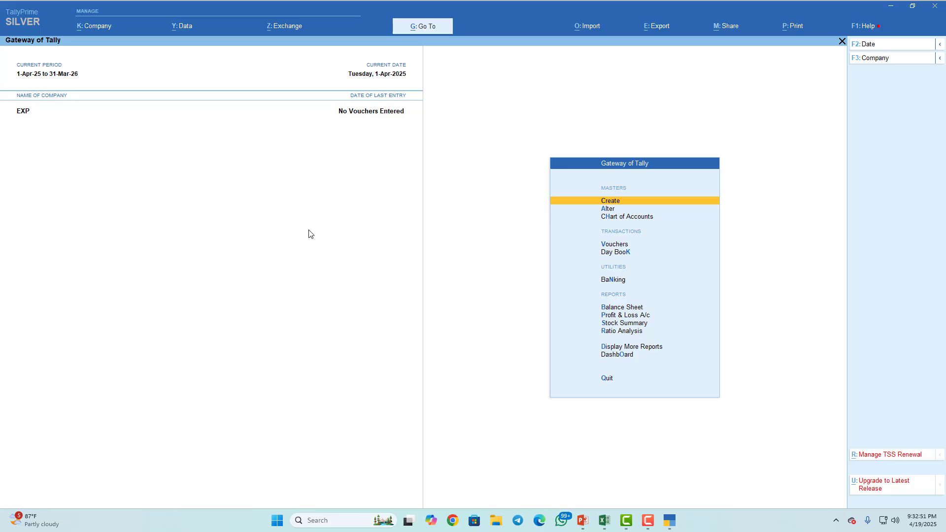
- Start a new ledger master and name it SALARY, leaving the alias empty
{"action": "left_click", "coordinate": [613, 204]}
{"action": "key", "text": "Down"}
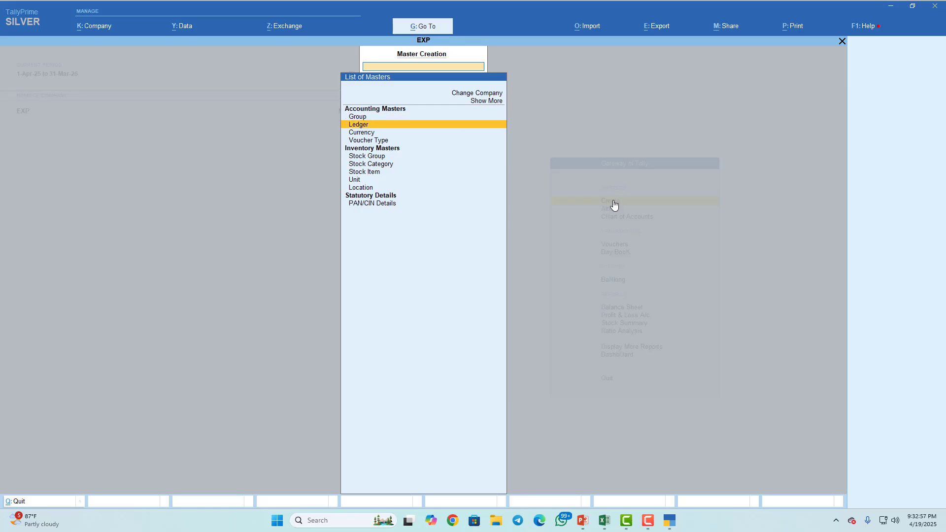
{"action": "key", "text": "Return"}
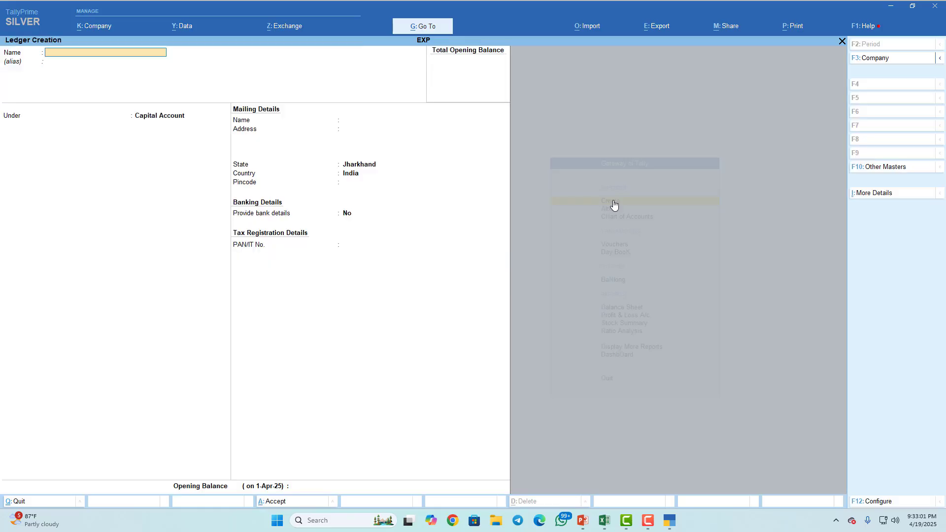
{"action": "type", "text": "SALARY"}
{"action": "key", "text": "Return"}
{"action": "key", "text": "Return"}
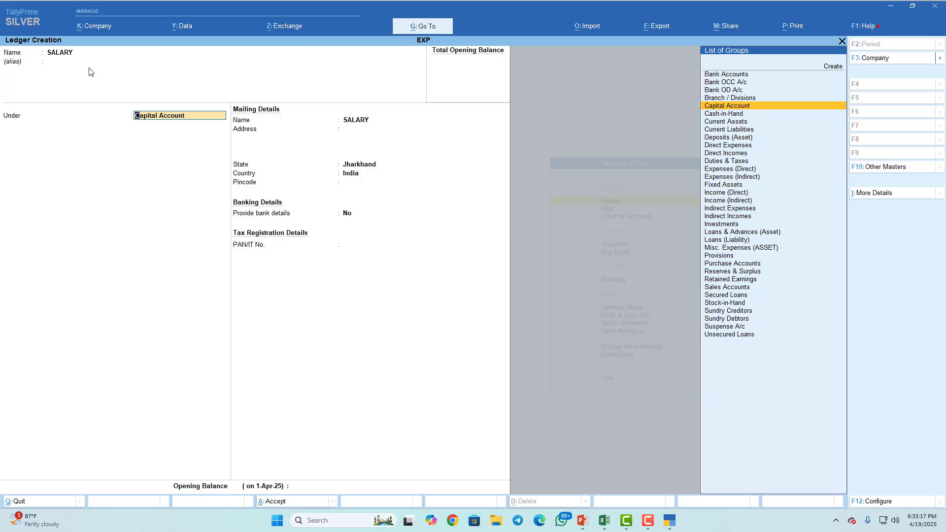
- Try assigning the SALARY ledger to the Bank Accounts group
{"action": "left_click", "coordinate": [71, 56]}
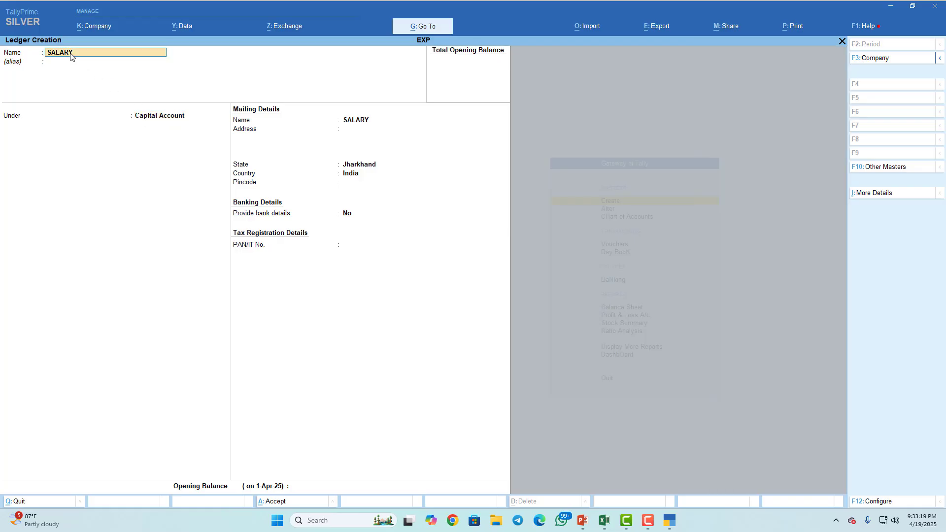
{"action": "left_click", "coordinate": [148, 120]}
{"action": "type", "text": "BANK"}
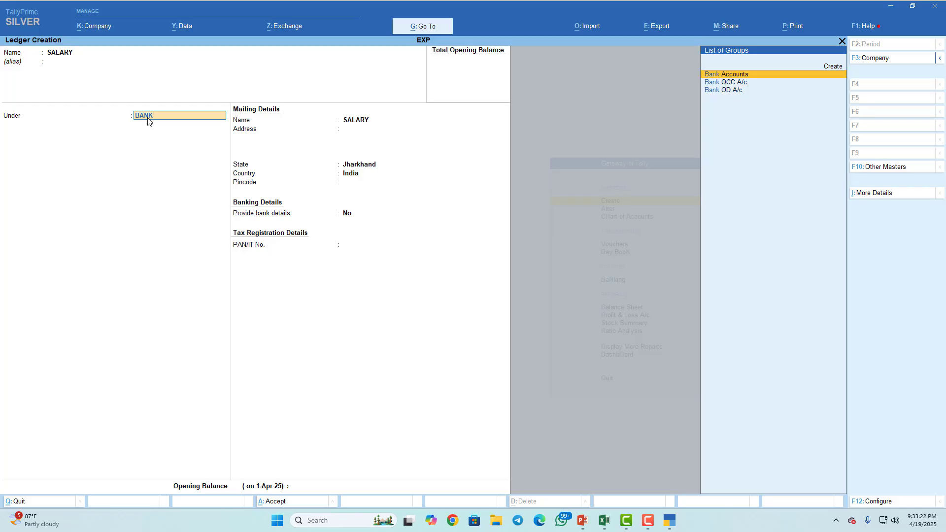
{"action": "key", "text": "Return"}
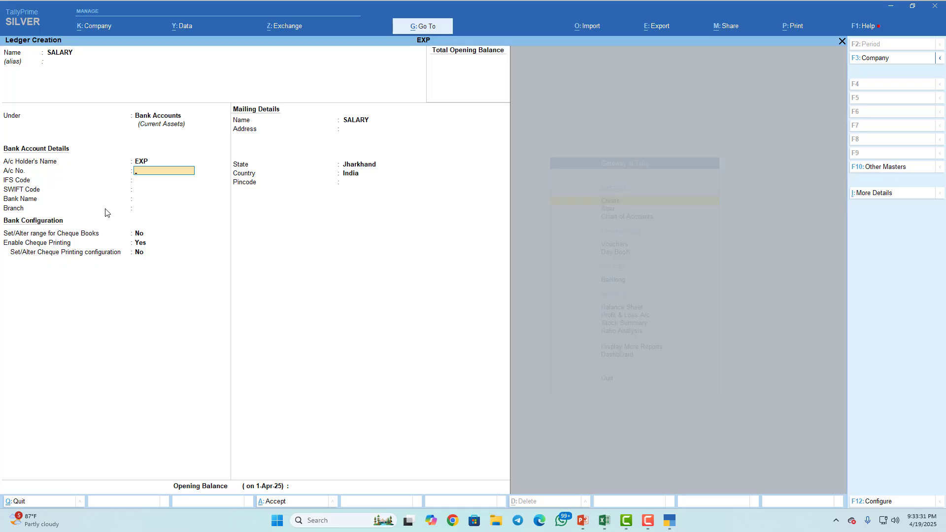
{"action": "key", "text": "BackSpace"}
{"action": "key", "text": "BackSpace"}
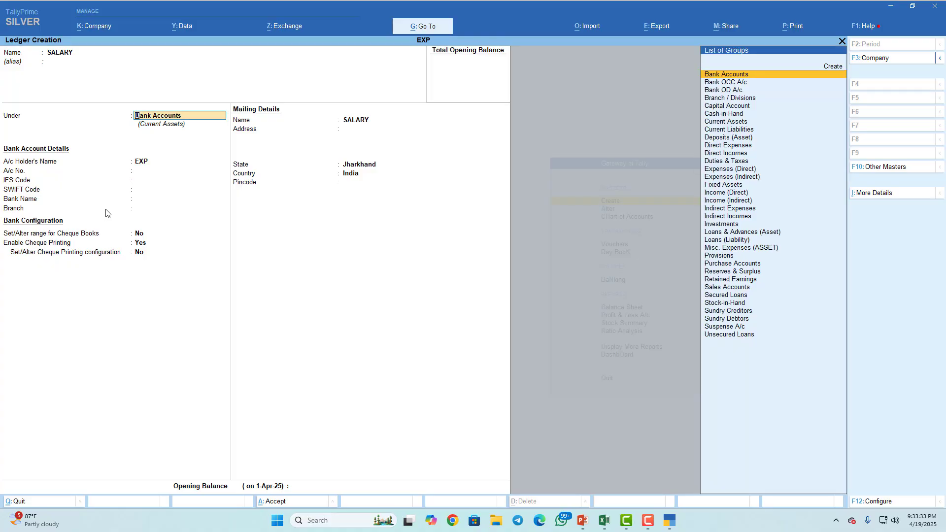
- Assign the SALARY ledger to the Indirect Expenses group and save it with ledger type Not Applicable
{"action": "type", "text": "INDIRECT"}
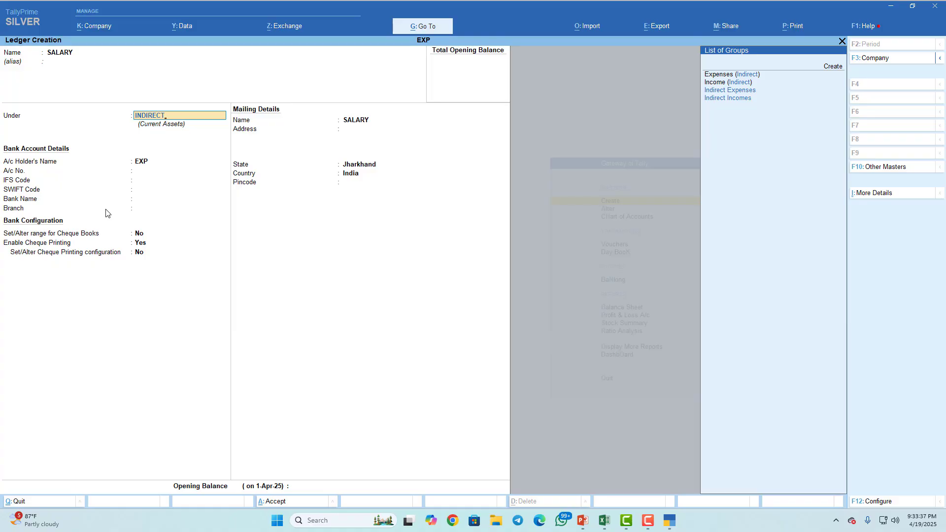
{"action": "key", "text": "Down"}
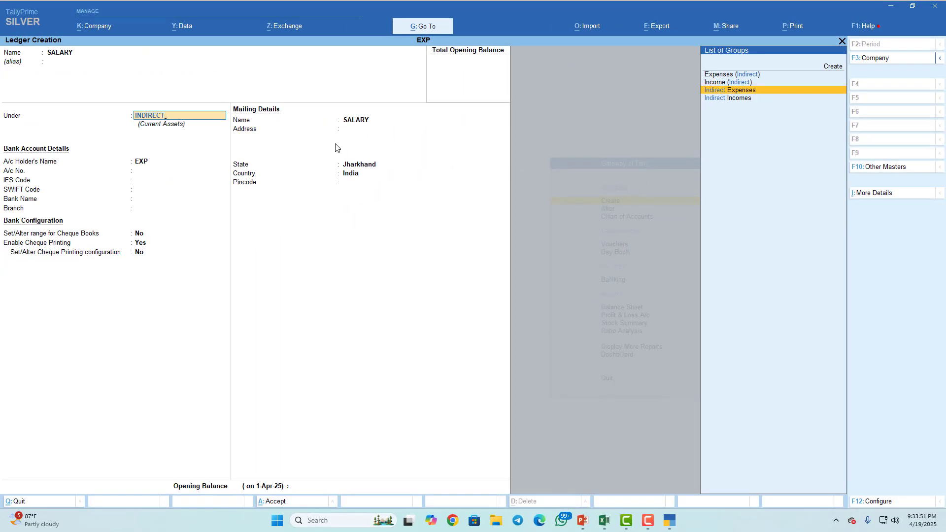
{"action": "key", "text": "Return"}
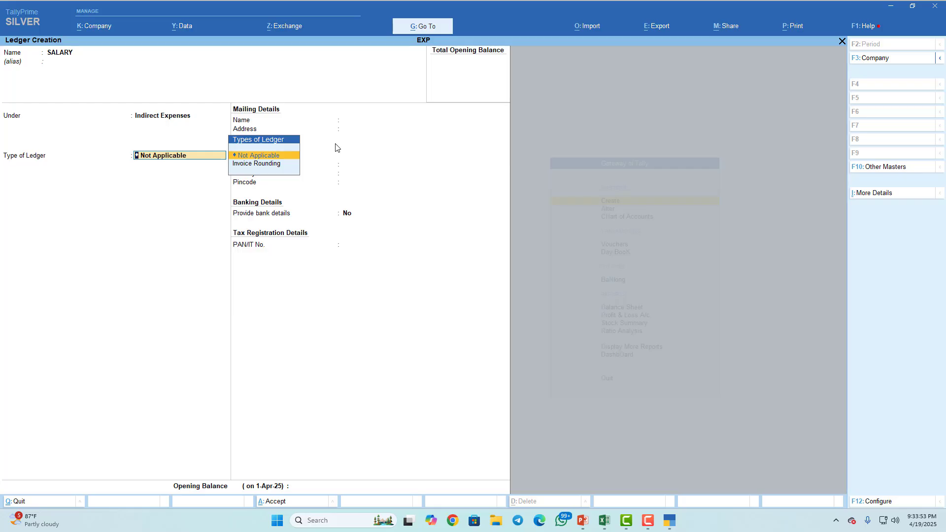
{"action": "key", "text": "Return"}
{"action": "key", "text": "Return"}
{"action": "key", "text": "Return"}
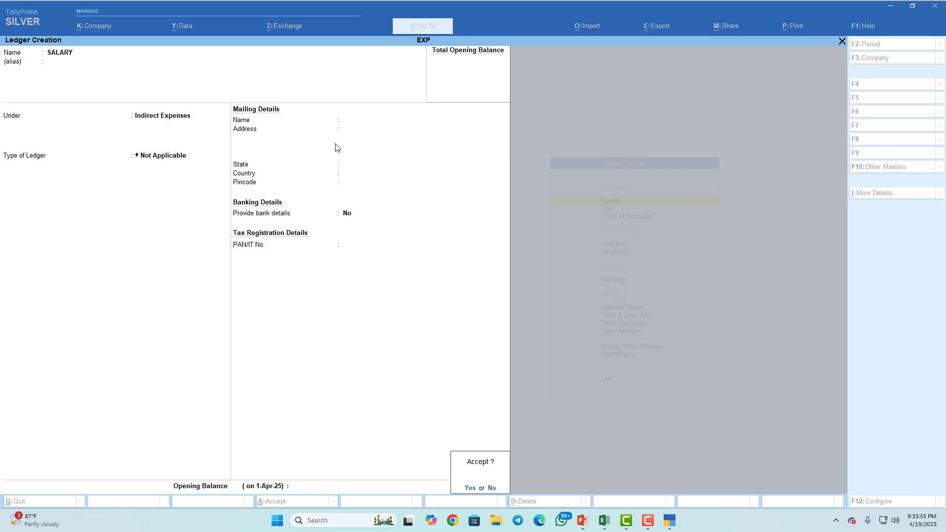
{"action": "key", "text": "Return"}
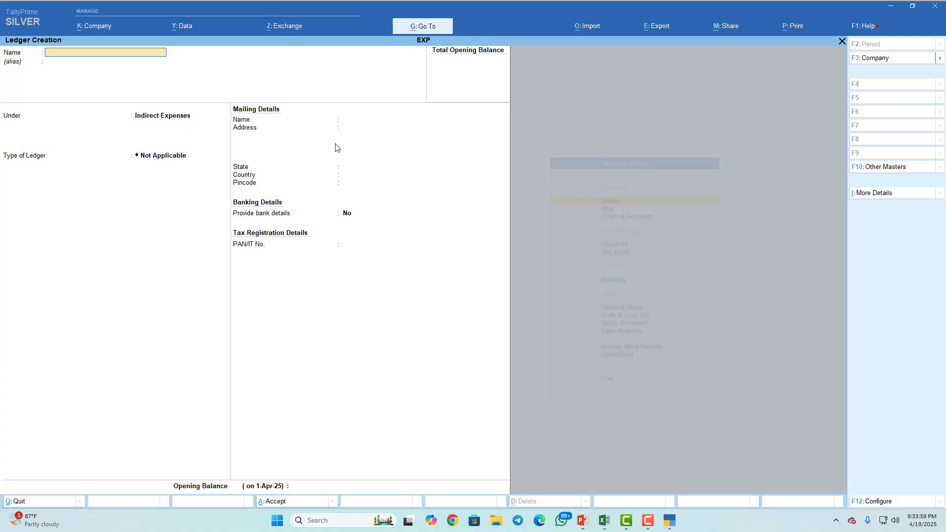
- Create and save a ledger named ELECTRICITY EXP under the Indirect Expenses group
{"action": "type", "text": "ELECTRICITY EXP"}
{"action": "key", "text": "Return"}
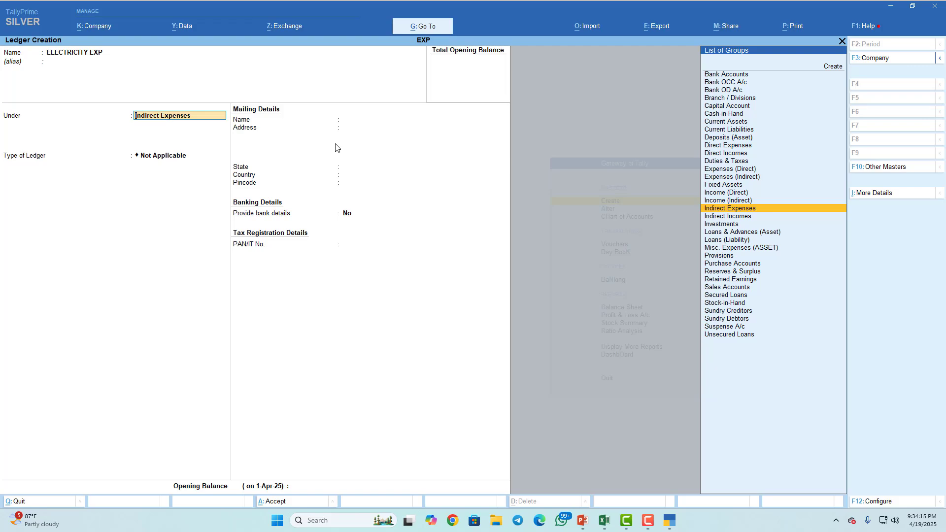
{"action": "key", "text": "Return"}
{"action": "key", "text": "Return"}
{"action": "key", "text": "Return"}
{"action": "key", "text": "Return"}
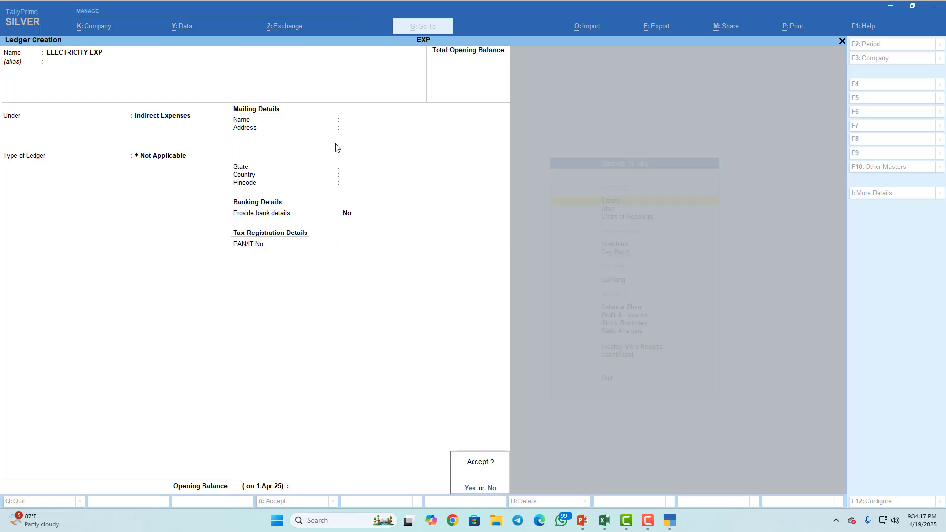
{"action": "key", "text": "Return"}
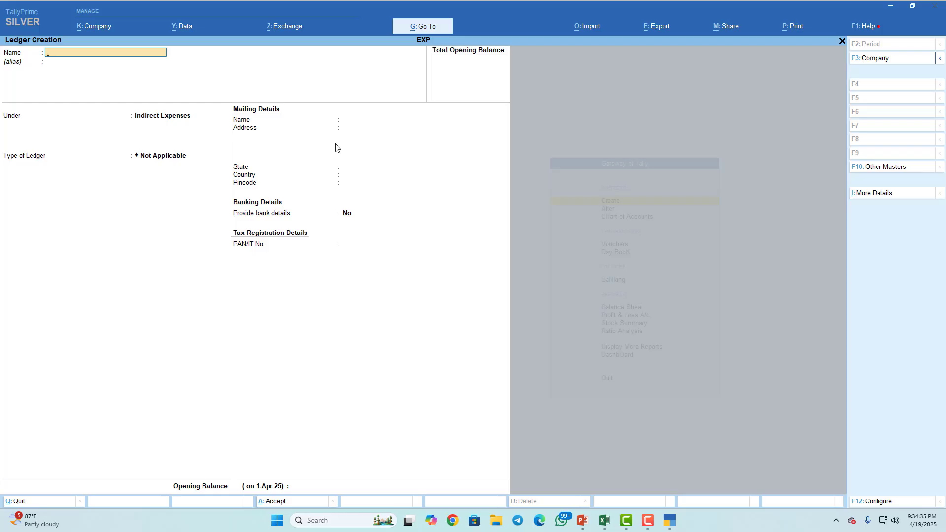
- Create and save a ledger named TRANSPORTATION EXP under the Direct Expenses group
{"action": "type", "text": "TRANSPORTATION EXP"}
{"action": "key", "text": "Return"}
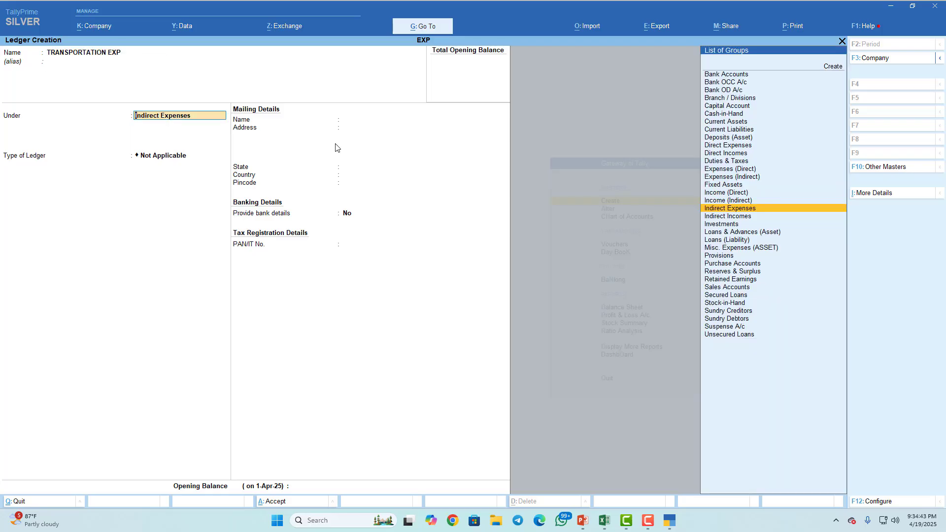
{"action": "type", "text": "DIRECT"}
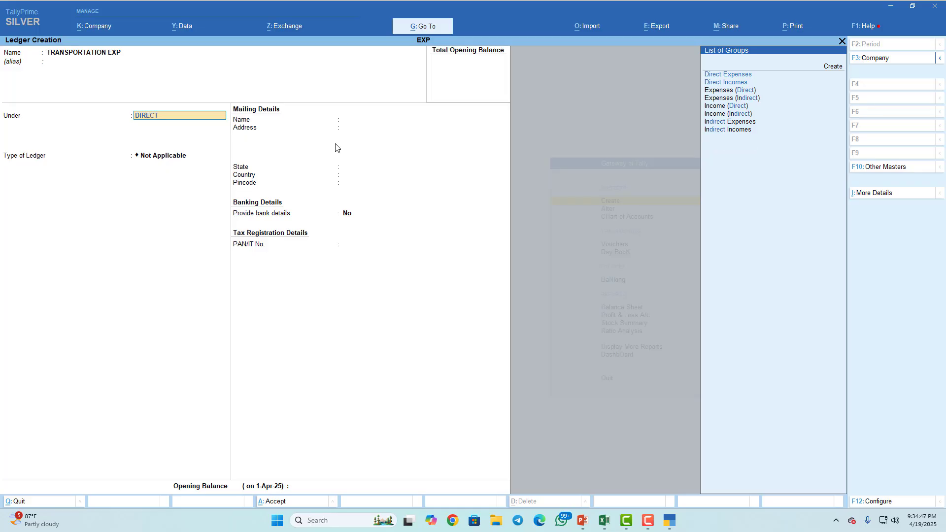
{"action": "key", "text": "Down"}
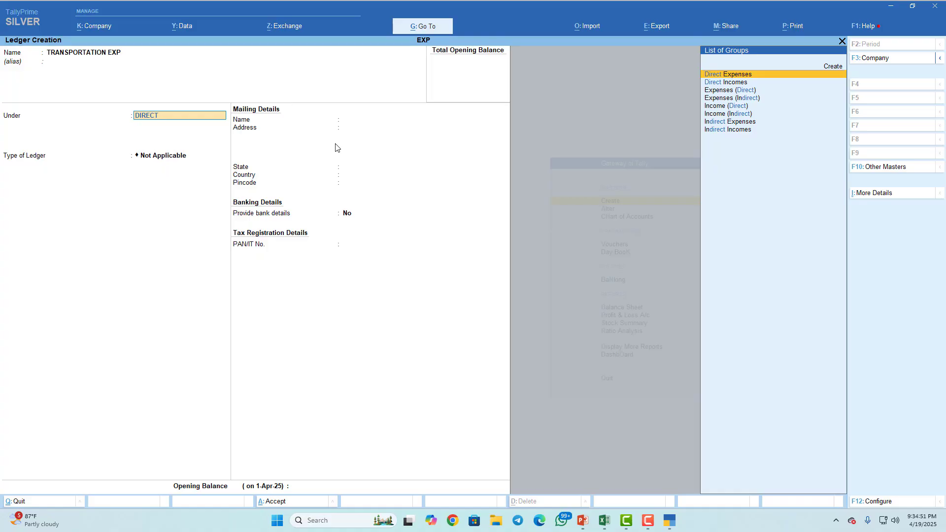
{"action": "key", "text": "Return"}
{"action": "key", "text": "Return"}
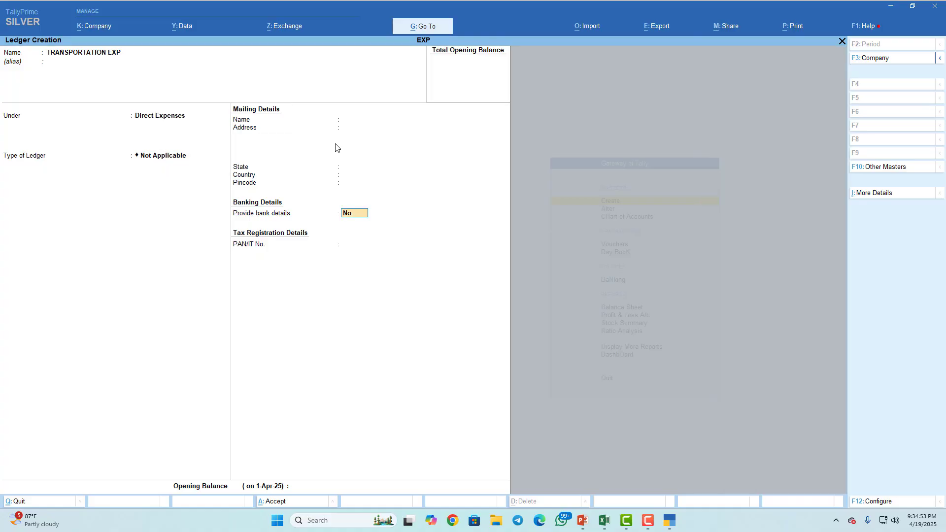
{"action": "key", "text": "Return"}
{"action": "key", "text": "Return"}
{"action": "key", "text": "Return"}
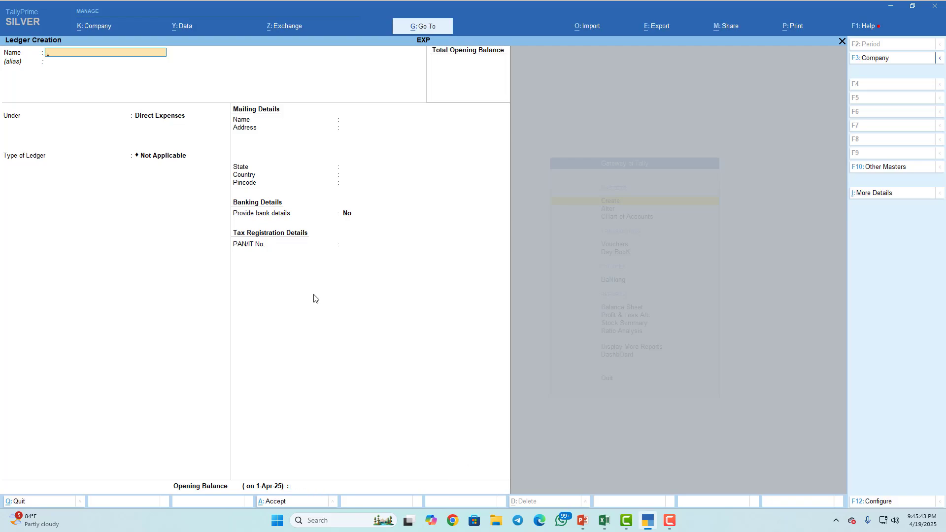
- Create and save a ledger named WAGES under the Direct Expenses group
{"action": "type", "text": "WAGES"}
{"action": "key", "text": "Return"}
{"action": "key", "text": "Return"}
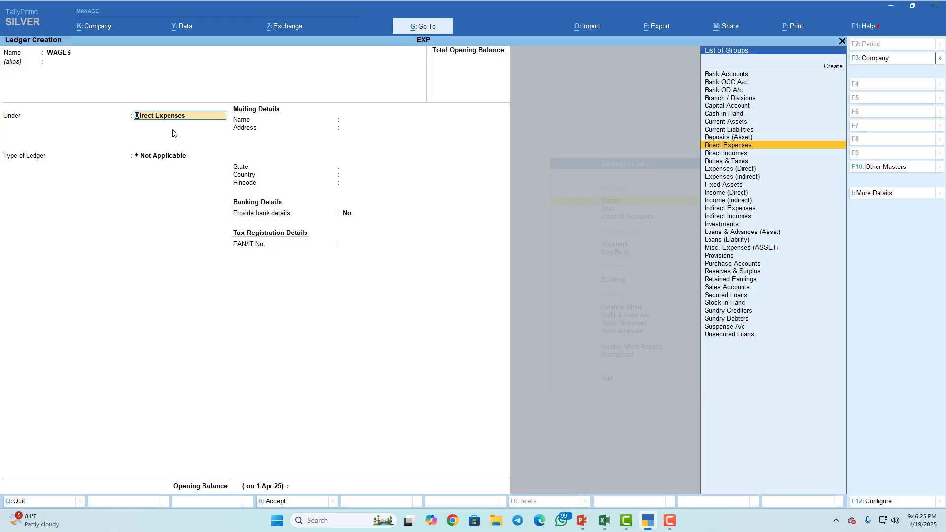
{"action": "key", "text": "Return"}
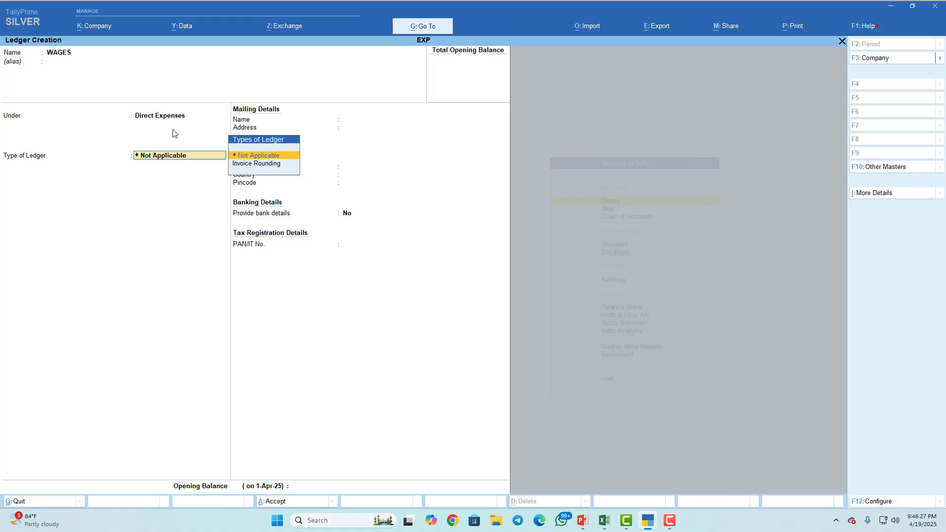
{"action": "key", "text": "Return"}
{"action": "key", "text": "Return"}
{"action": "key", "text": "Return"}
{"action": "key", "text": "Return"}
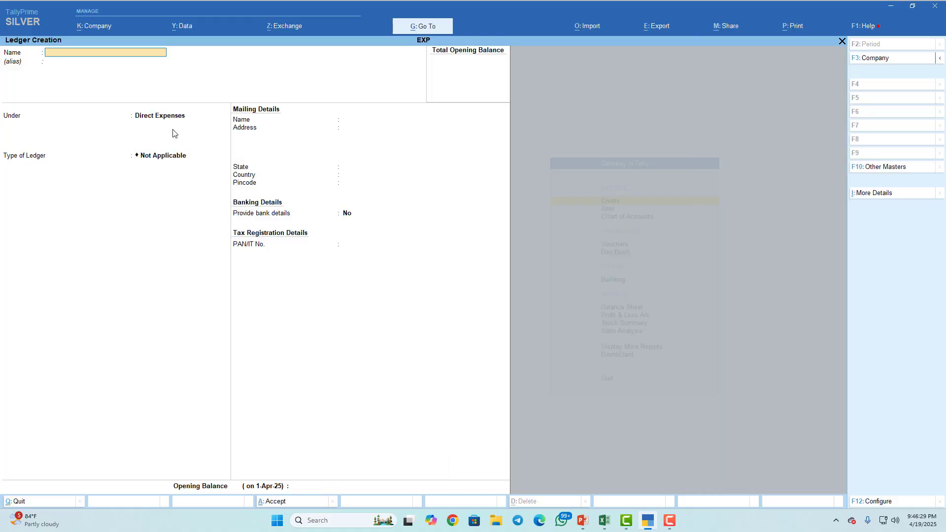